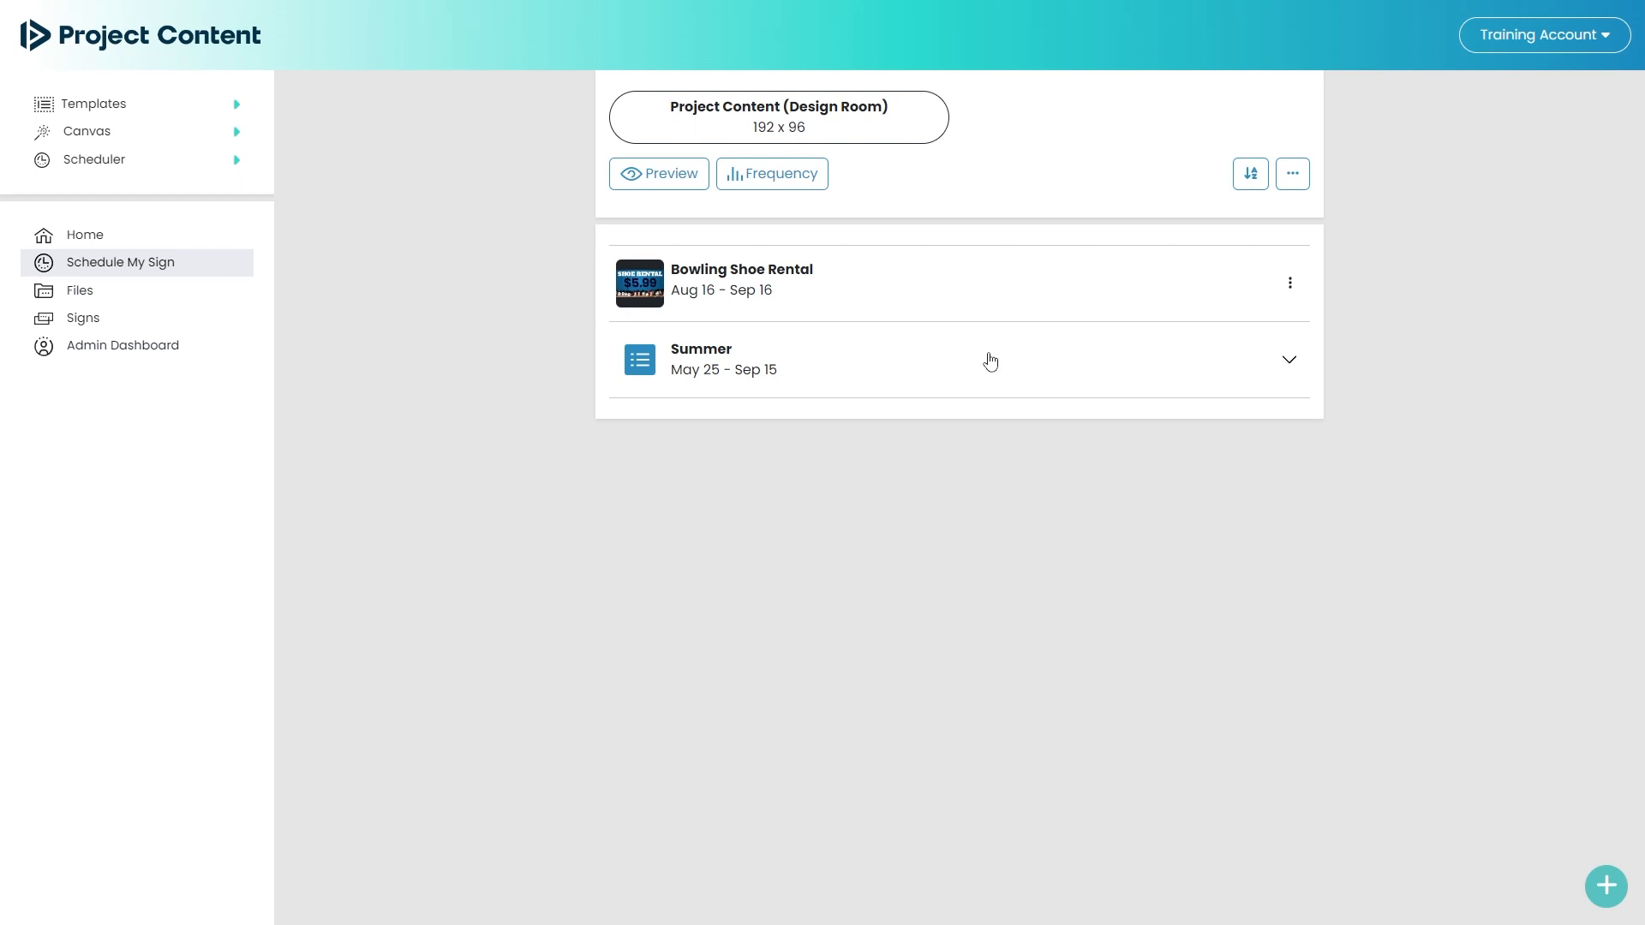
Step: Expand the Summer playlist to examine its scheduled items and their statuses
click(990, 362)
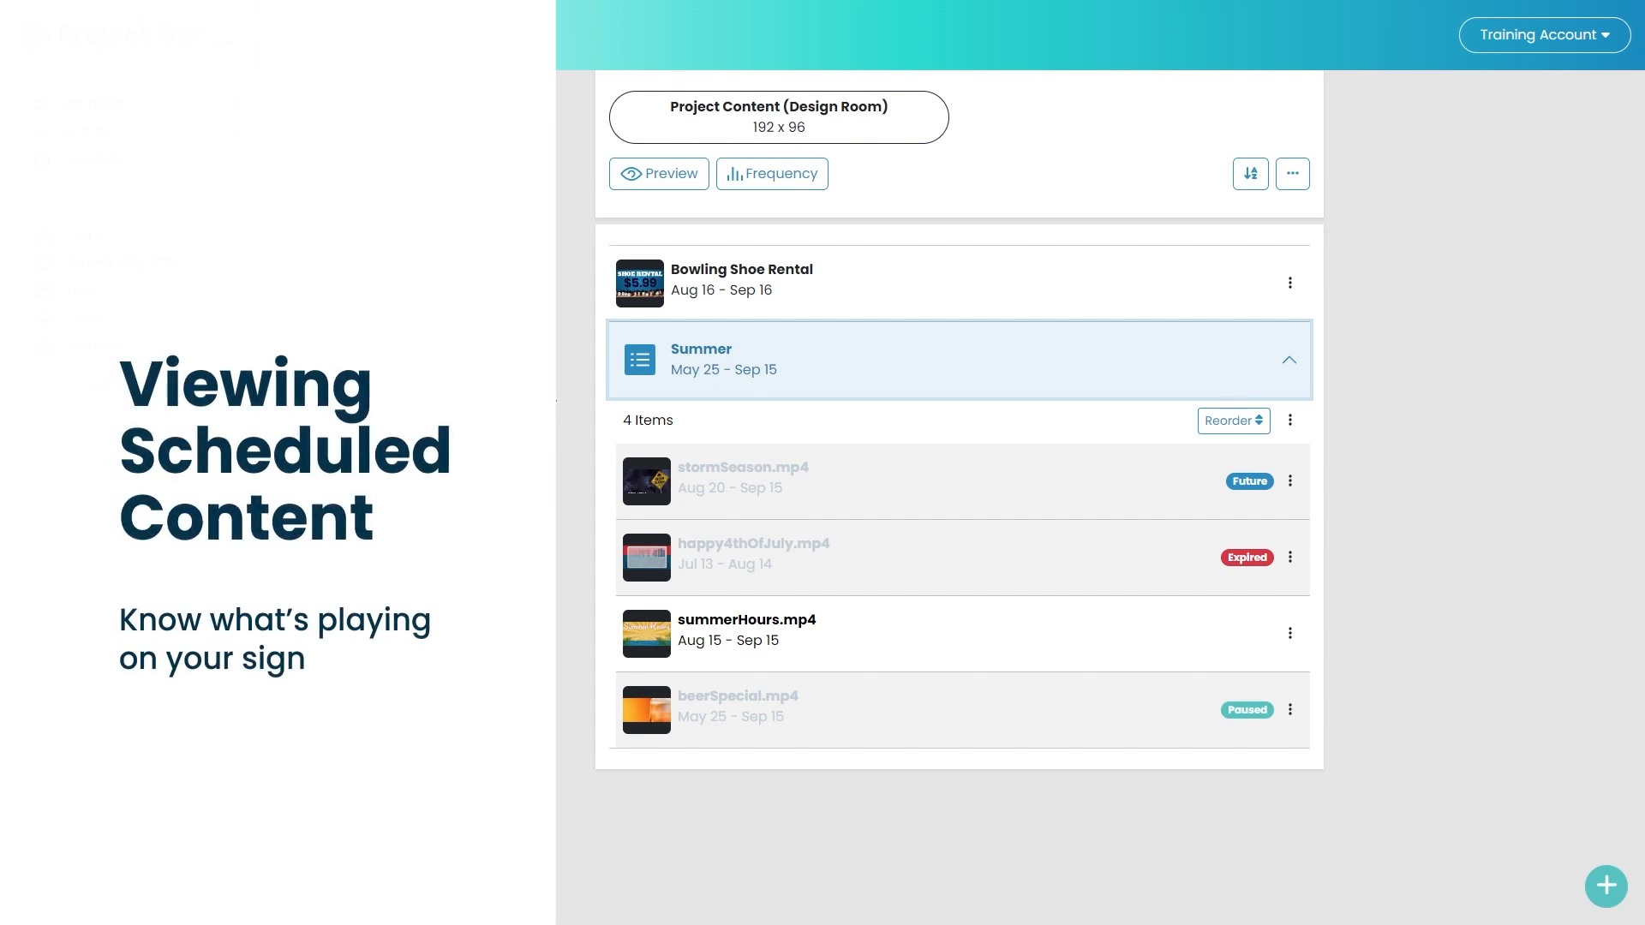
click(1141, 374)
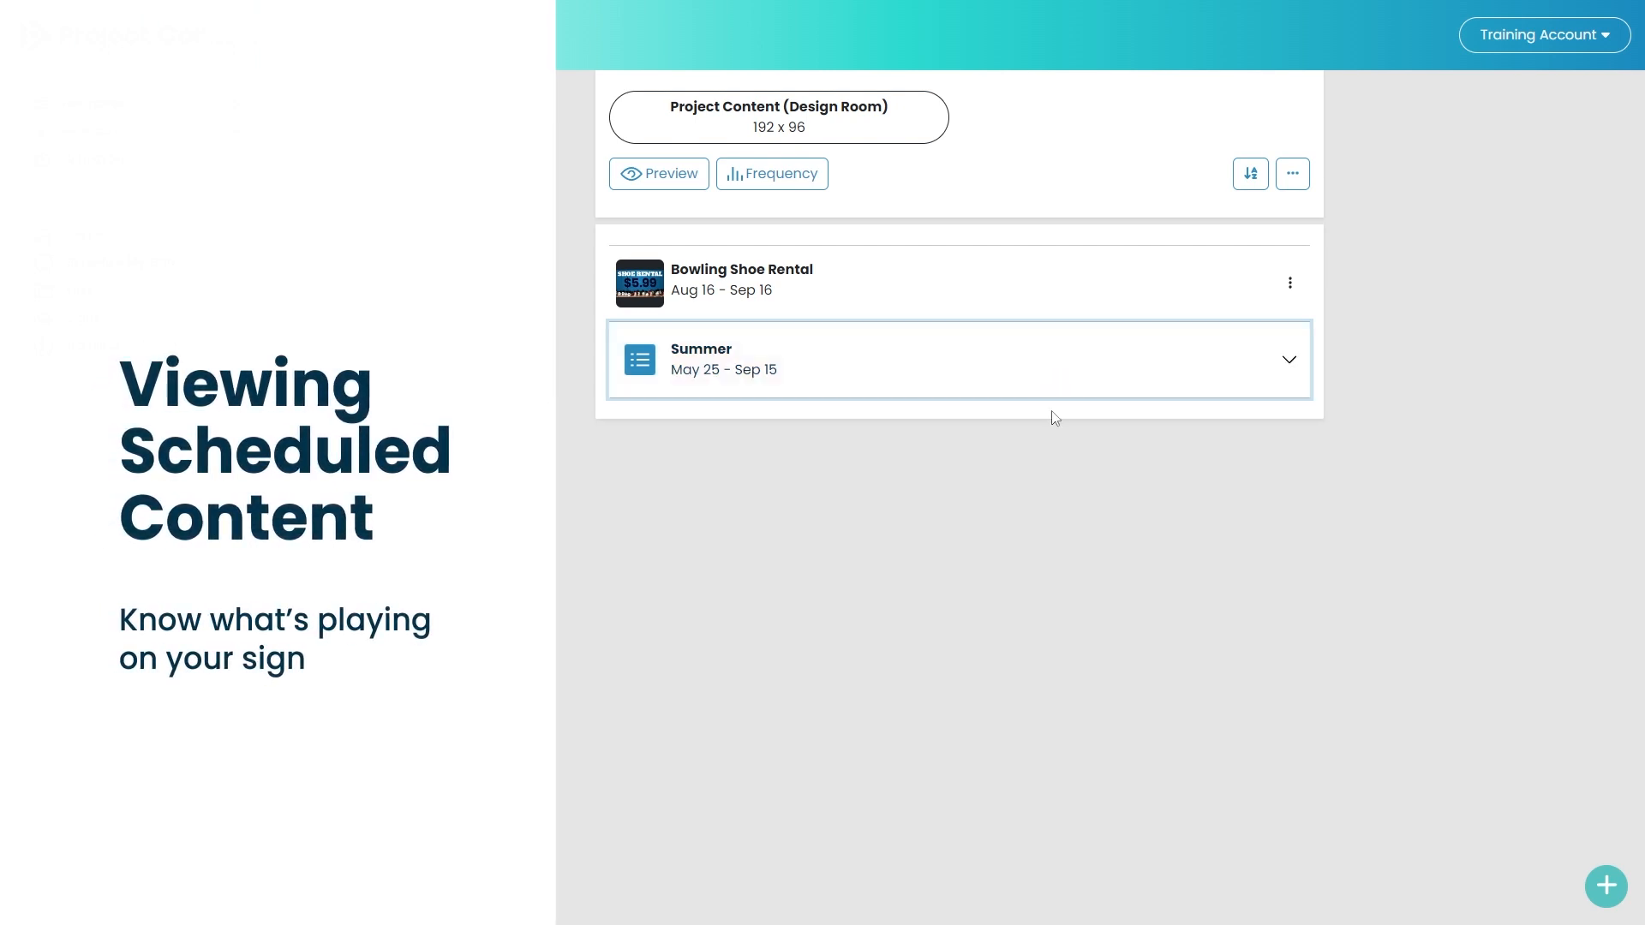
click(1085, 370)
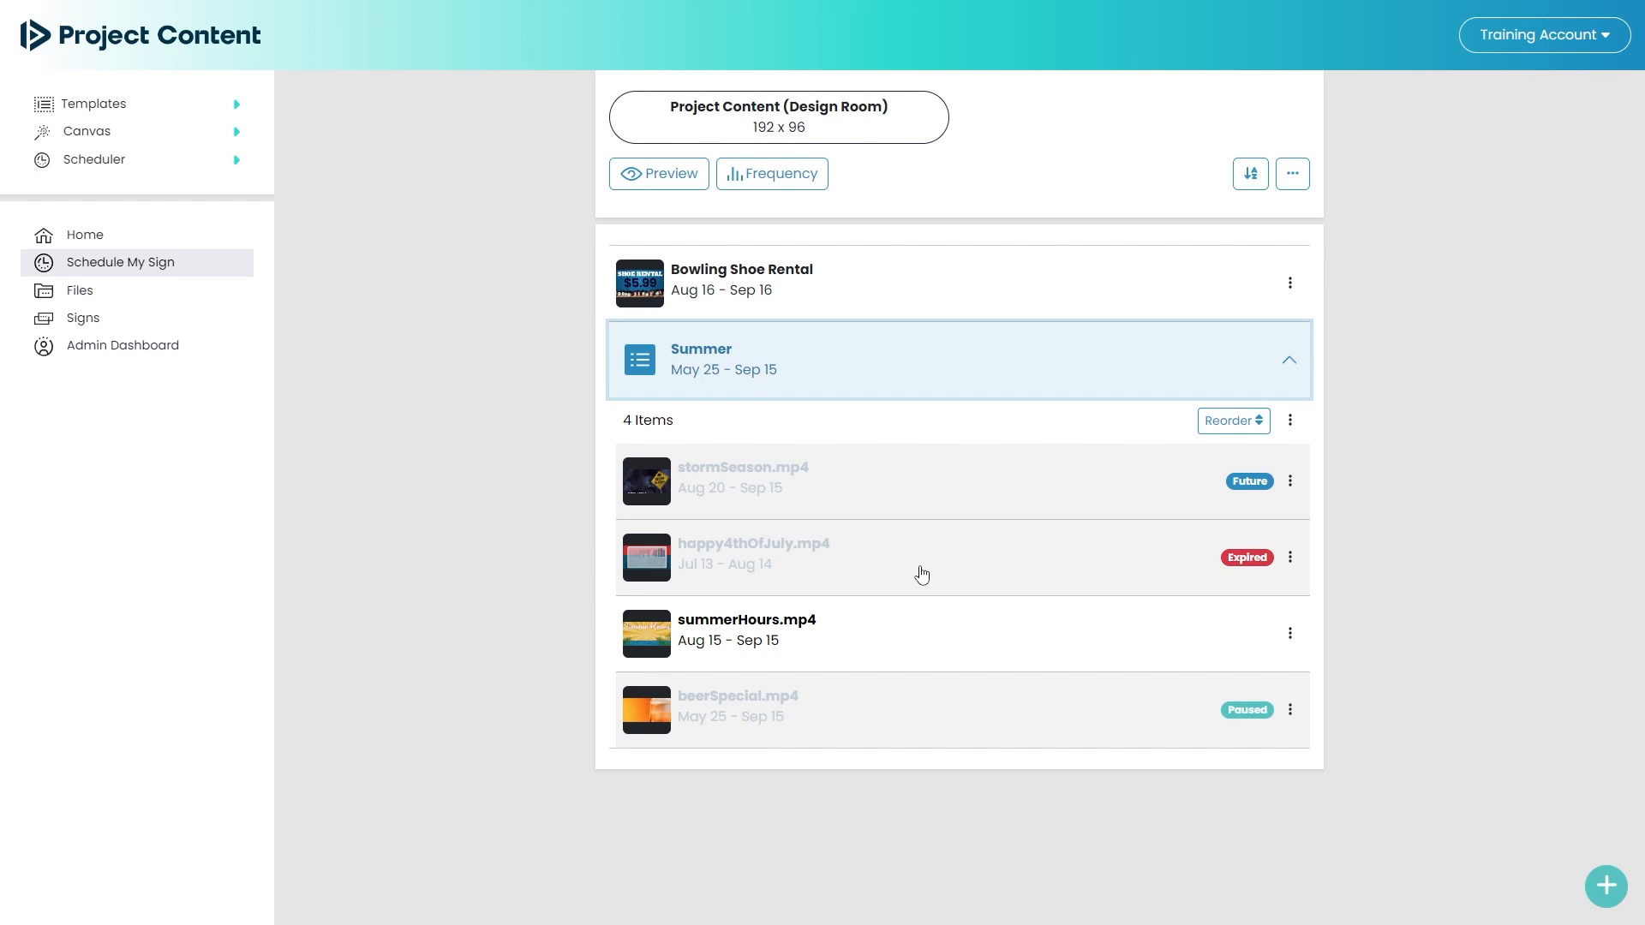
click(860, 487)
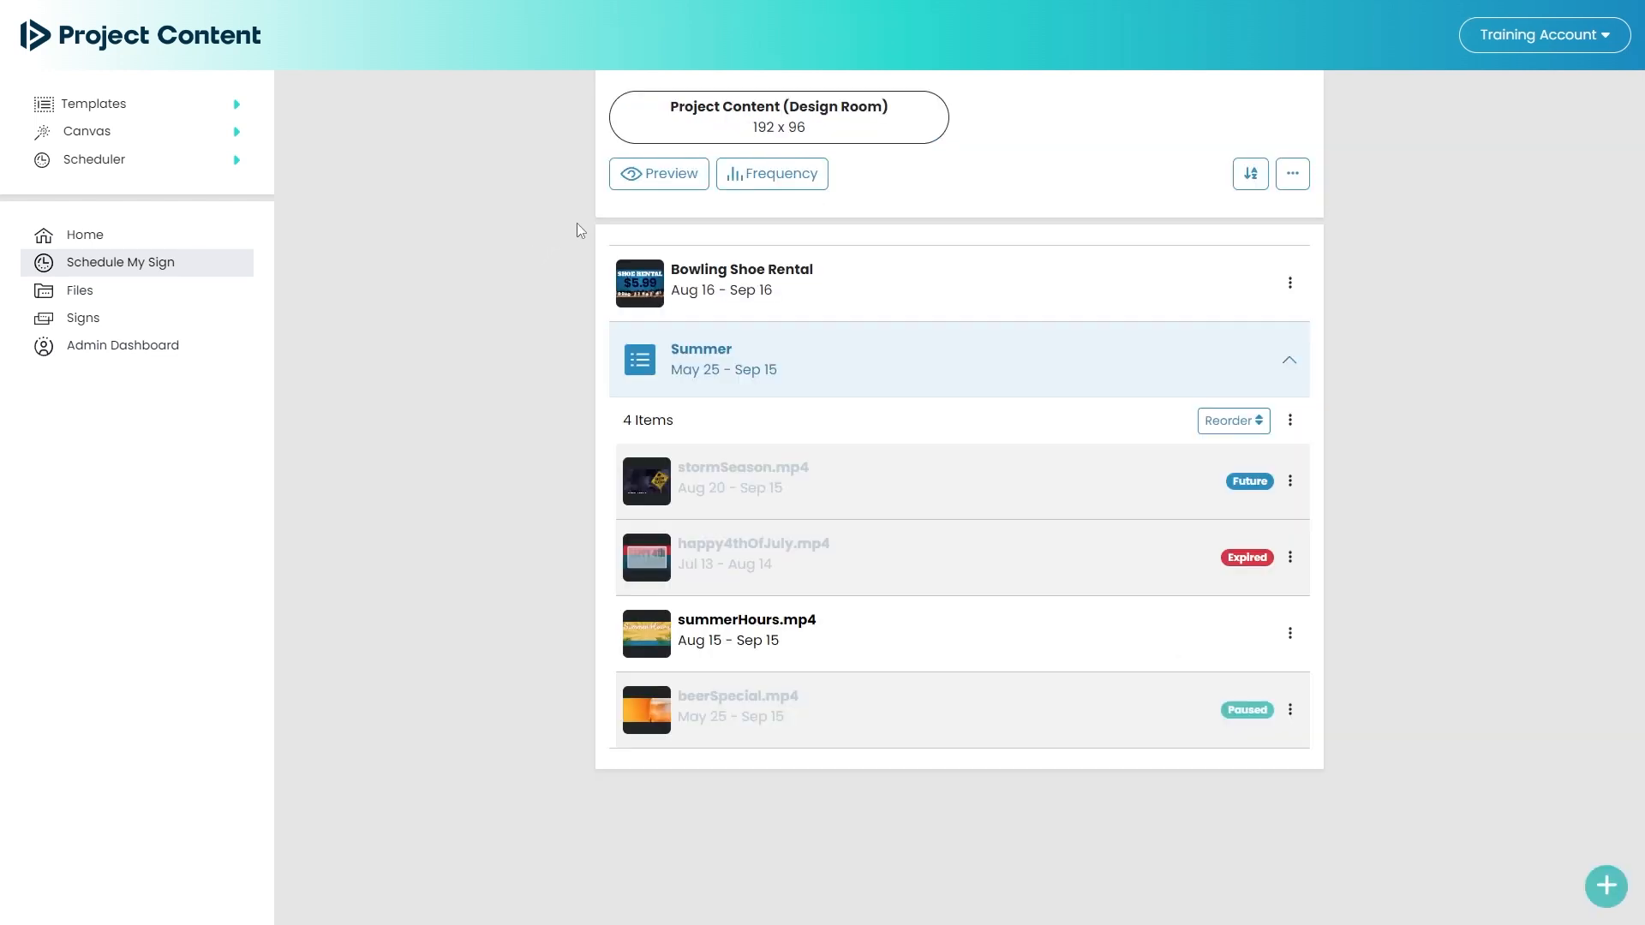
Step: Preview the sign's playback, skip forward through several cards, and display the currently playing content
click(660, 177)
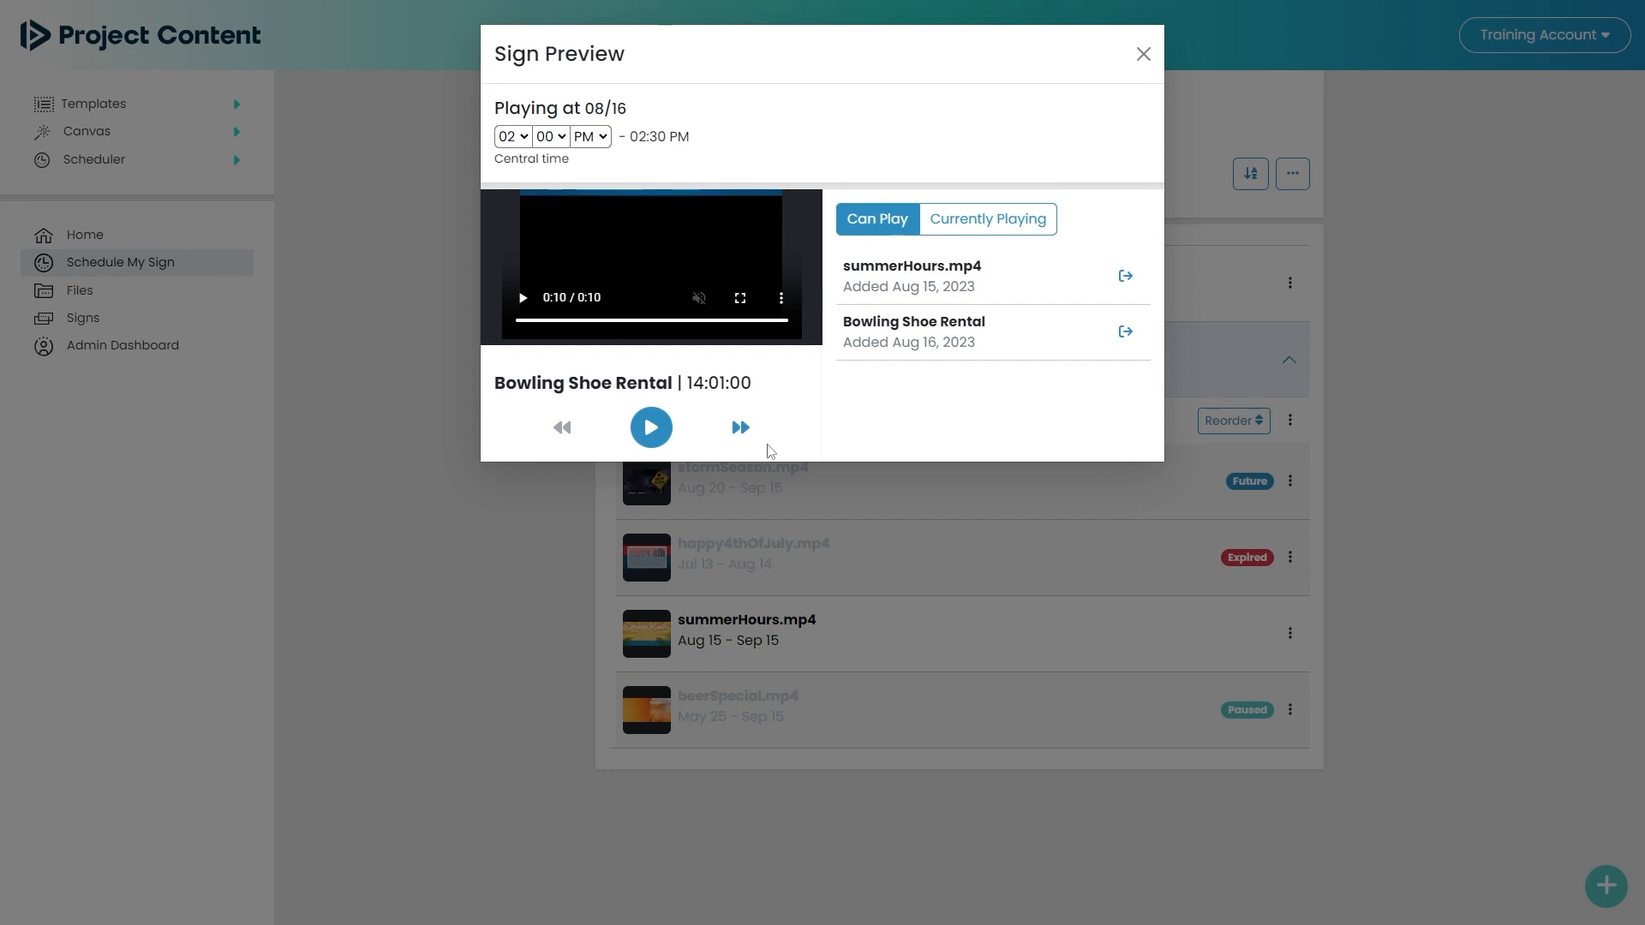
click(742, 427)
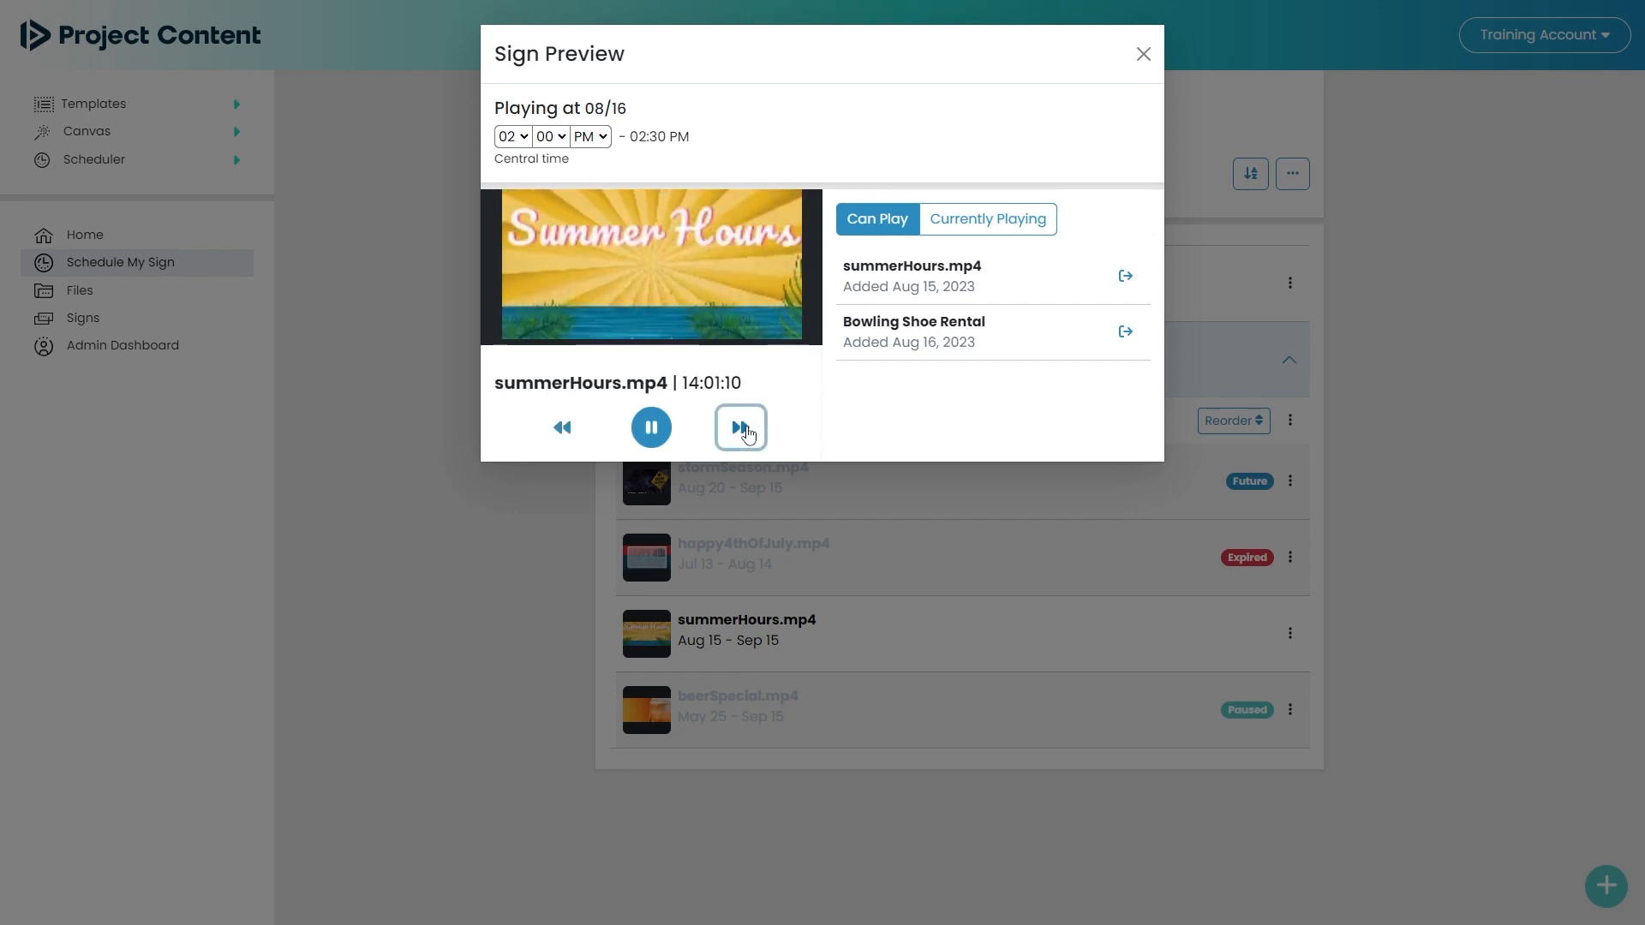
click(743, 428)
drag(709, 383, 744, 383)
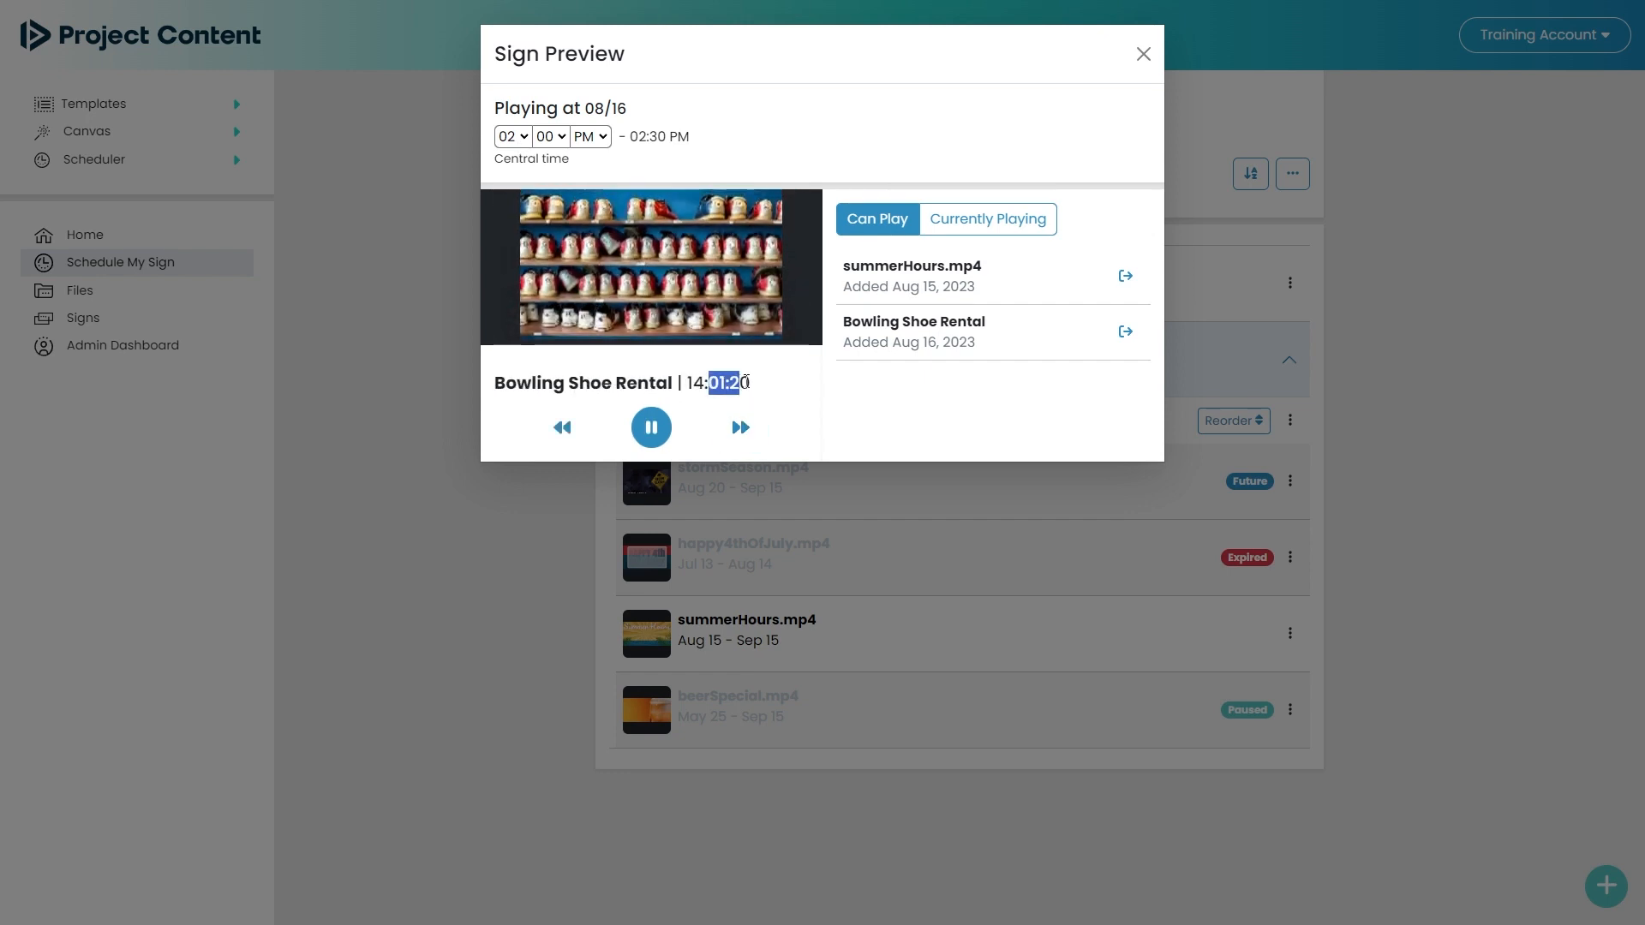
click(740, 427)
click(742, 430)
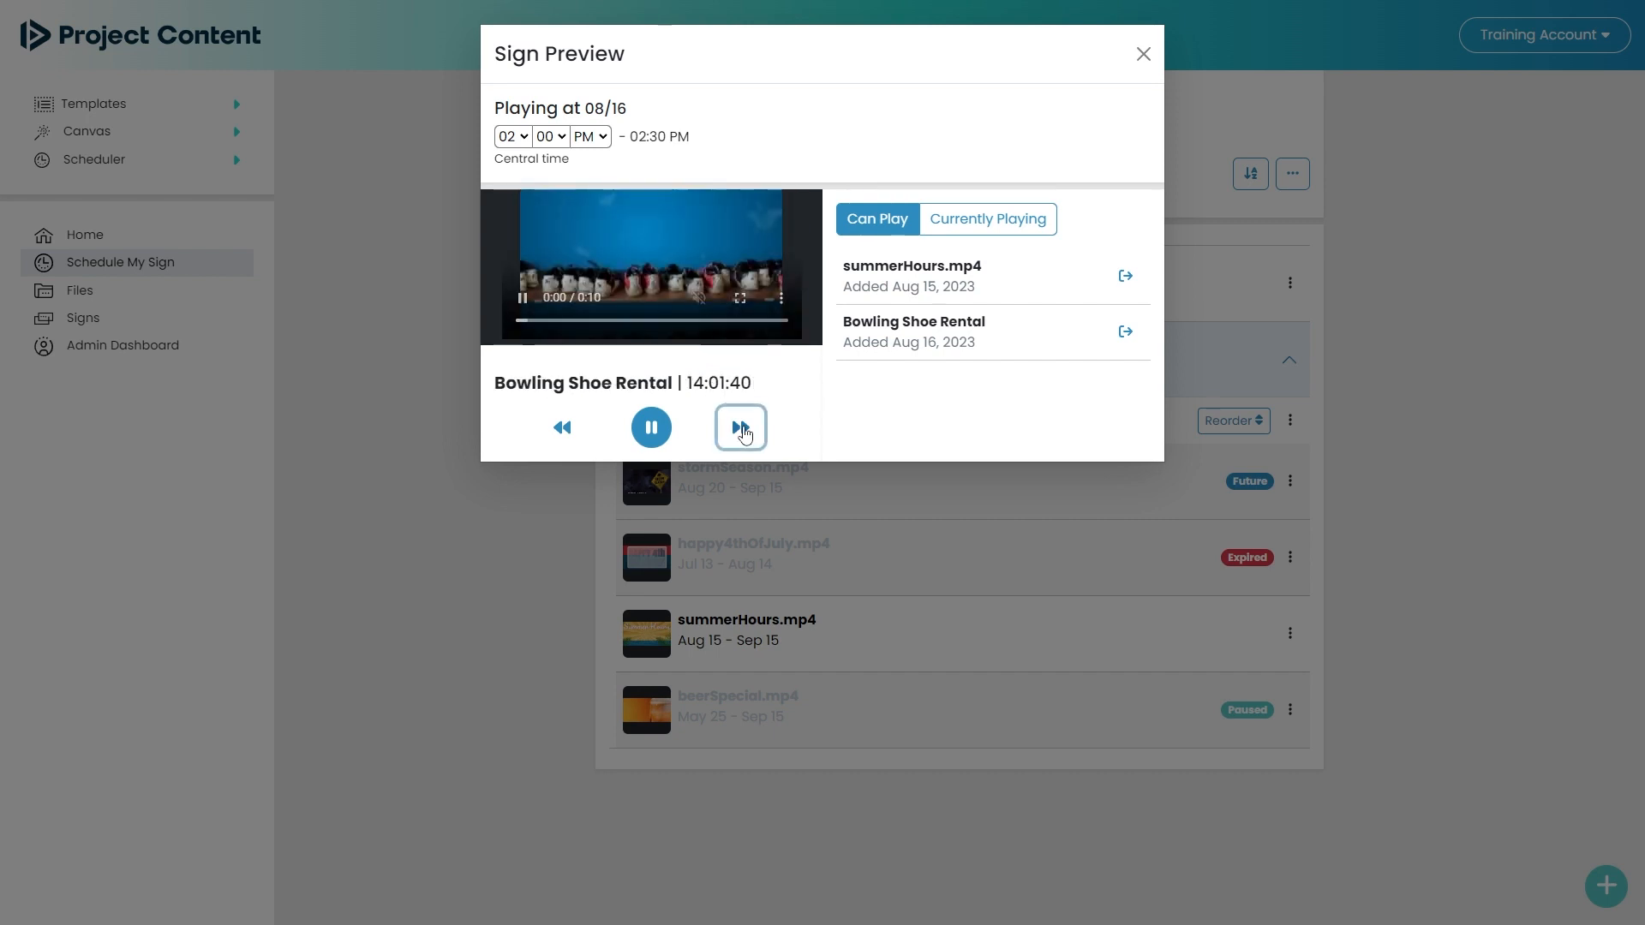
click(742, 429)
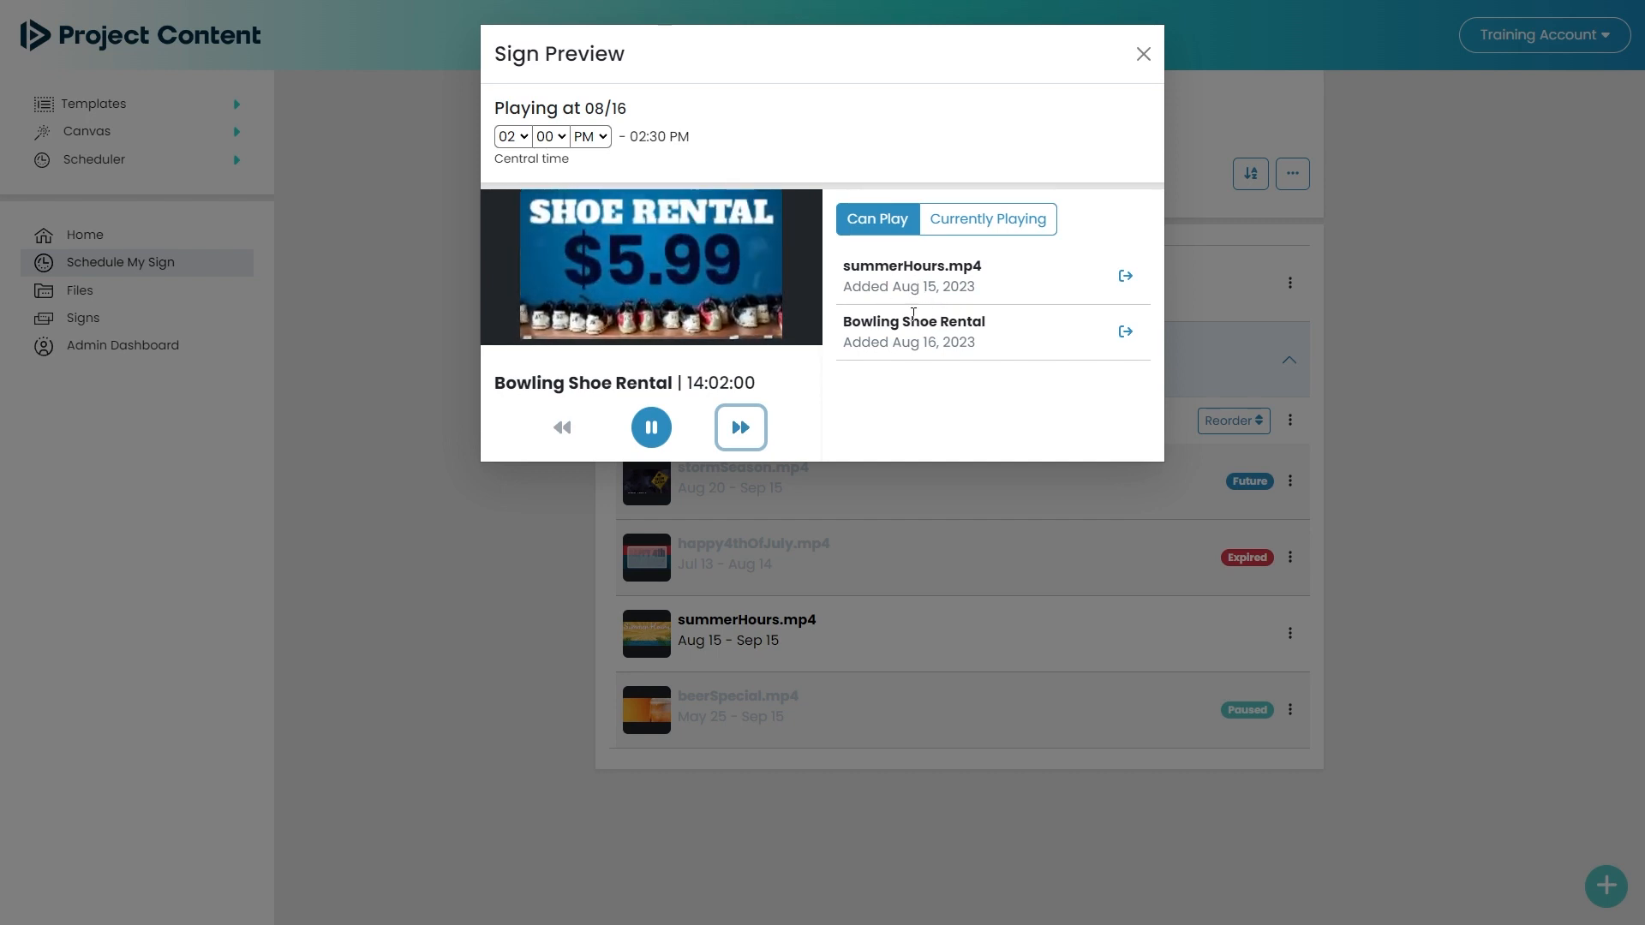
click(964, 221)
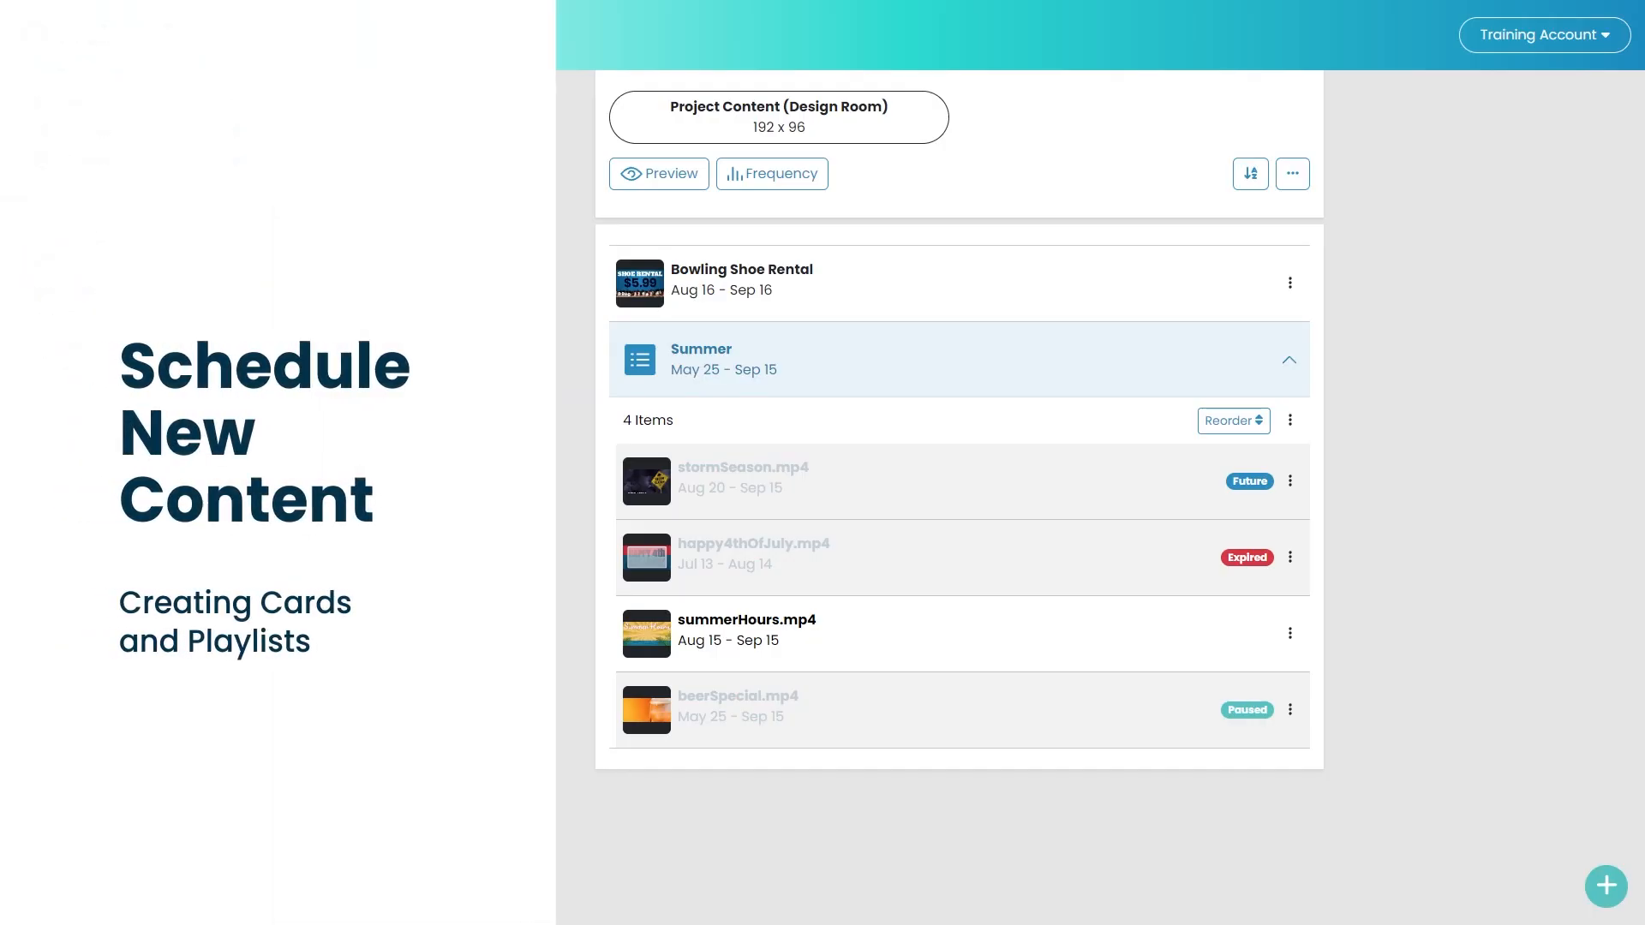
Step: Start a new playlist and name it "Winter Ads"
click(1600, 886)
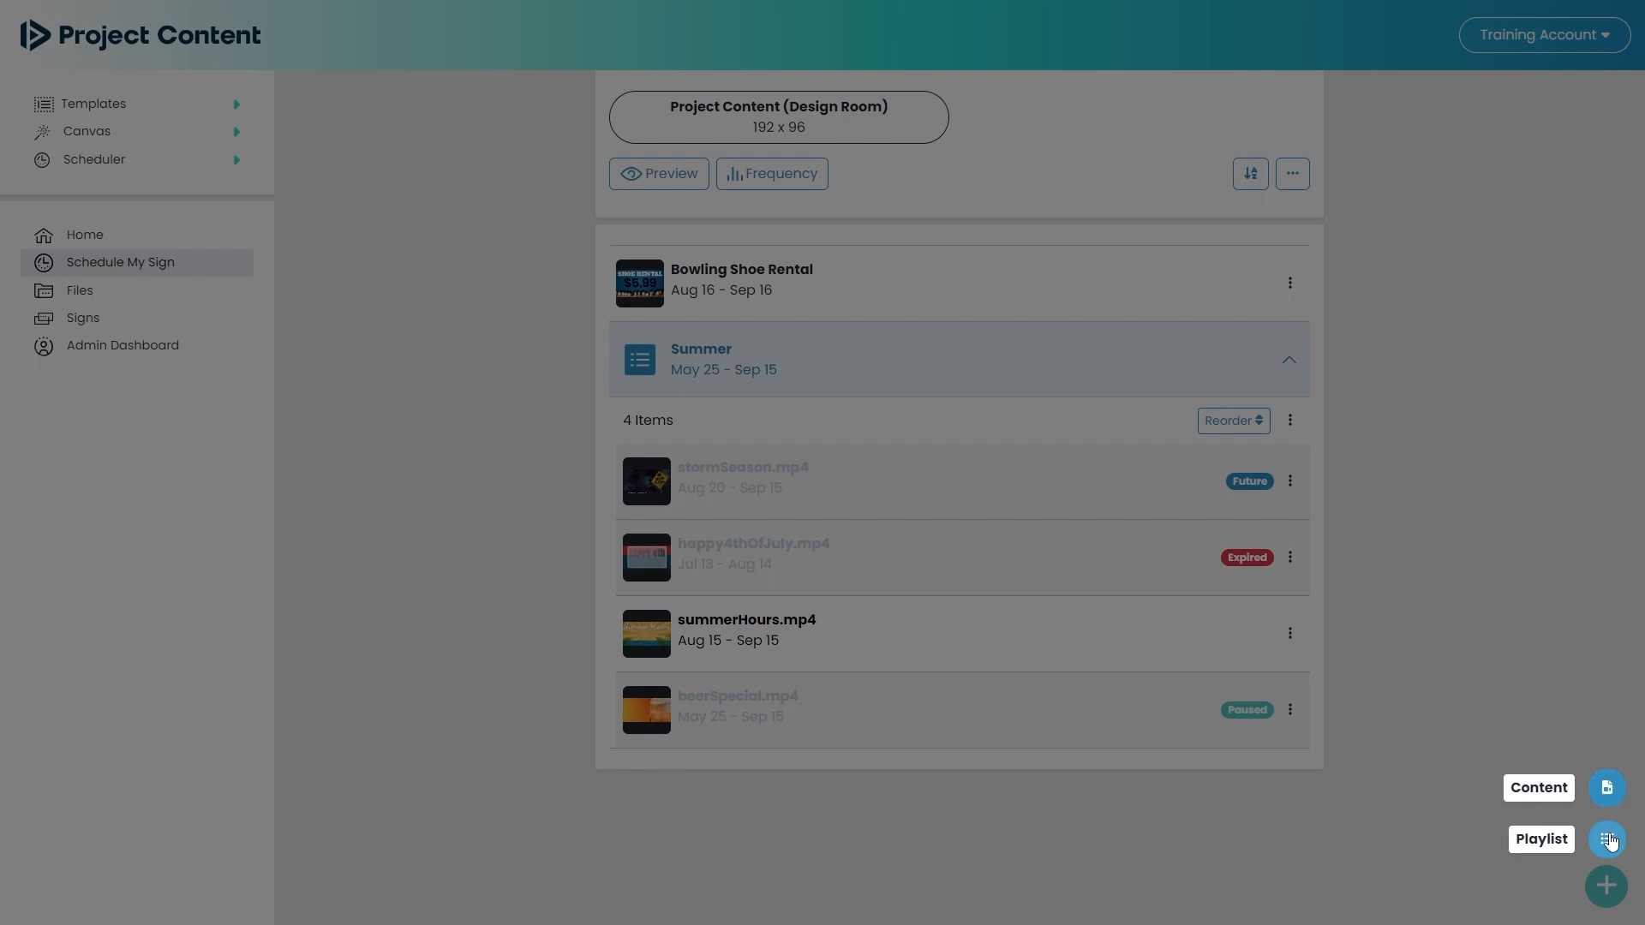
click(1609, 841)
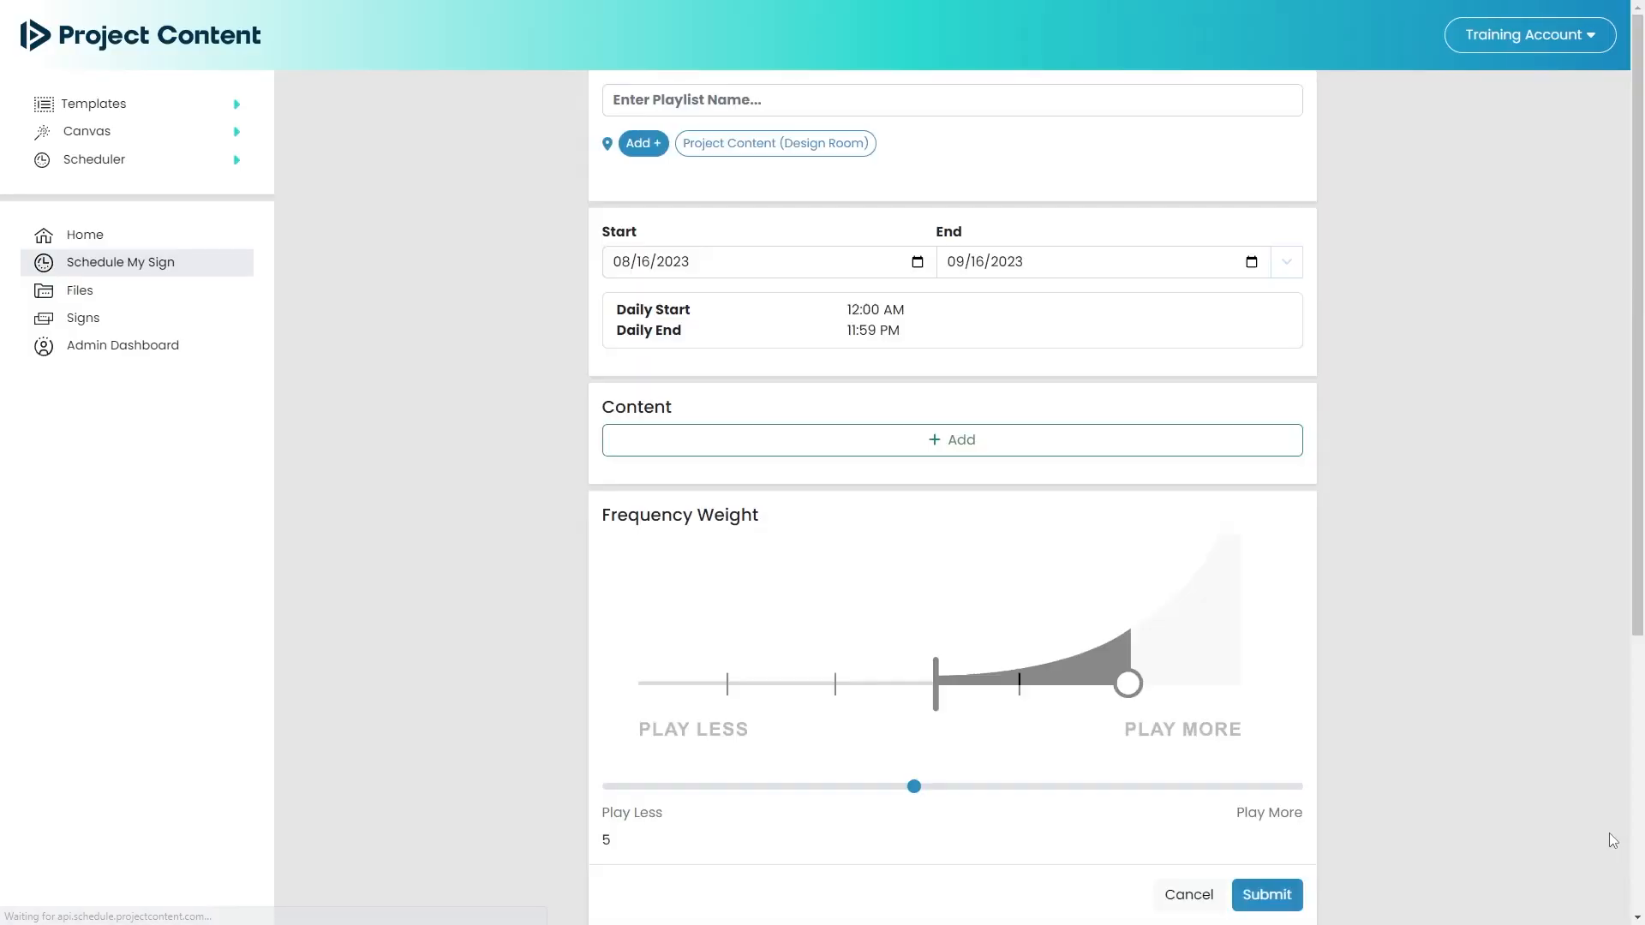
text(Winter Ads)
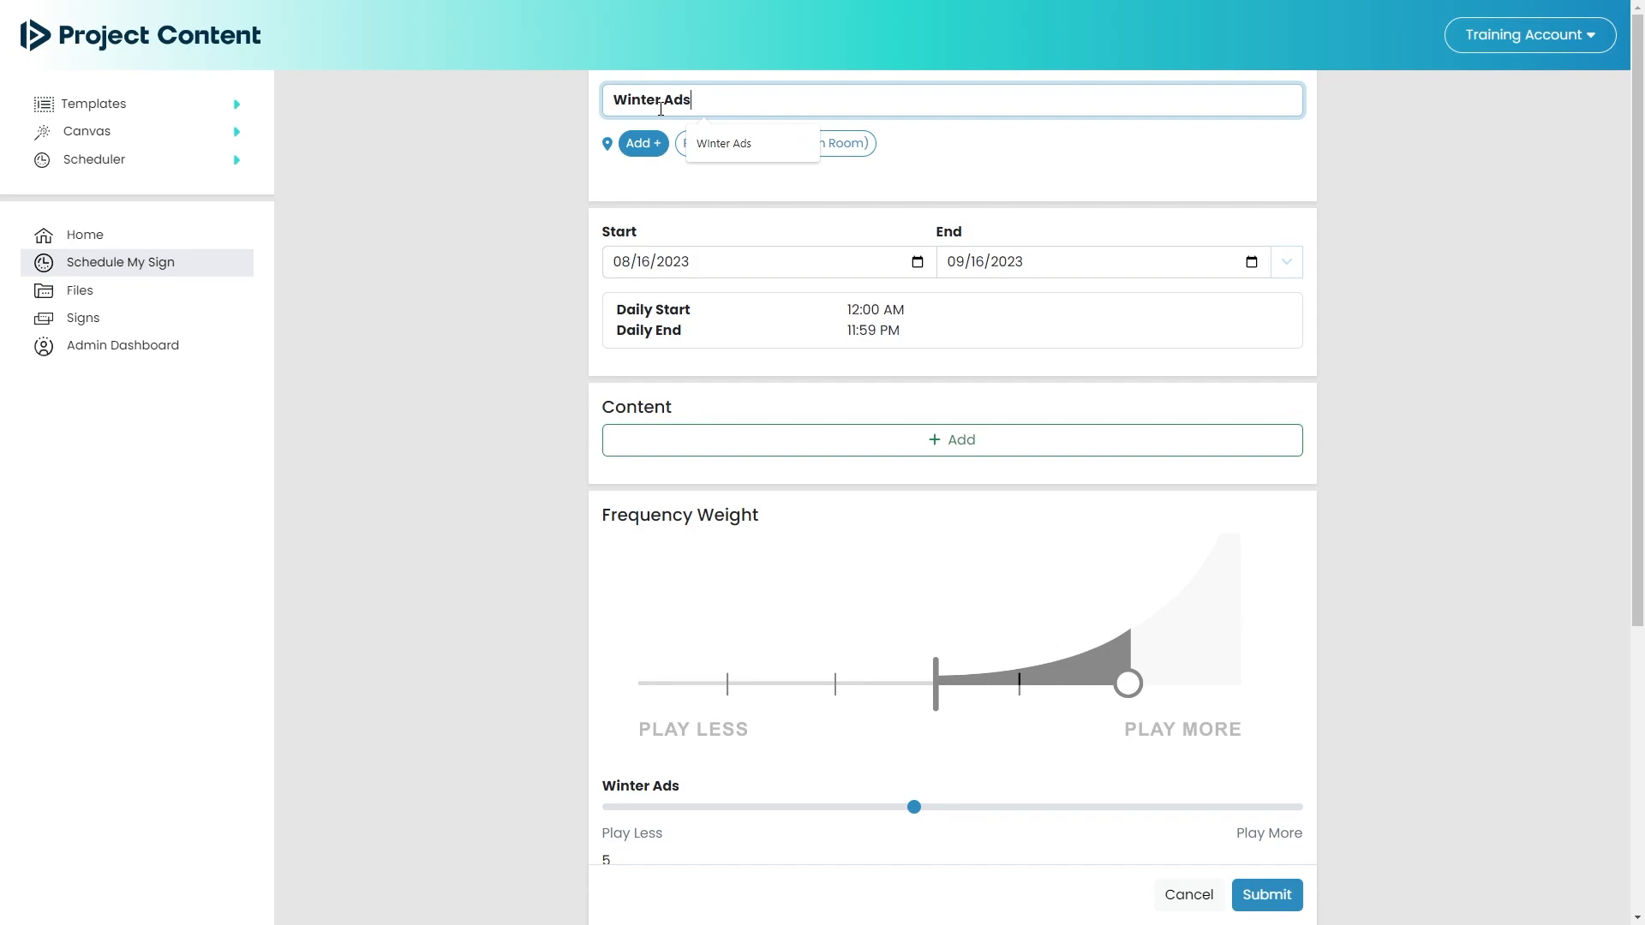
click(1006, 150)
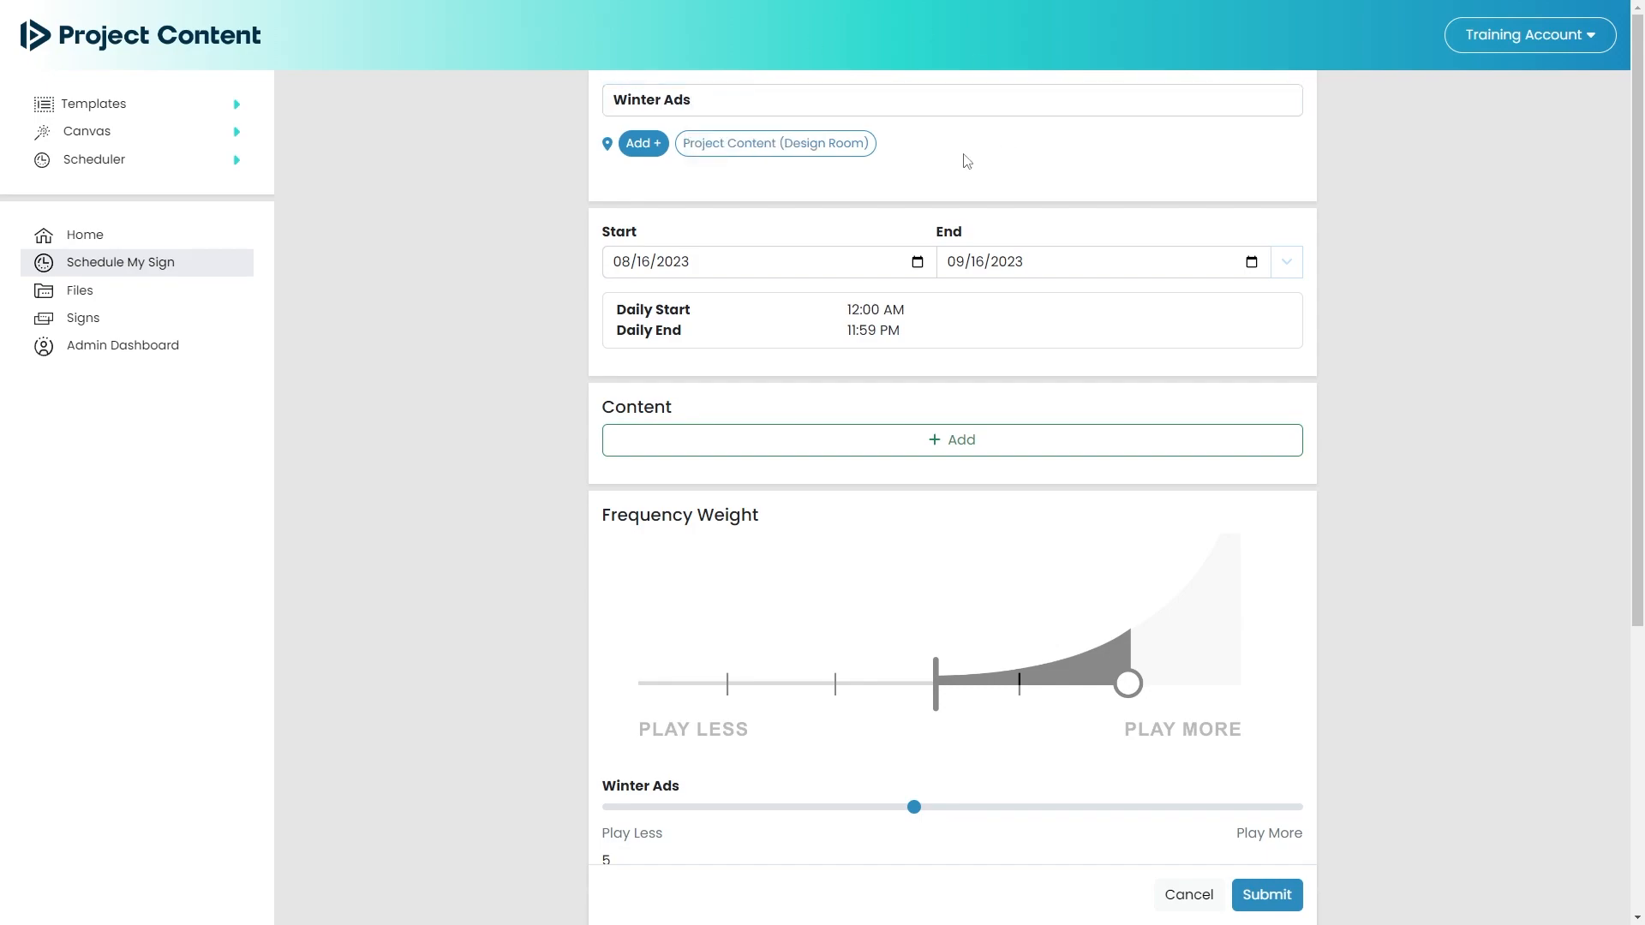
Step: Assign the playlist to the sign Project Content (Extra Demo Sign) with linking enabled
click(657, 144)
click(754, 561)
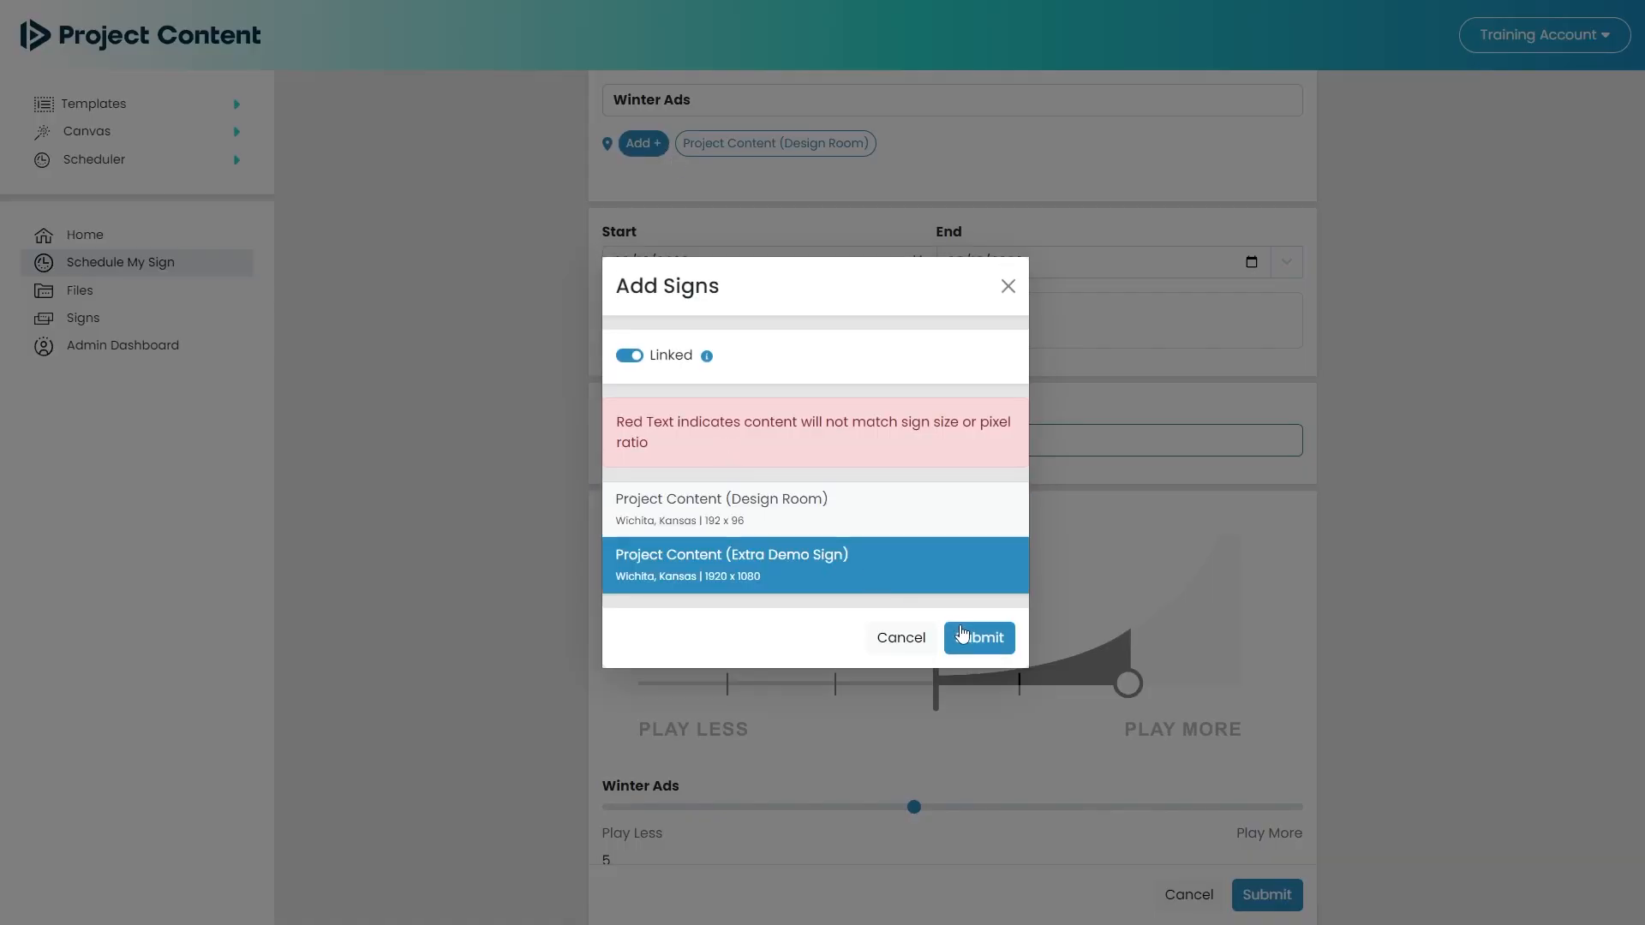
click(976, 639)
Step: Set the playlist's start date to 08/18/2023 and open its additional scheduling options
click(644, 262)
key(Up)
key(Up)
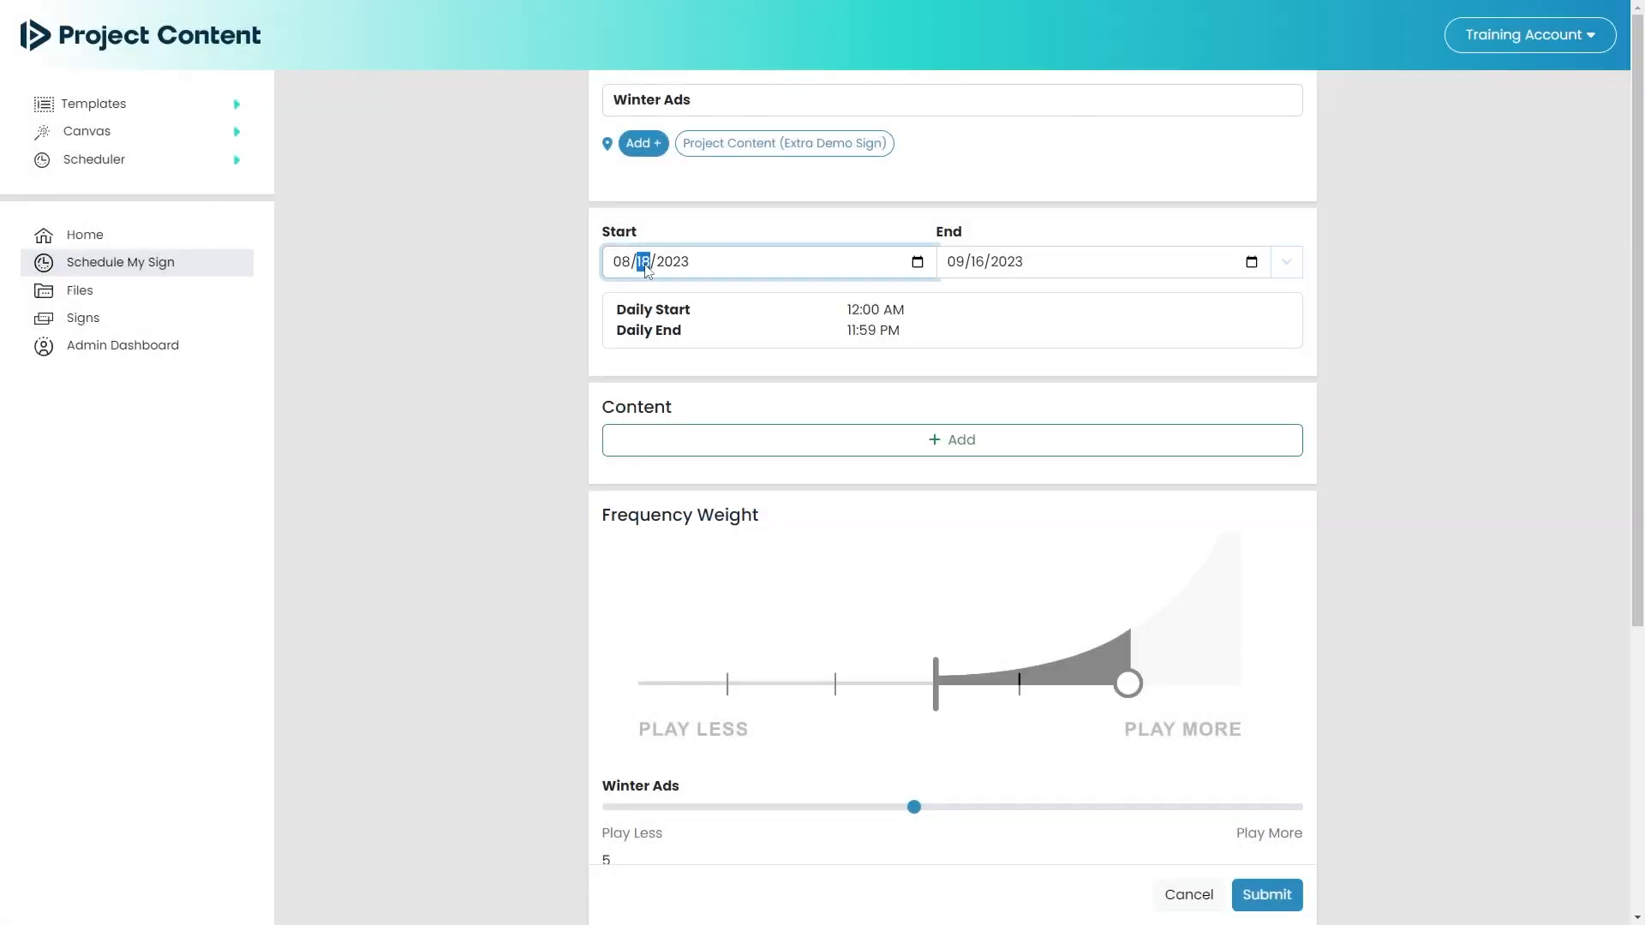
click(770, 375)
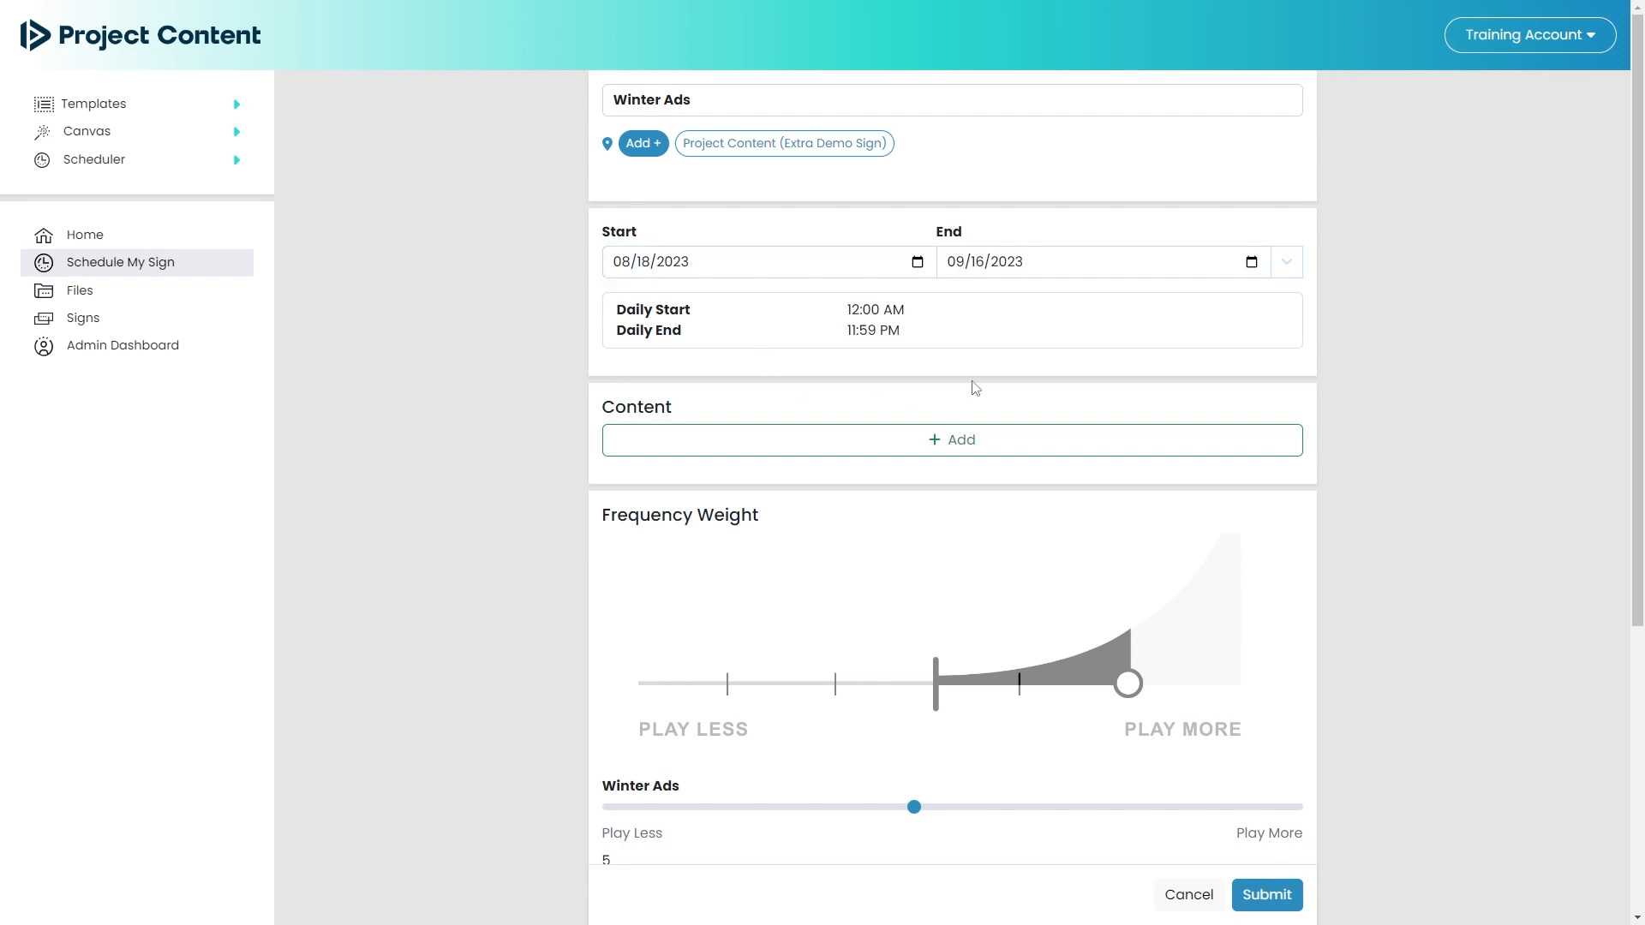
click(1299, 269)
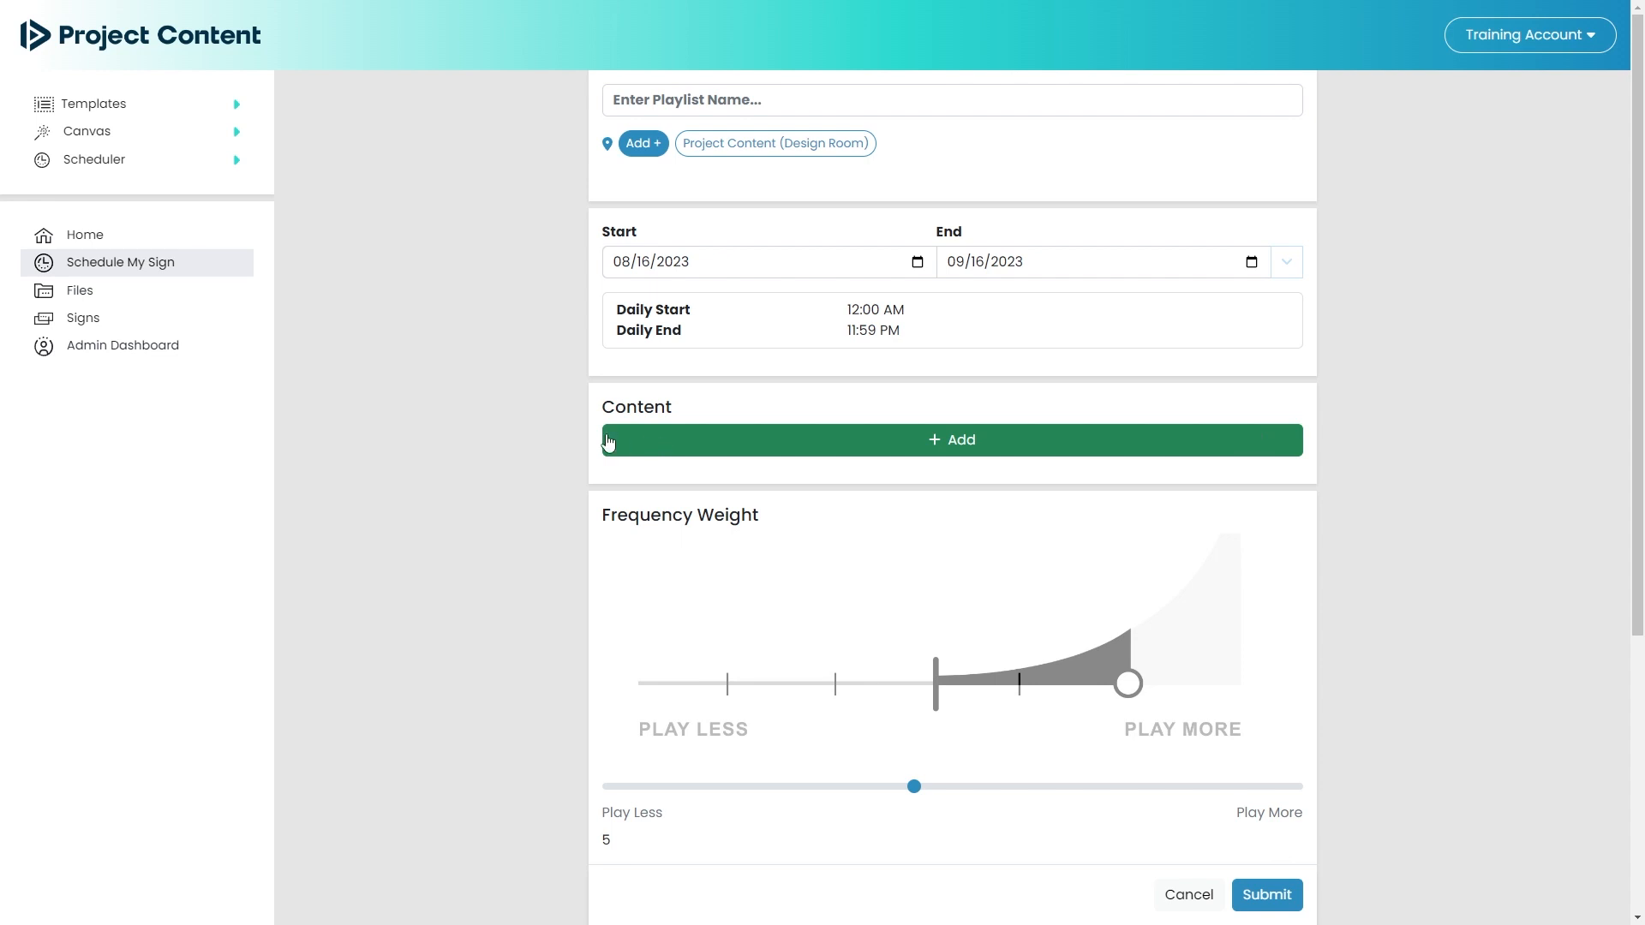
click(746, 441)
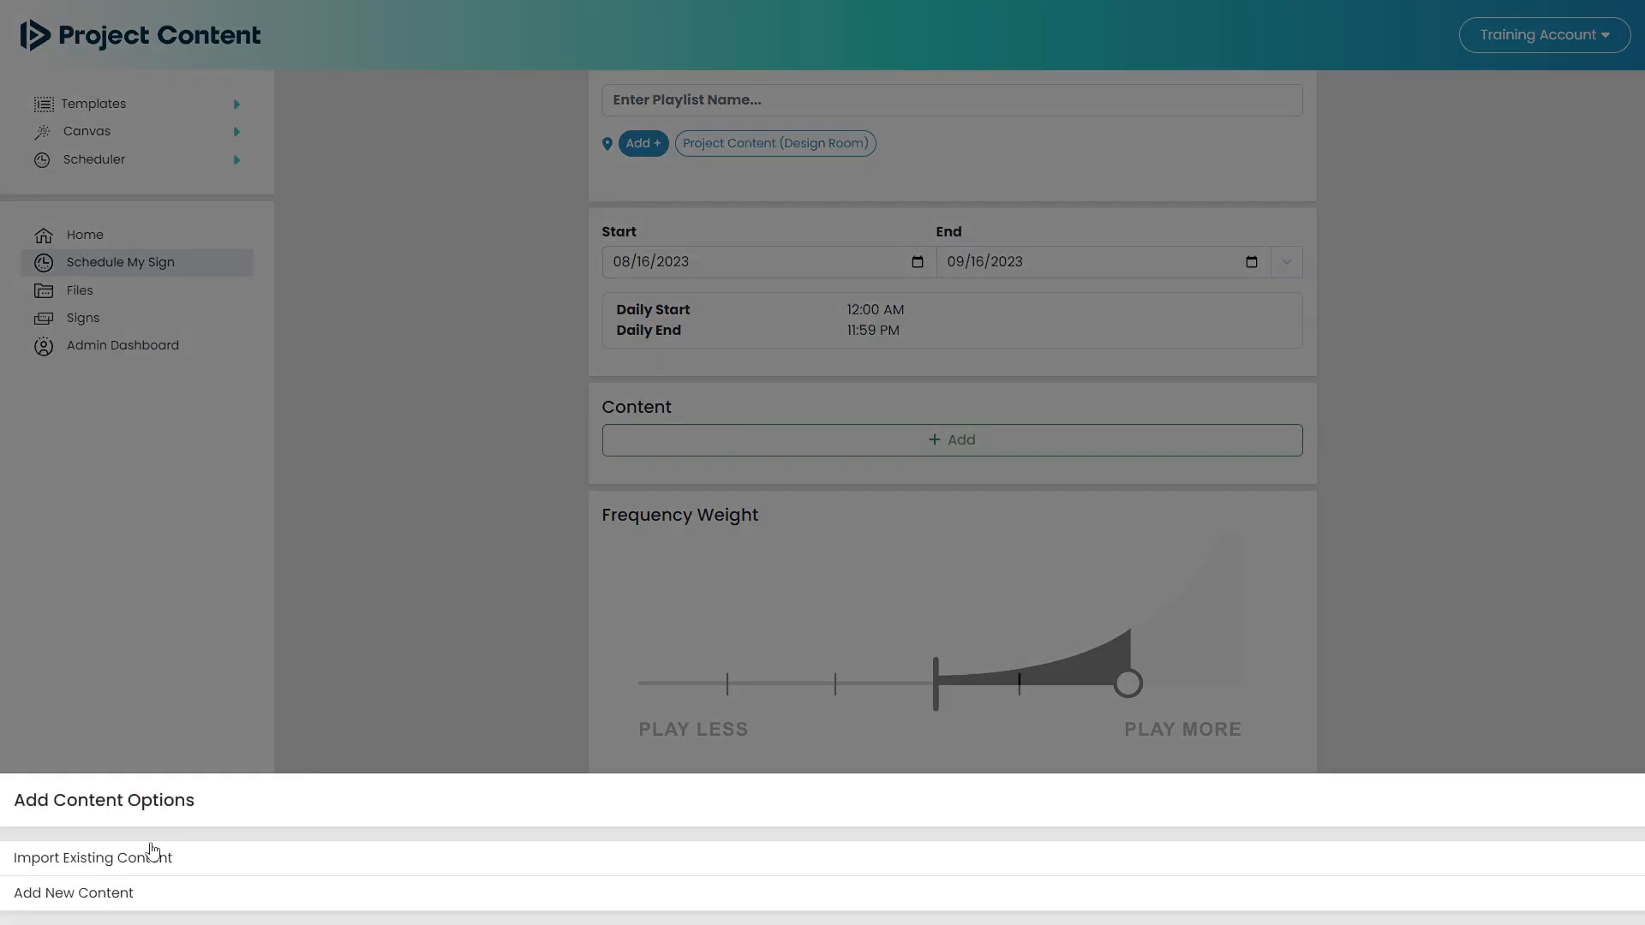
click(99, 890)
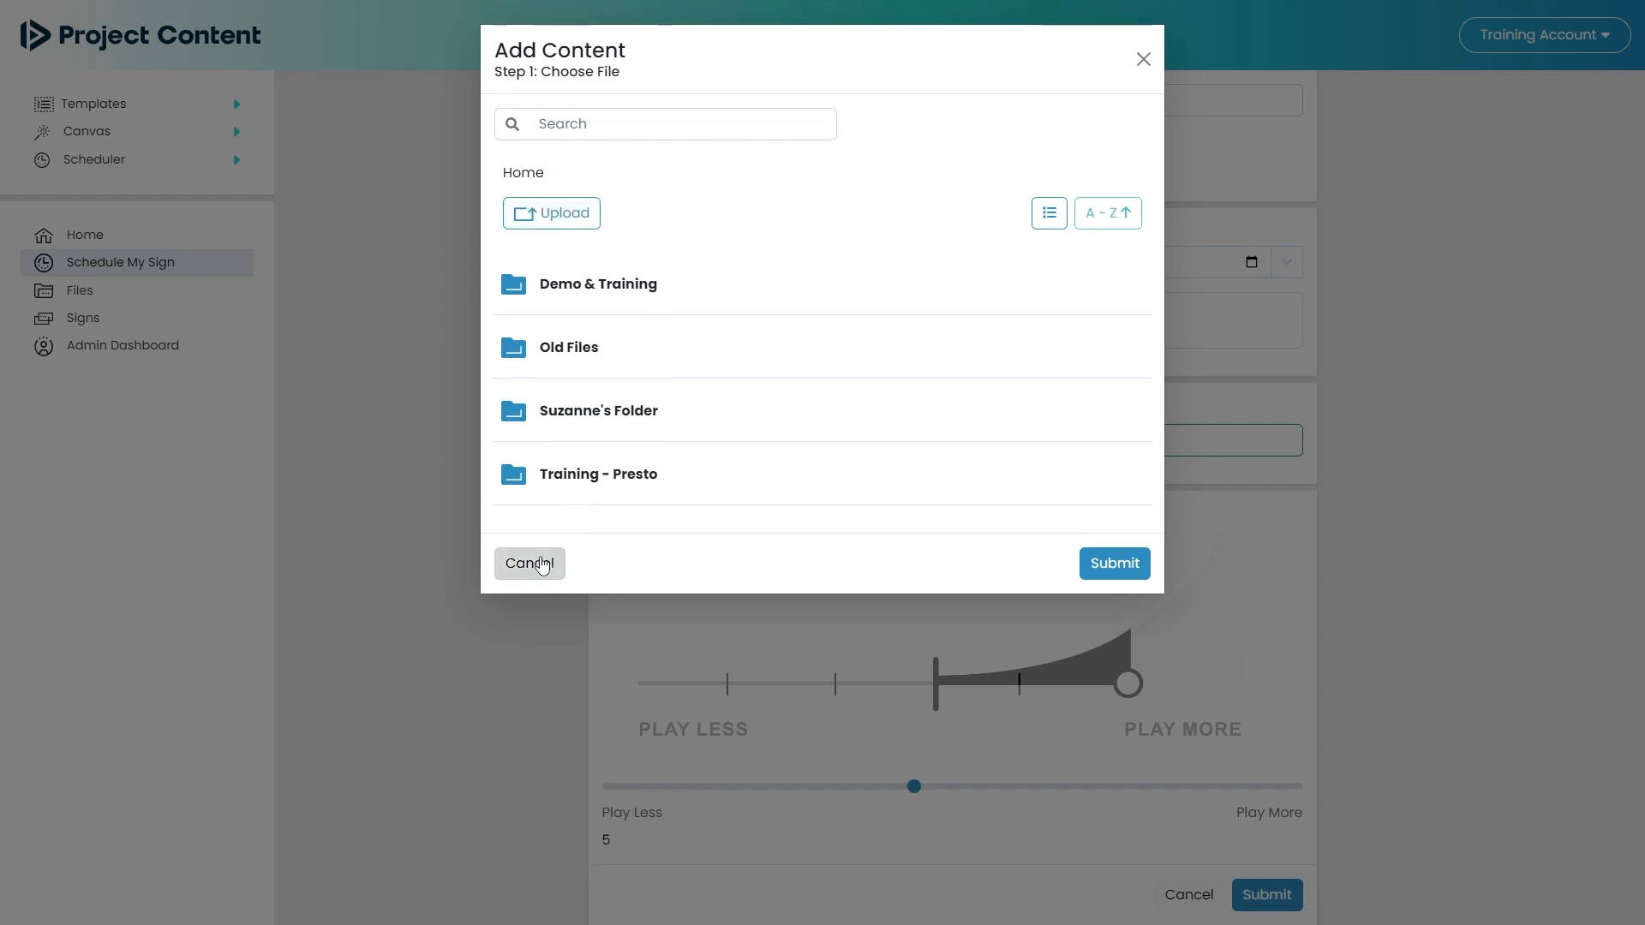
click(540, 565)
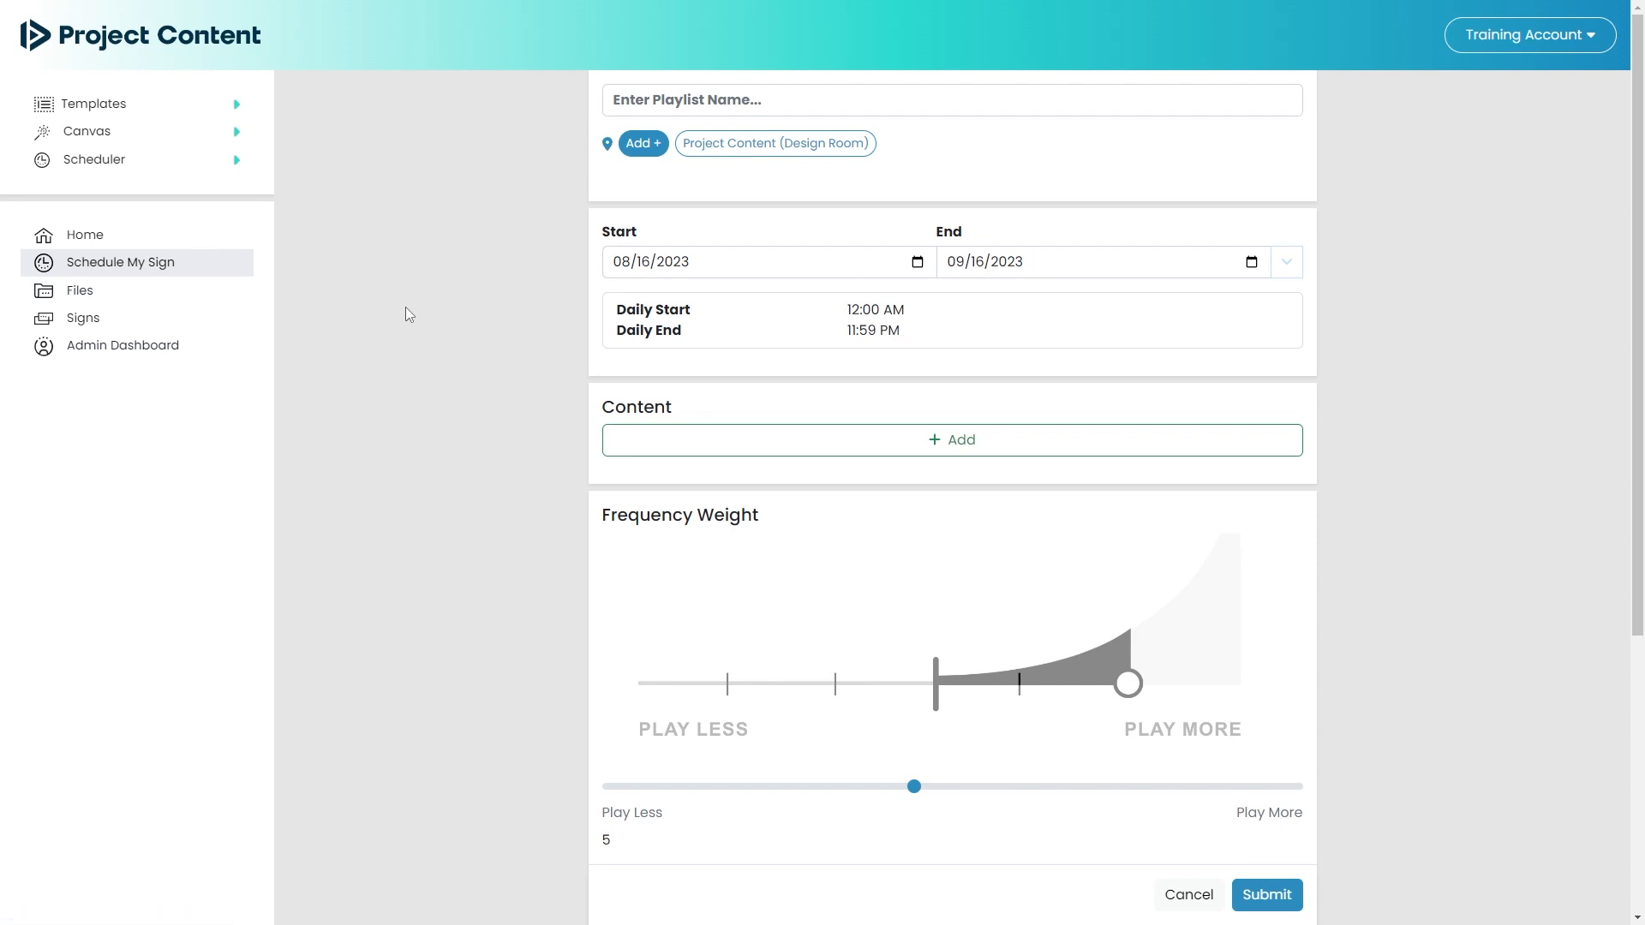
Step: Add bowlingShoeRental.mp4 and beerSpecial.mp4 from the Demo & Training folder to the Winter Ads playlist
scroll(1234, 484, down, 3)
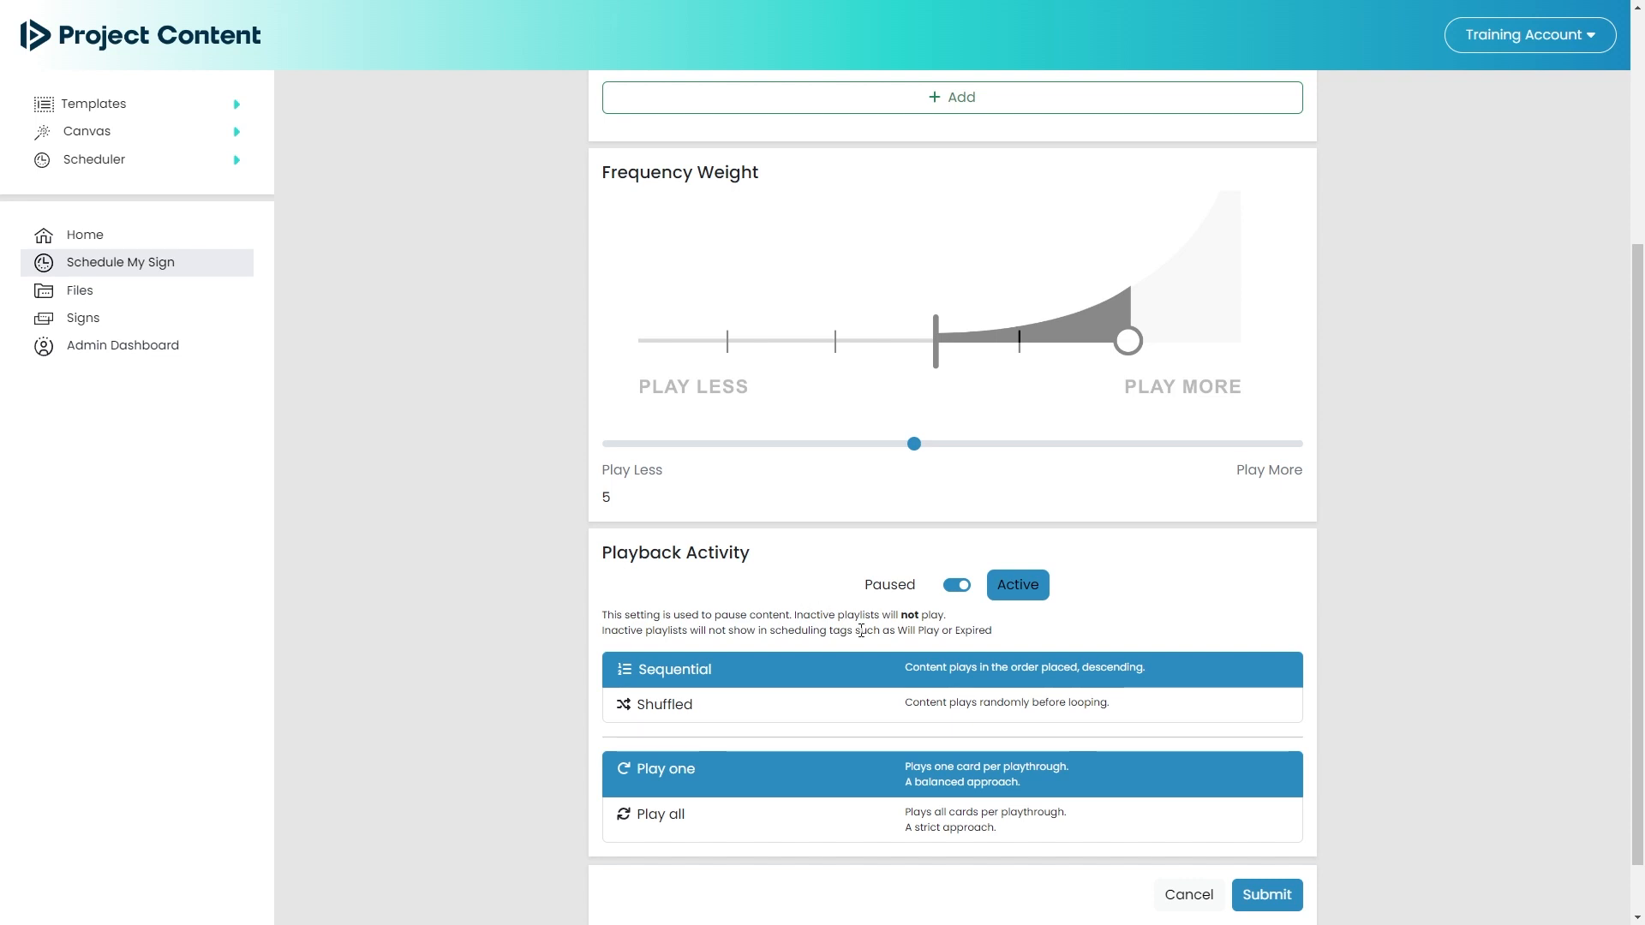
scroll(969, 599, up, 4)
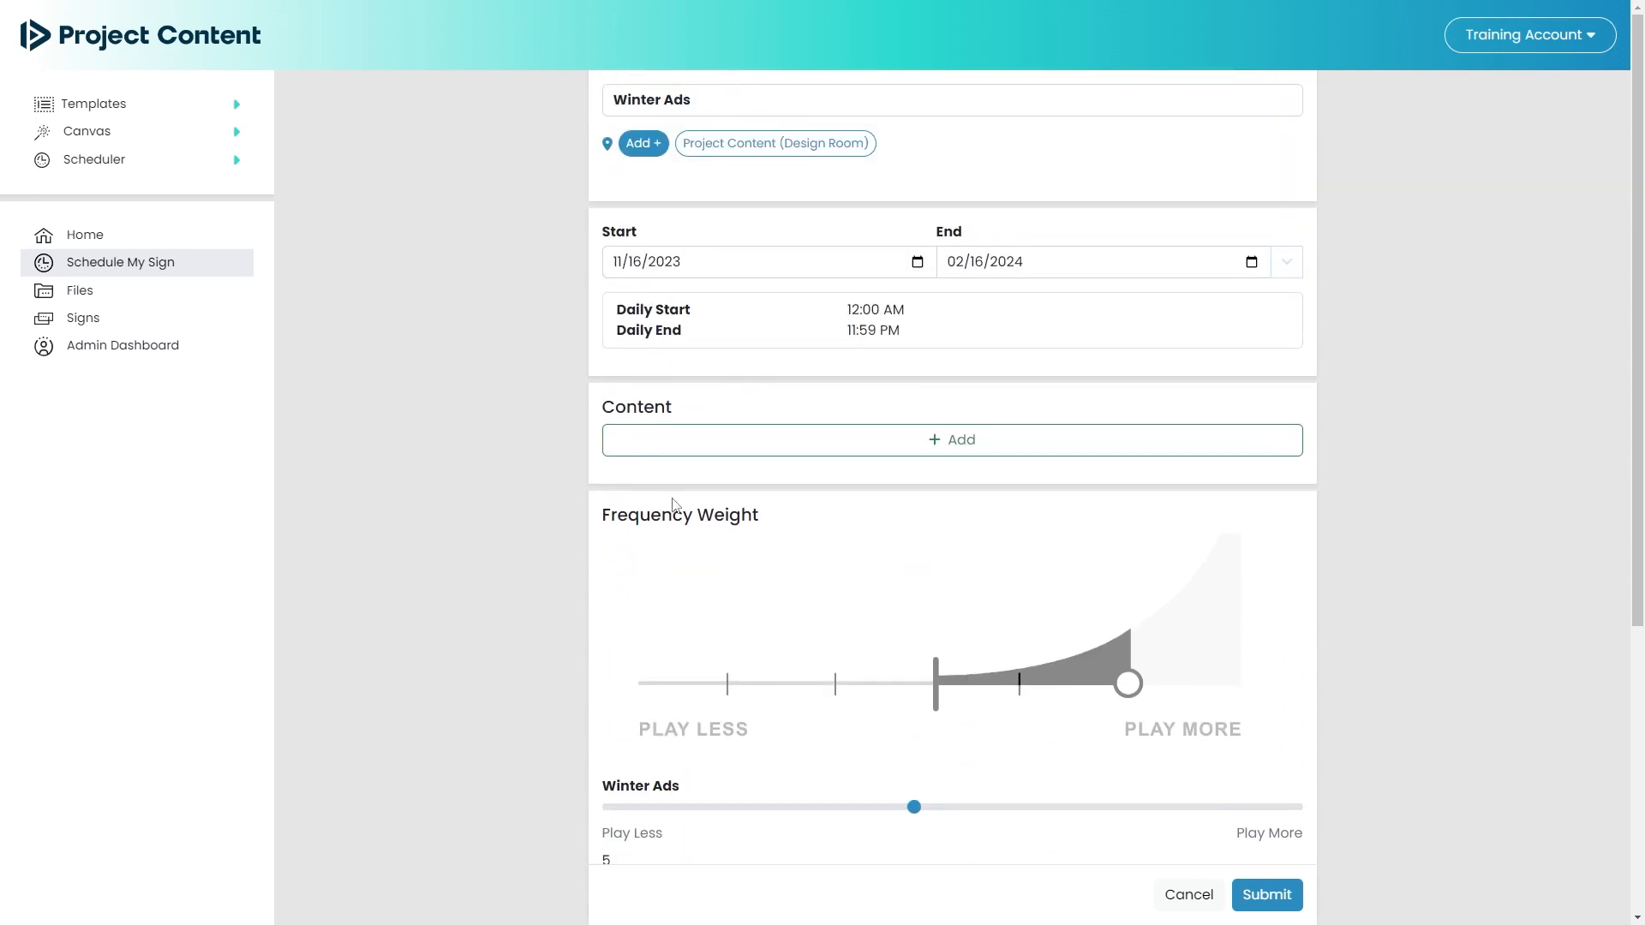
click(688, 451)
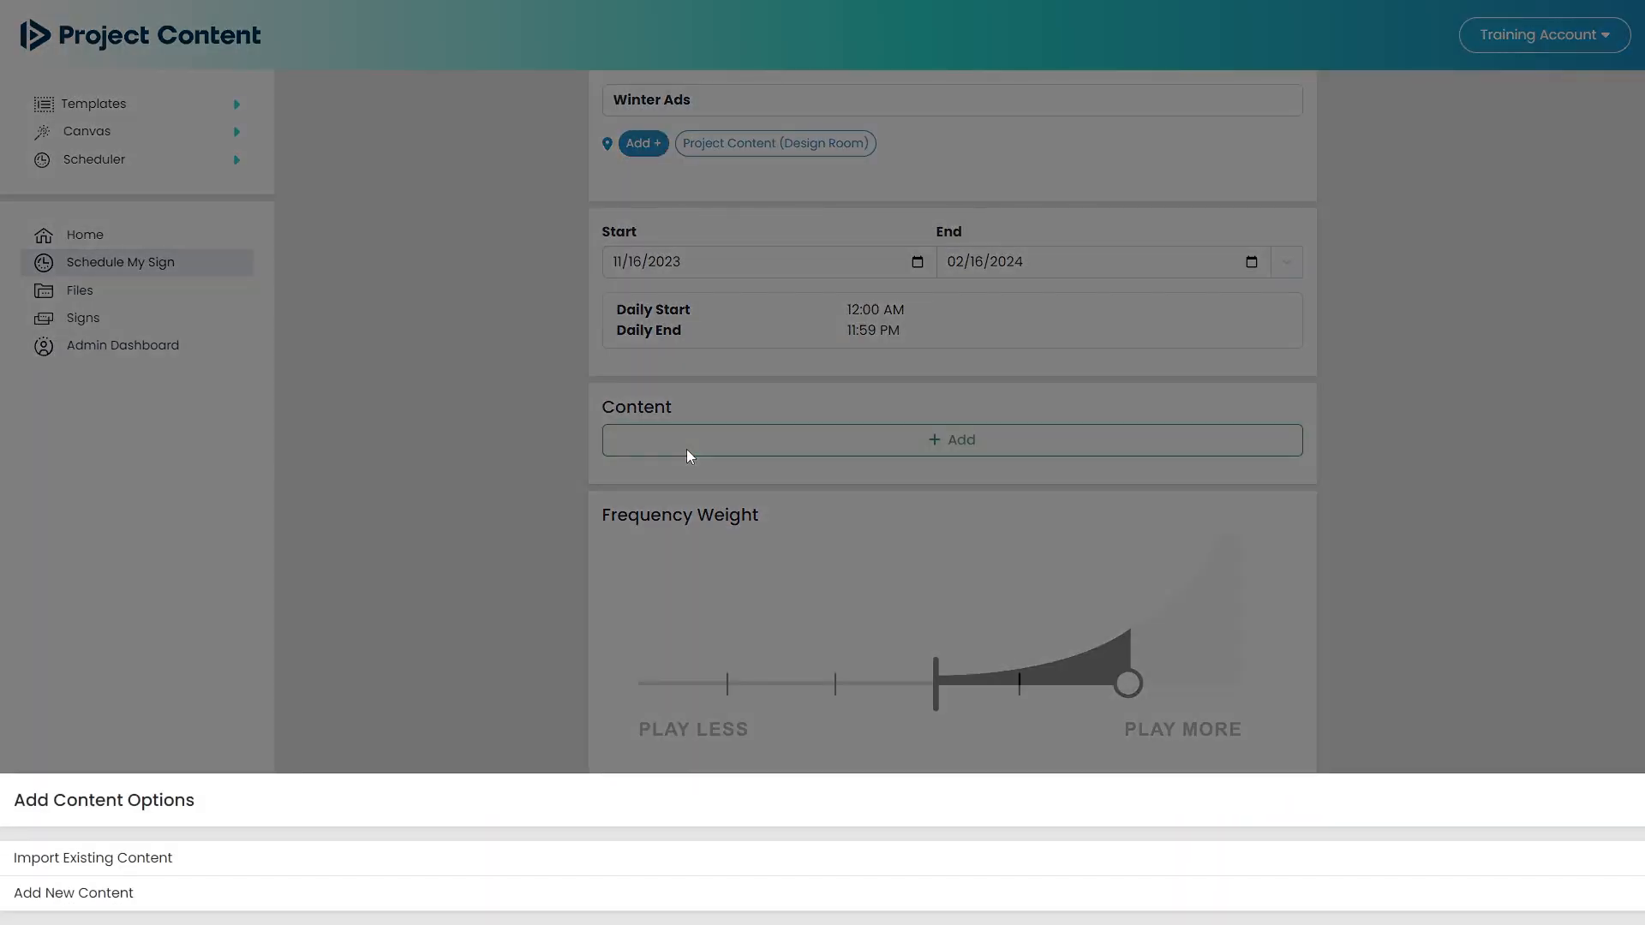
click(125, 858)
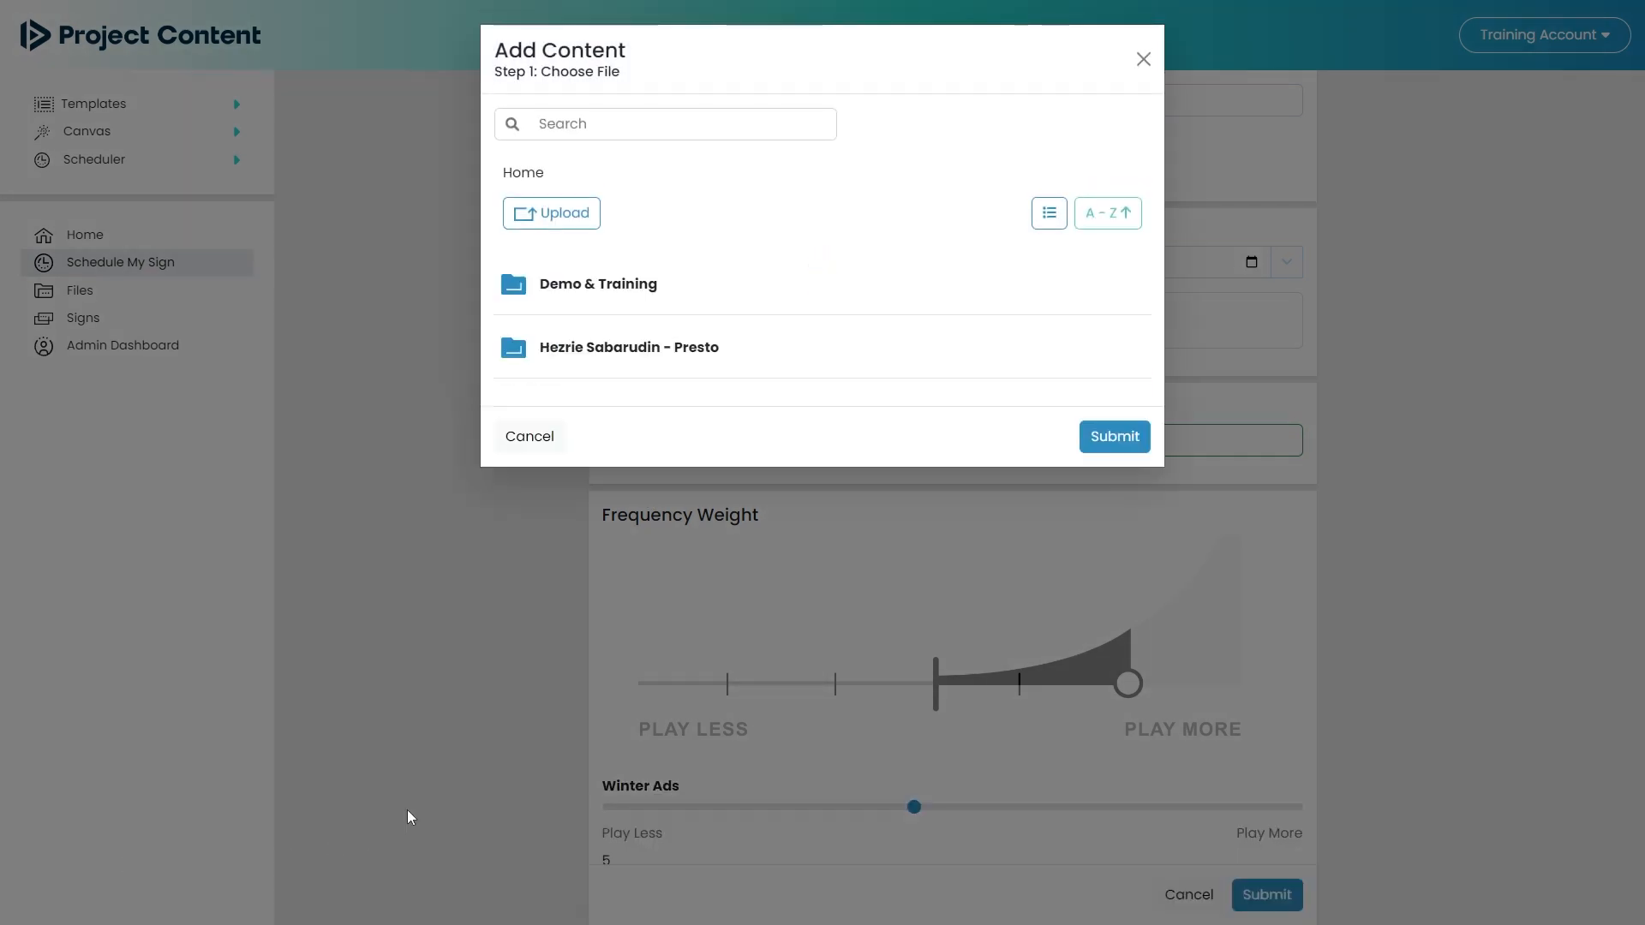
click(599, 283)
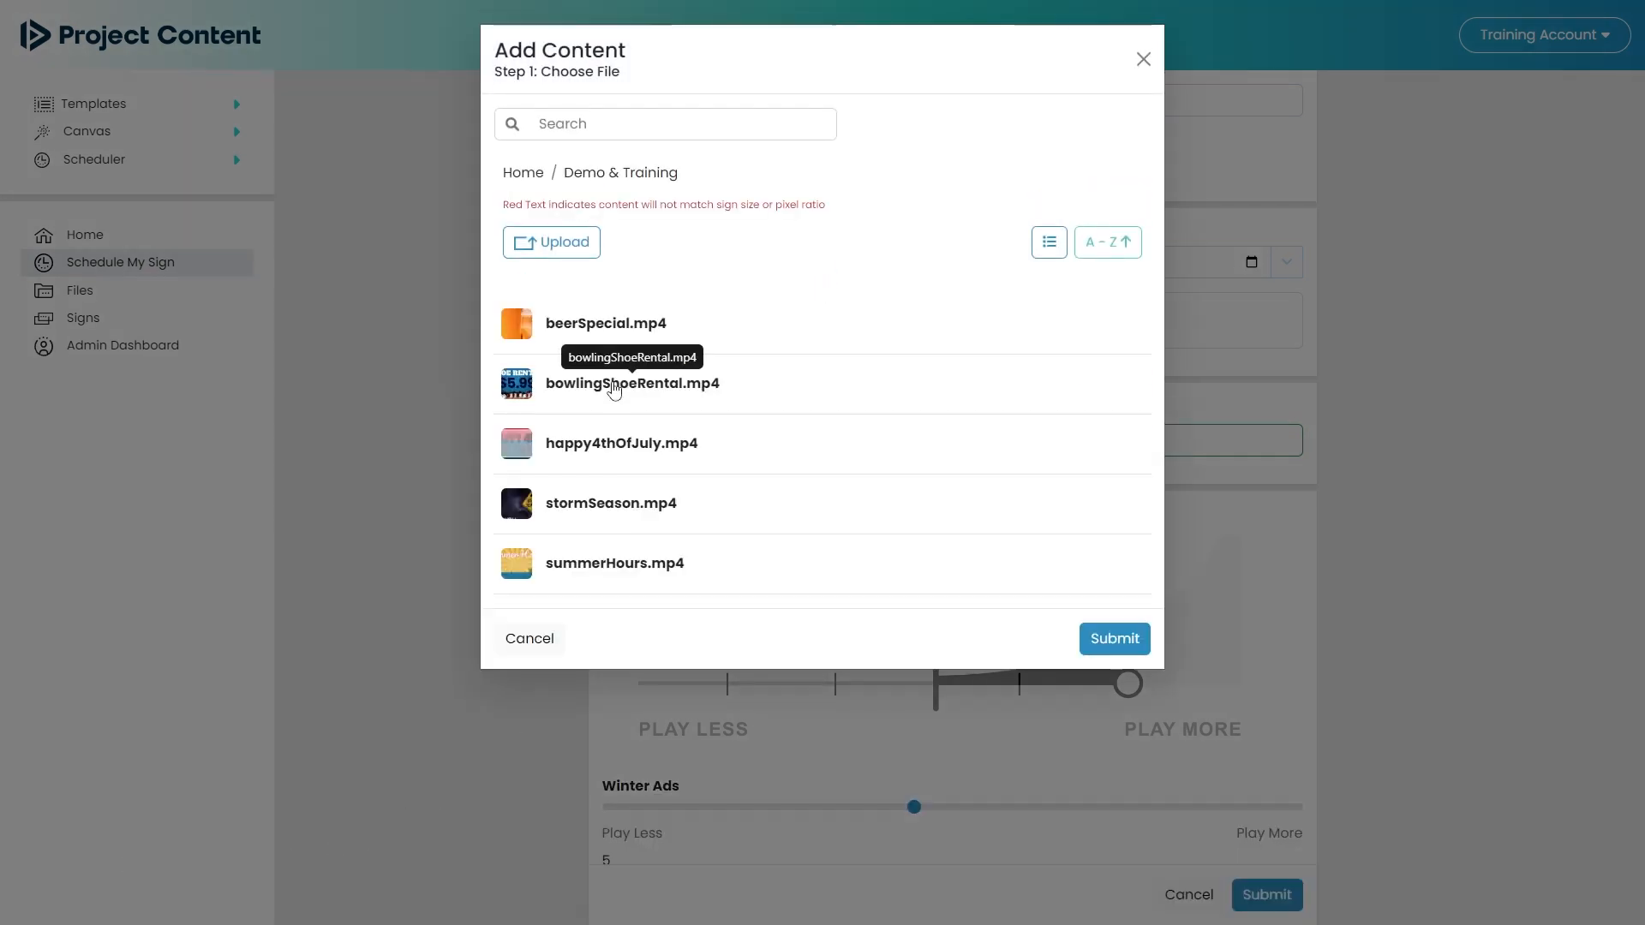
click(610, 390)
click(609, 324)
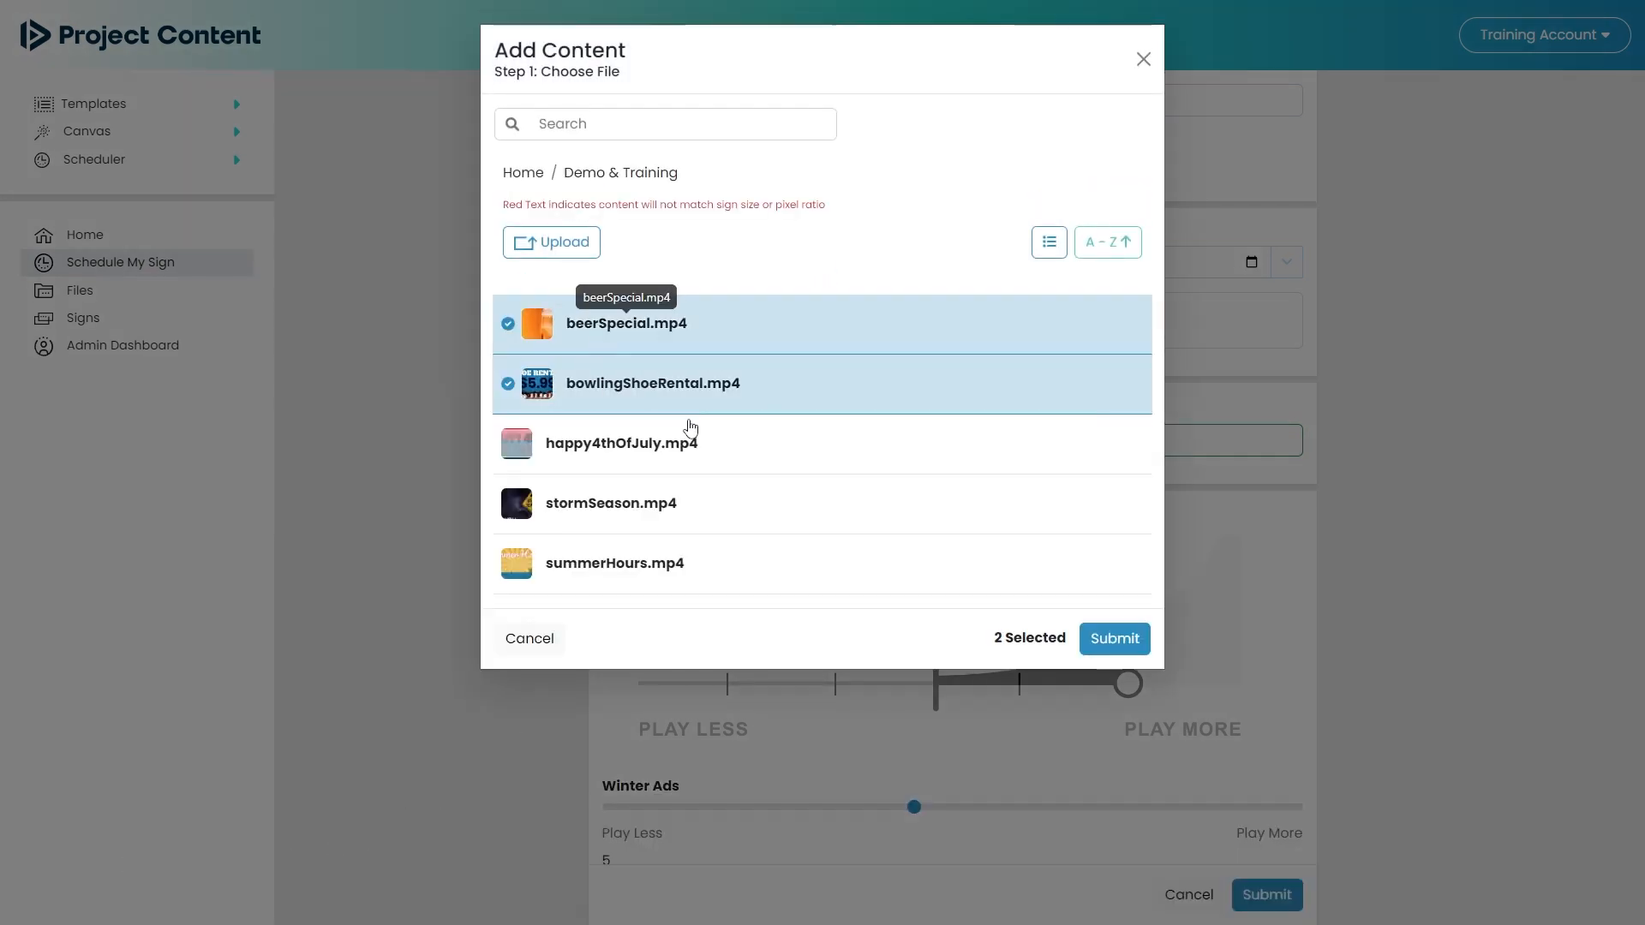
click(1116, 640)
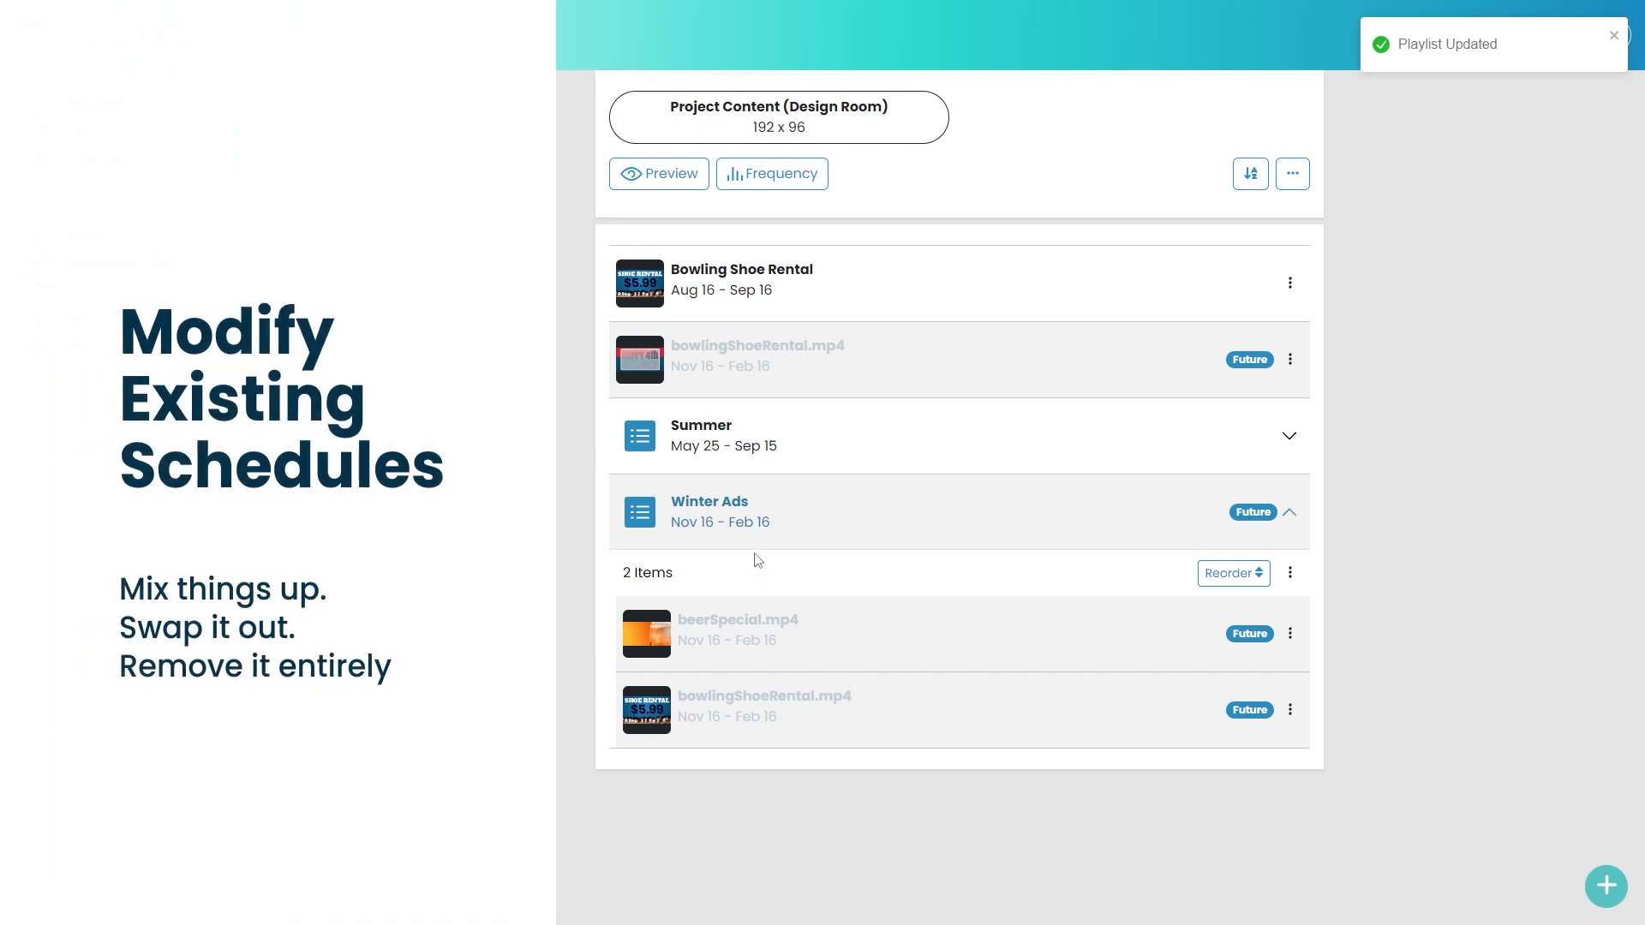
Step: In the Winter Ads playlist, swap the beerSpecial.mp4 card's content for stormSeason.mp4 from Demo & Training and save the card
click(705, 506)
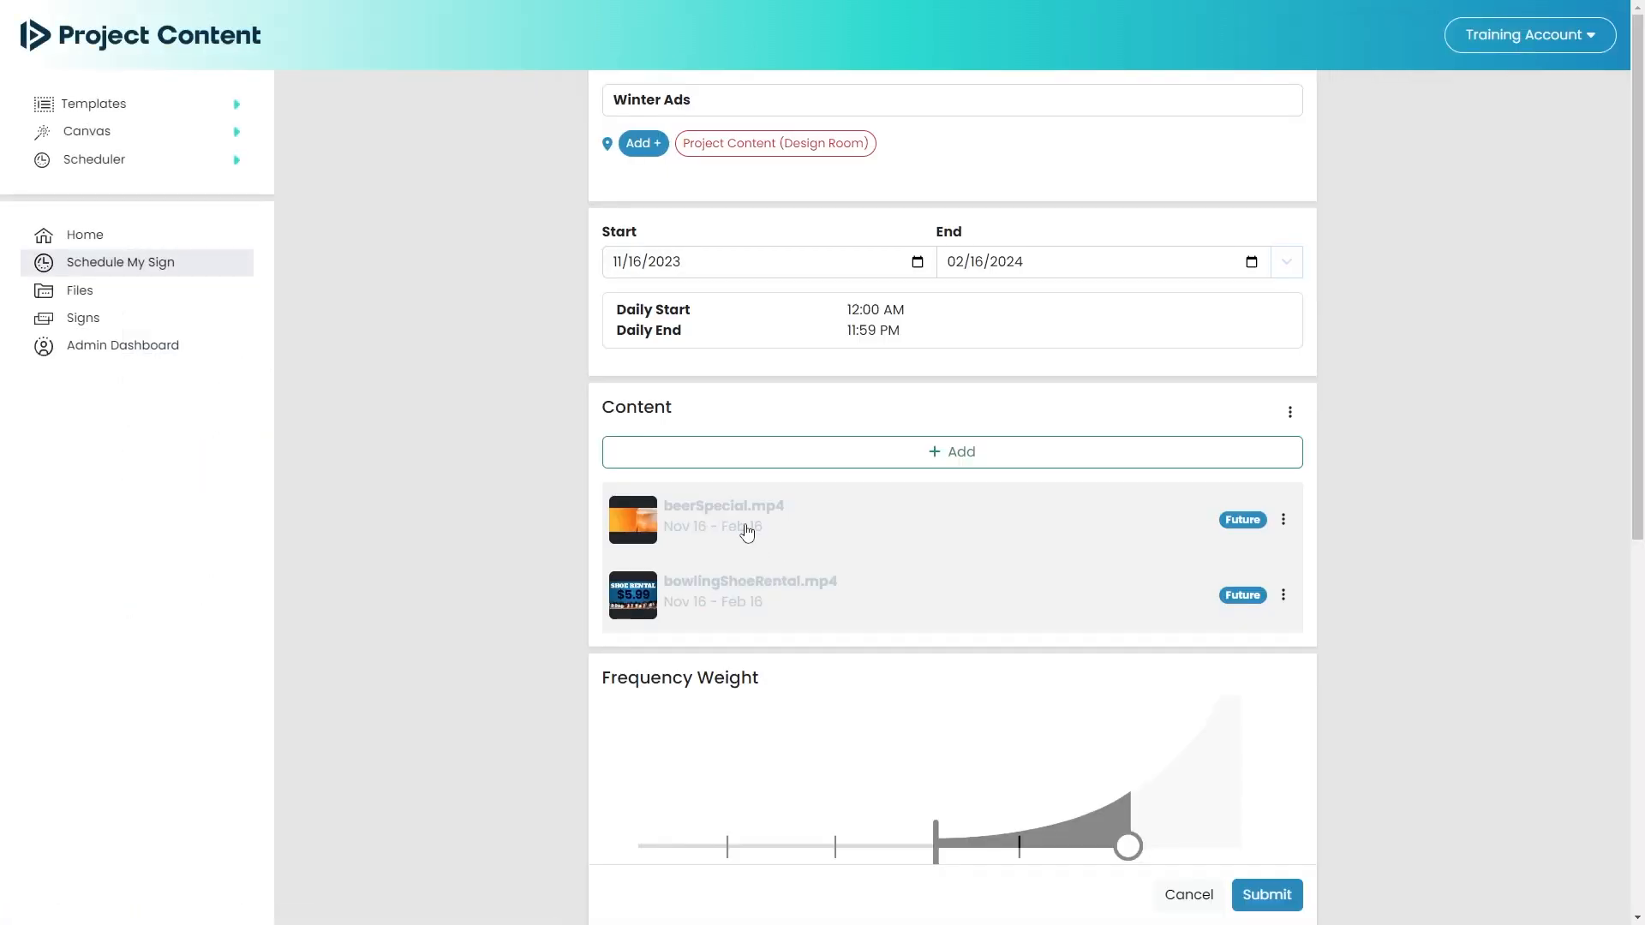
click(743, 528)
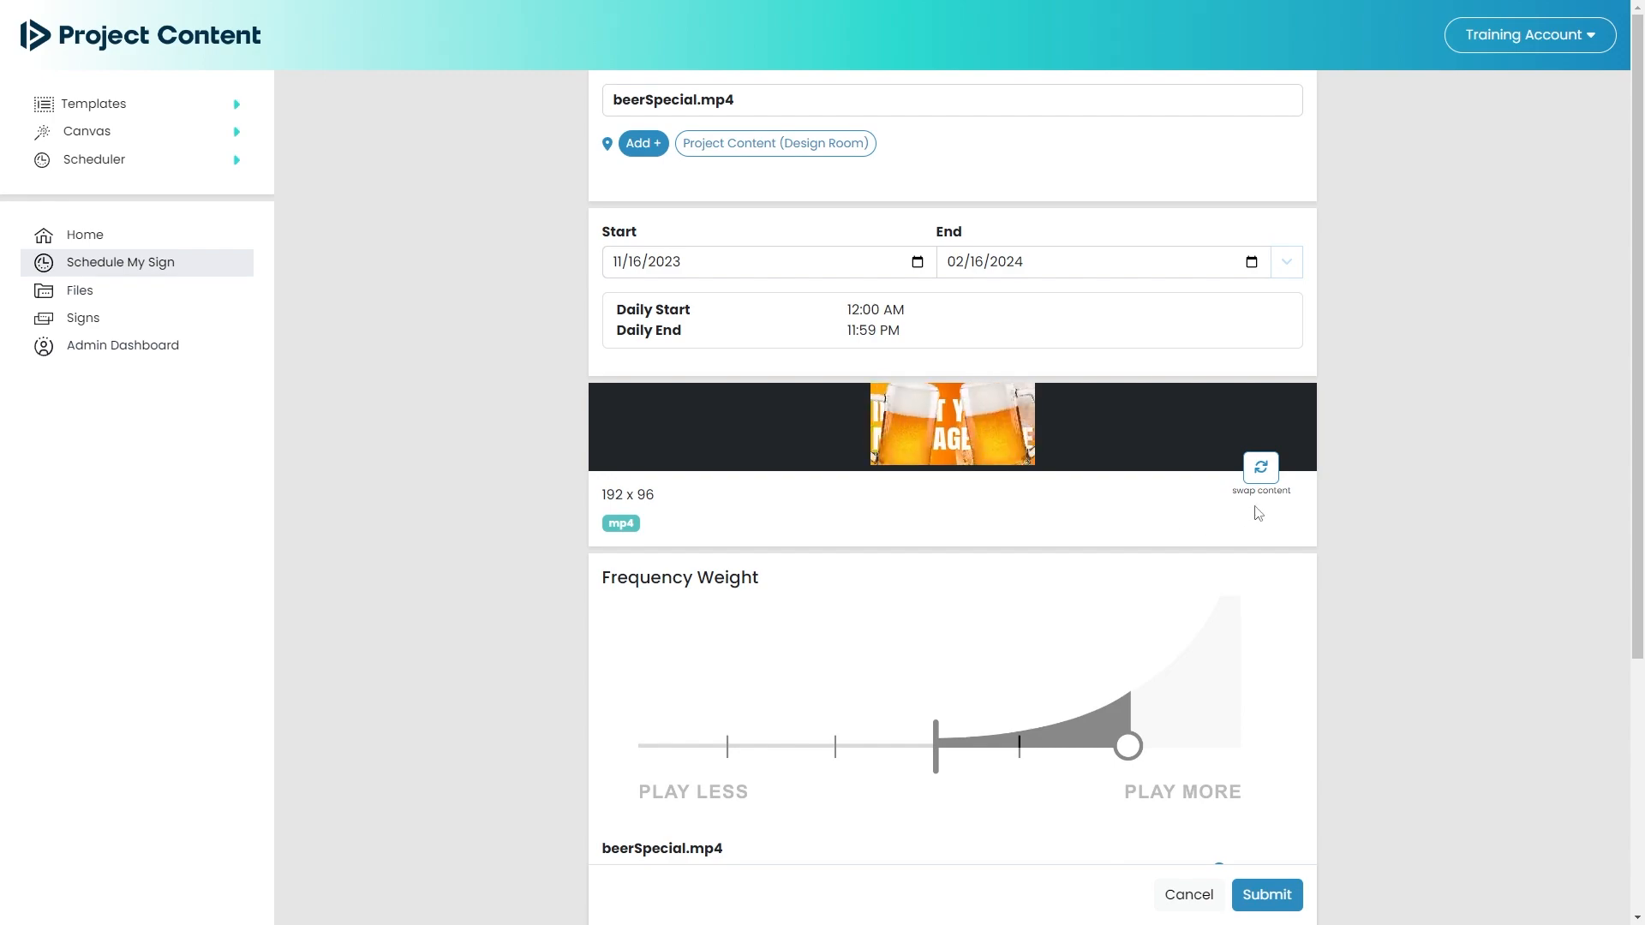
click(1265, 479)
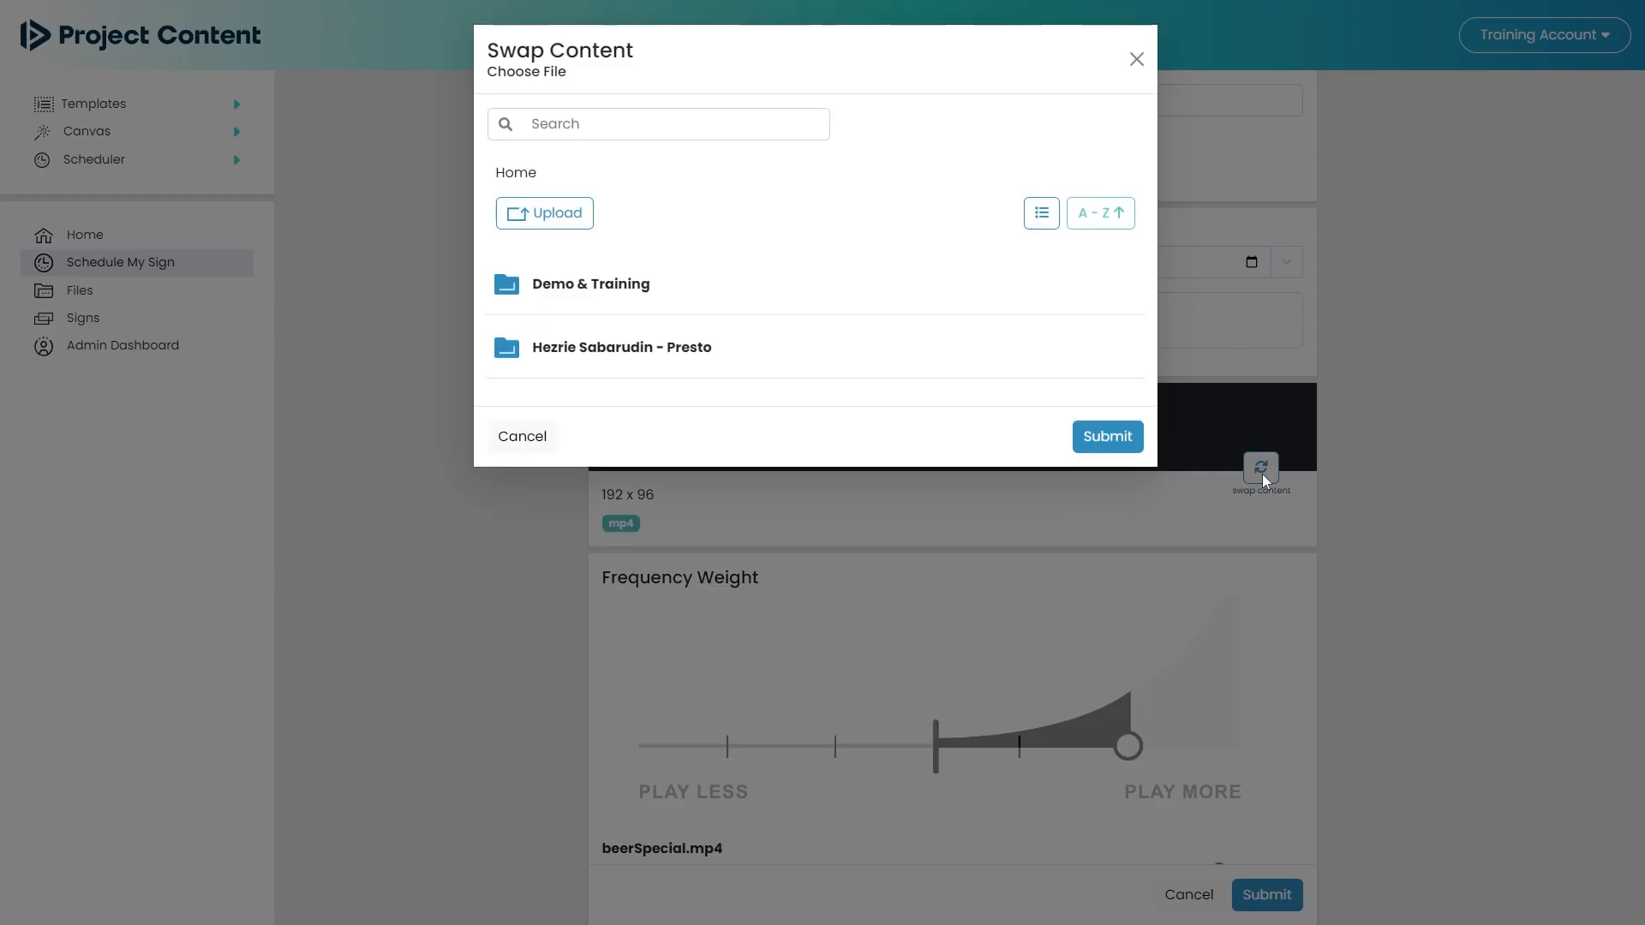
click(573, 295)
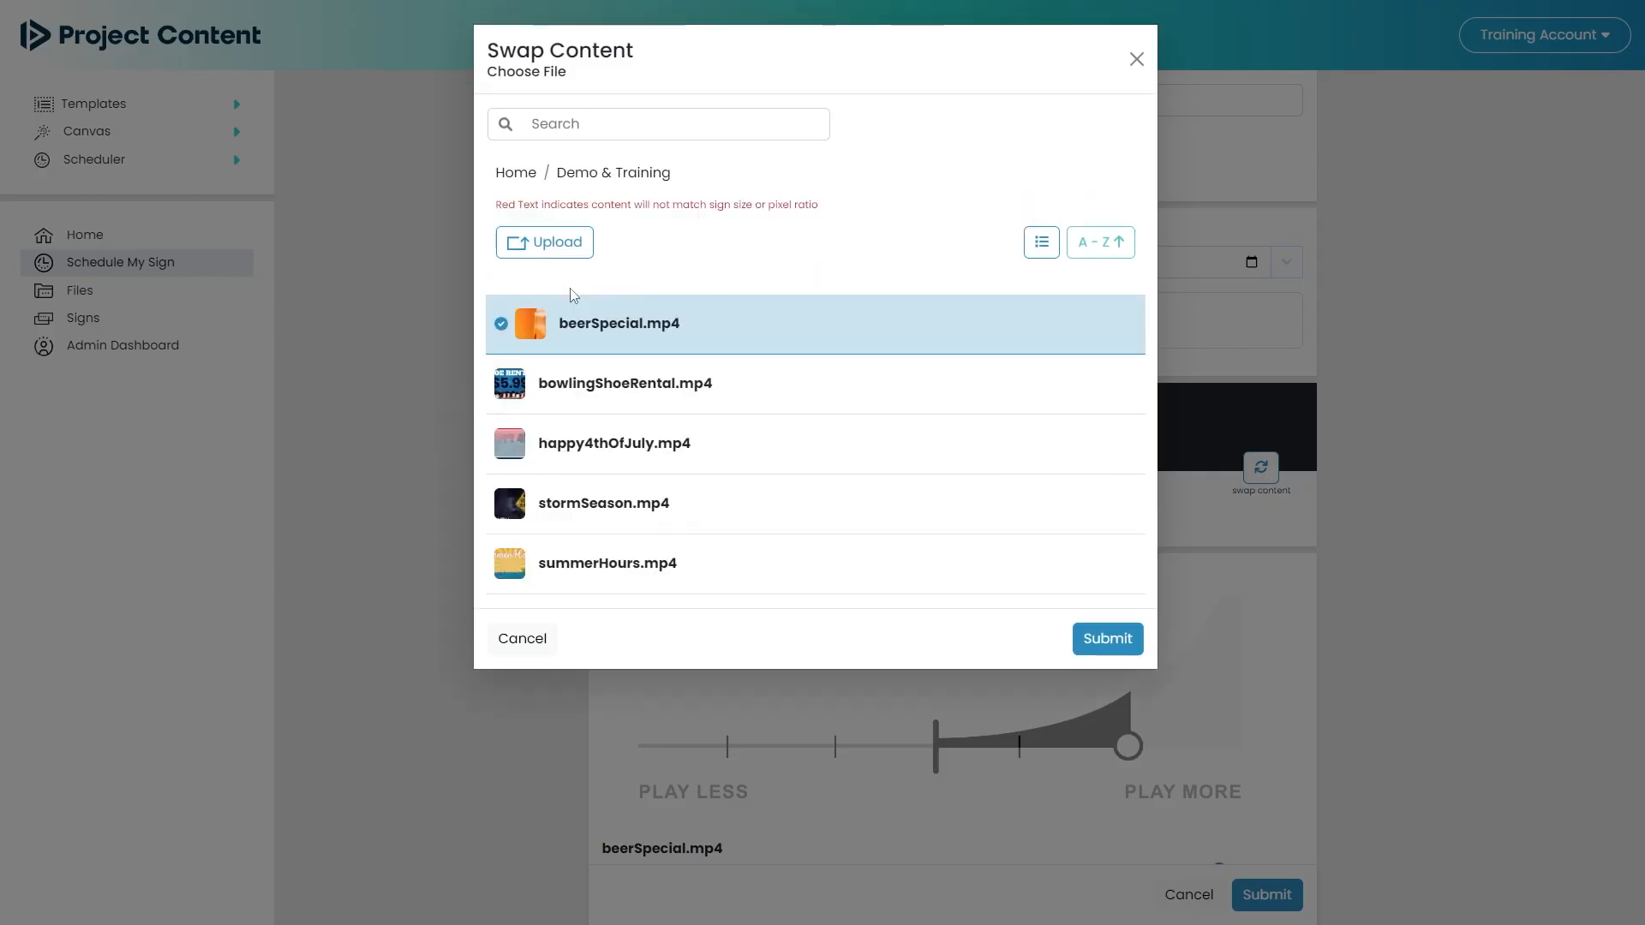
click(604, 505)
click(1097, 639)
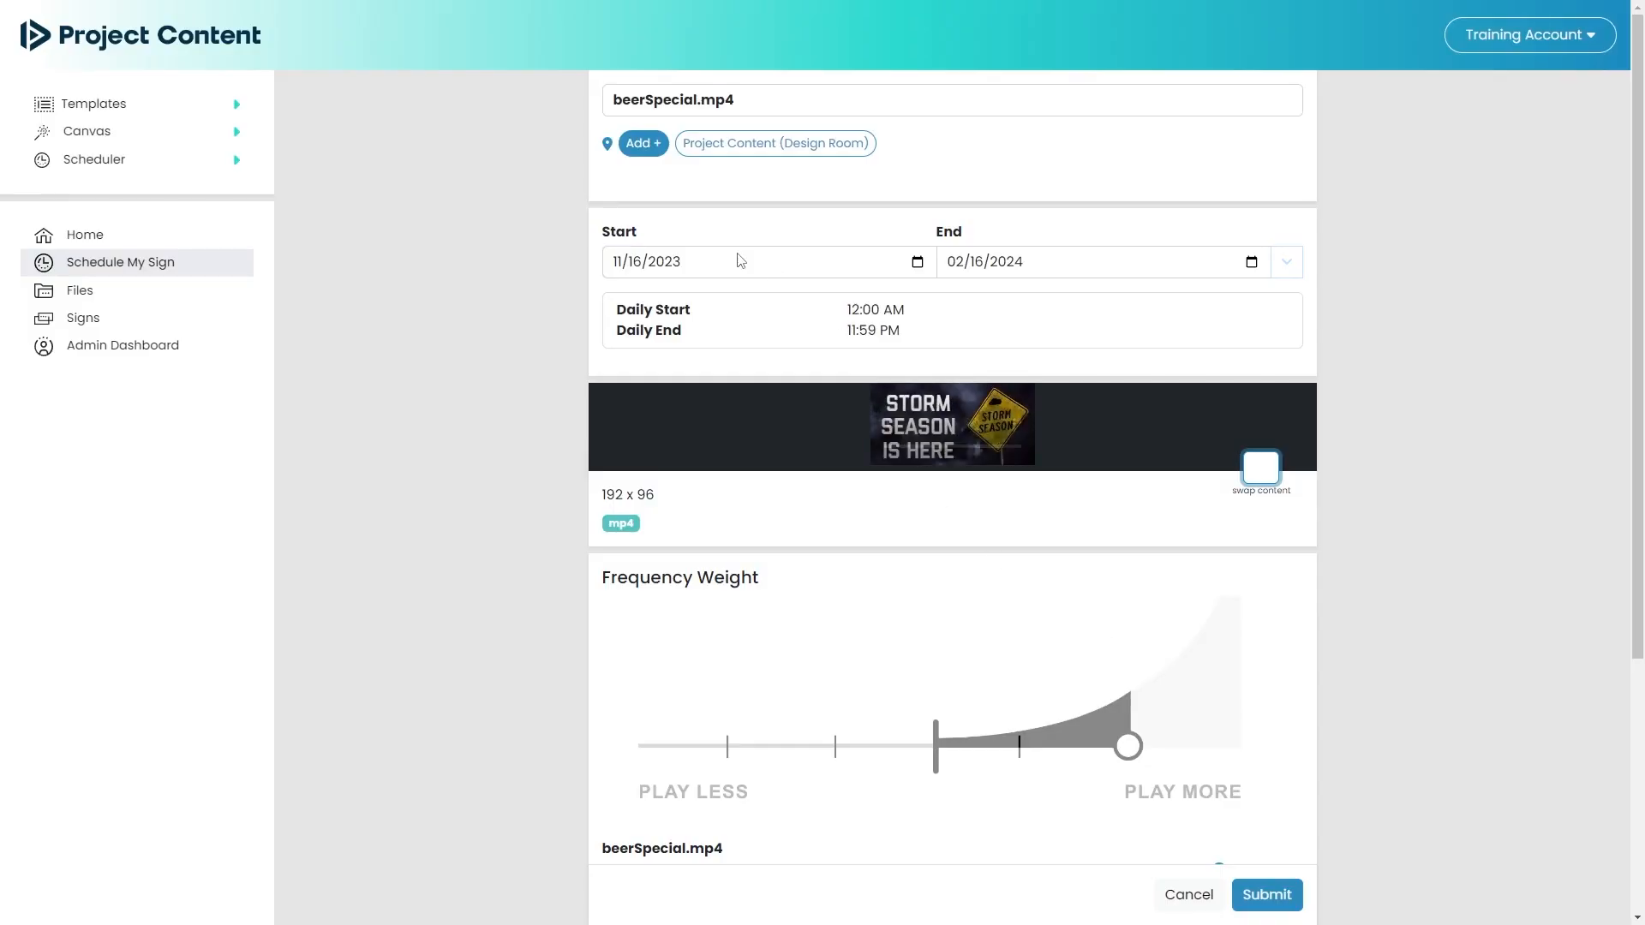
click(1278, 902)
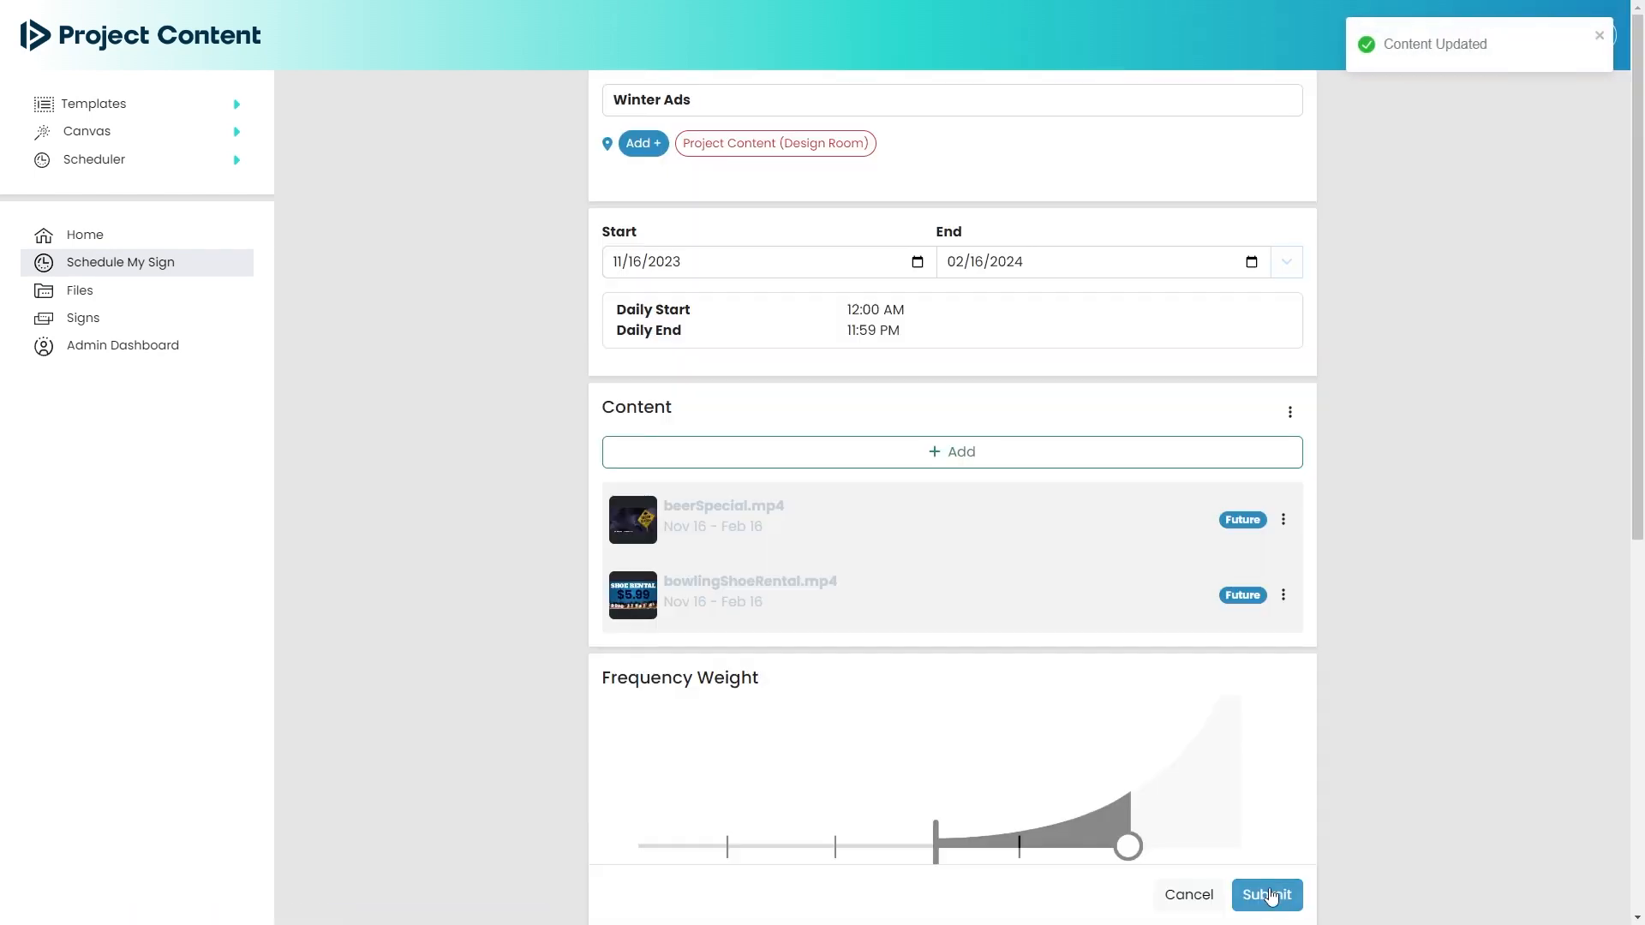
Step: Add the sign Project Content (Extra Demo Sign) to the Winter Ads playlist with linking enabled
click(648, 144)
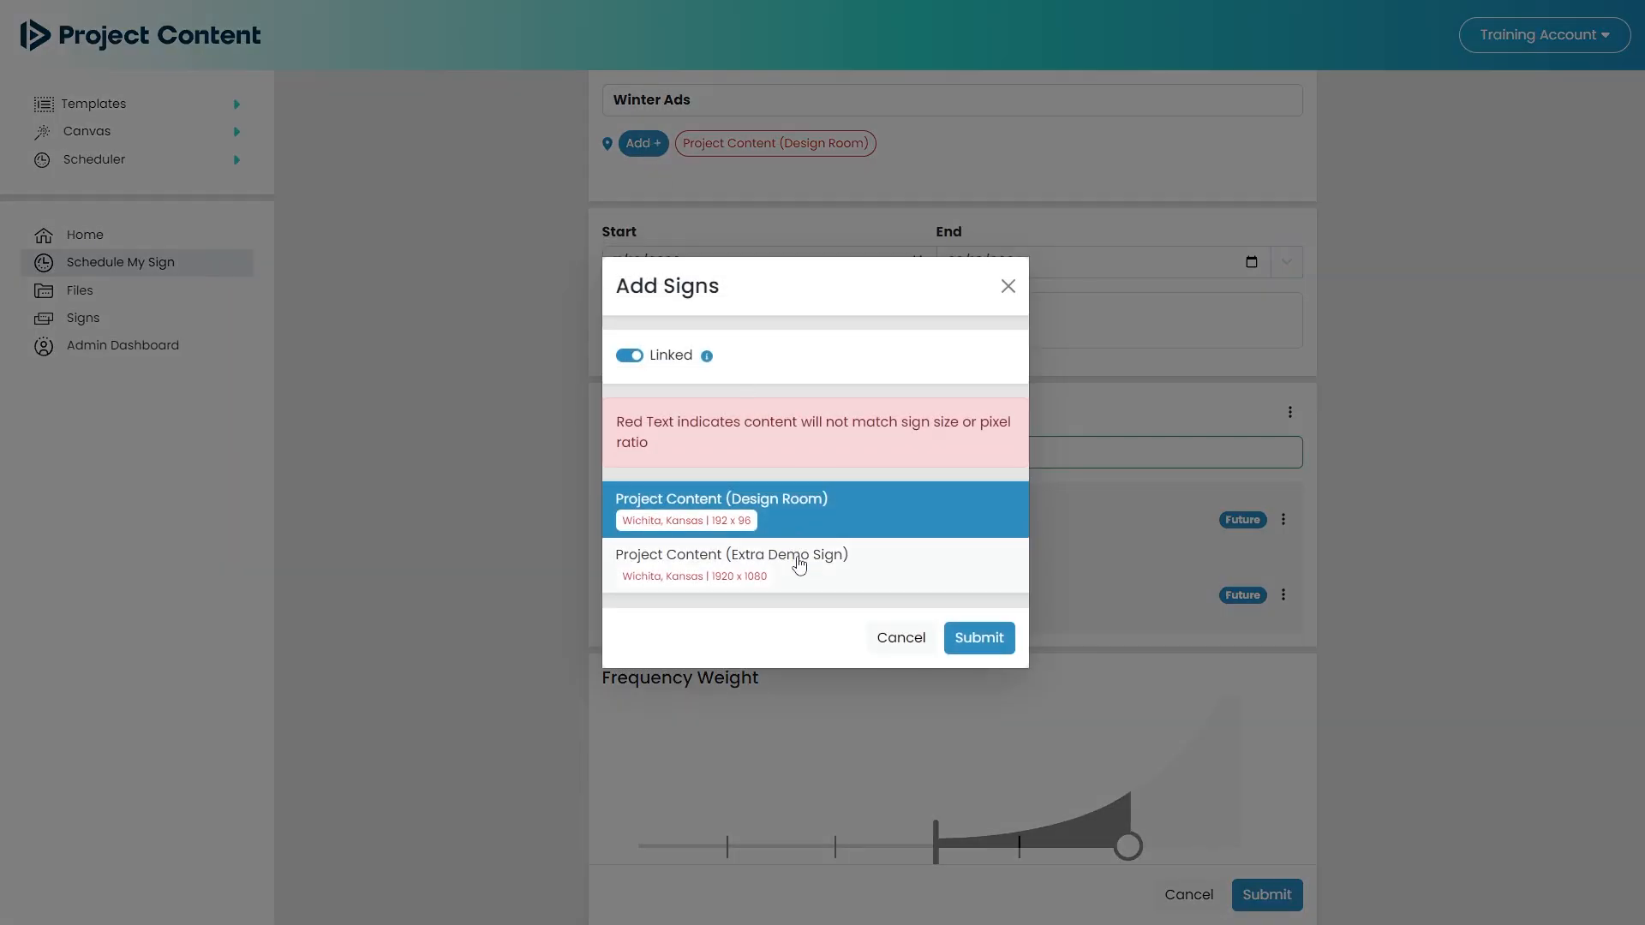
click(709, 358)
click(839, 572)
click(972, 638)
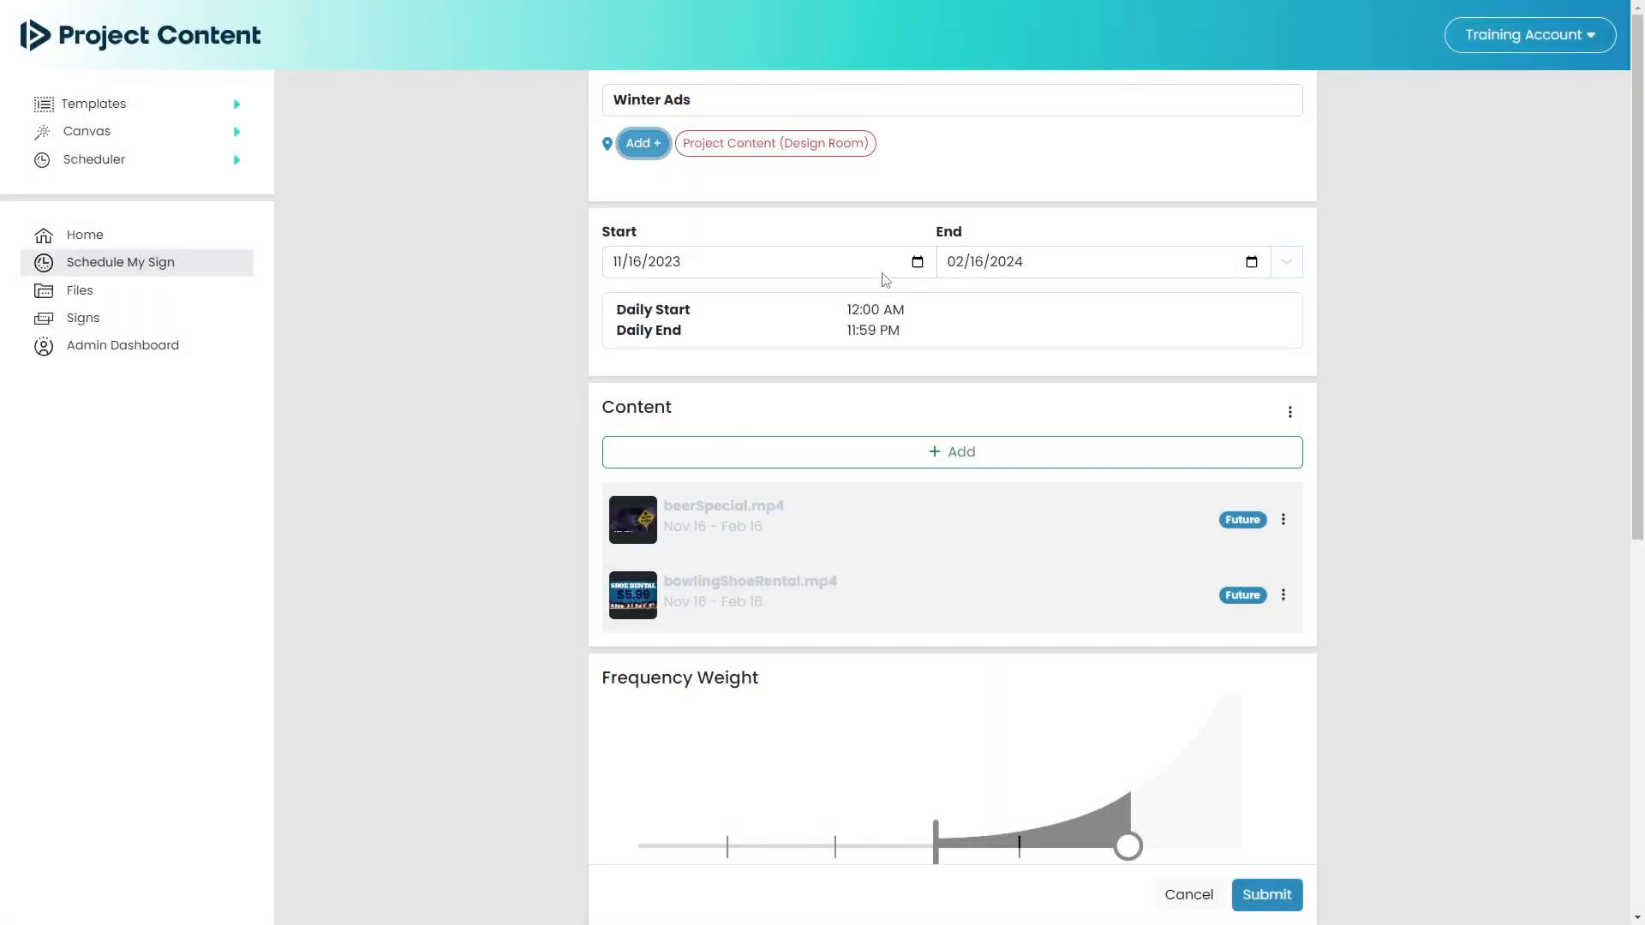
Step: Set the Winter Ads playlist's start date to 11/18/2023
click(638, 263)
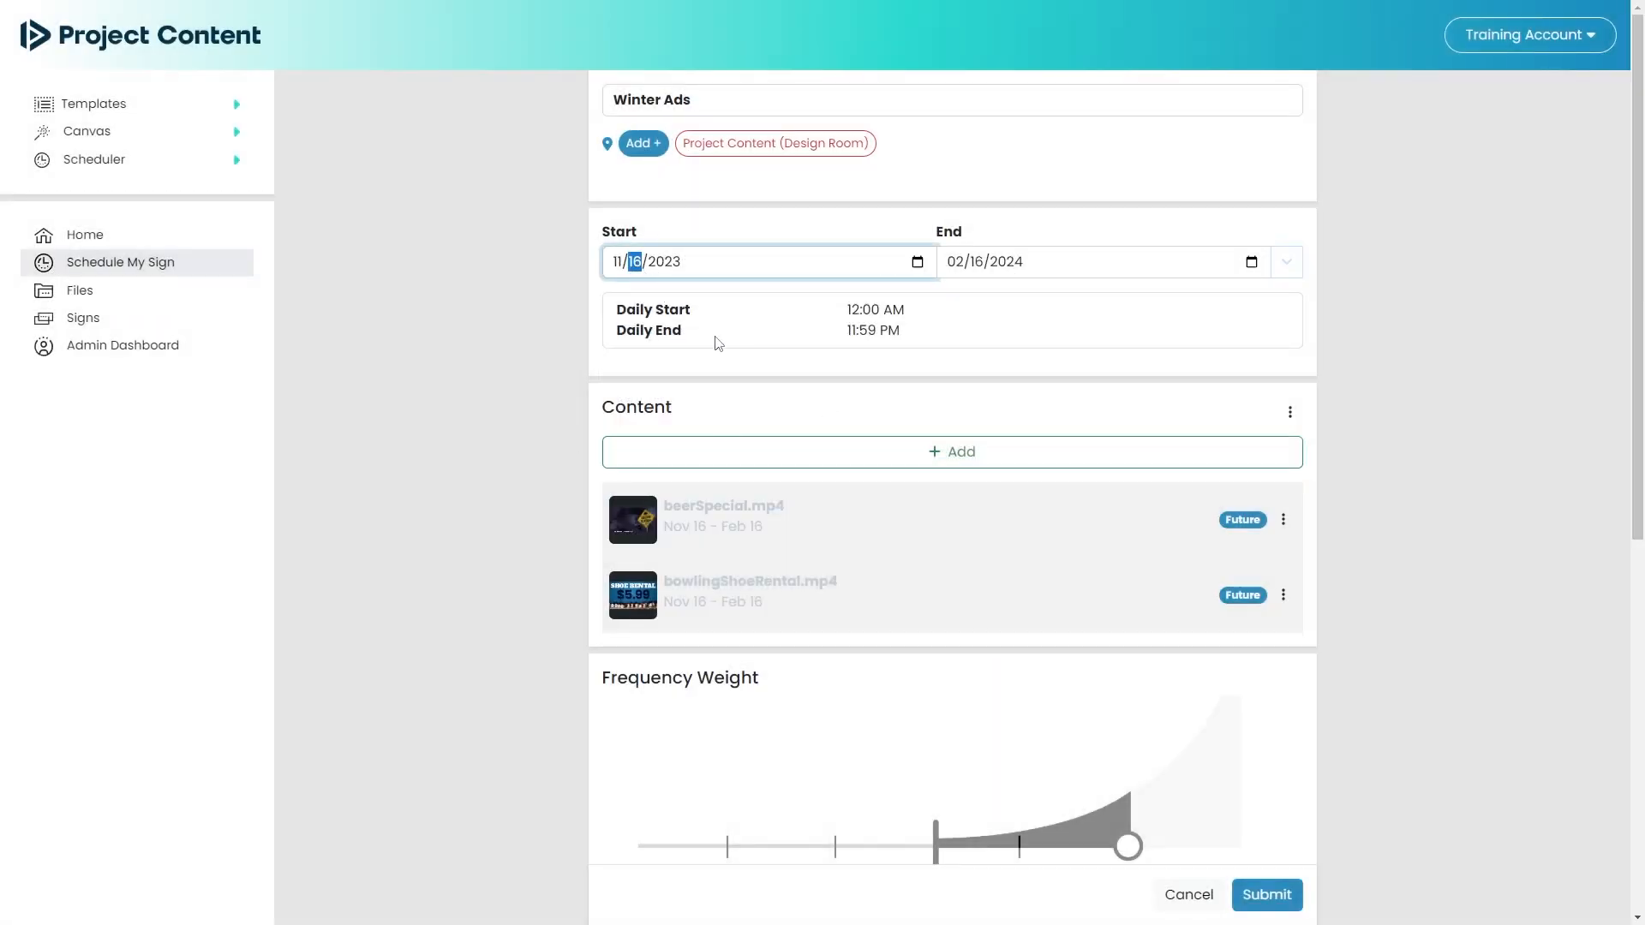
key(Up)
key(Up)
Step: Add happy4thOfJuly.mp4 as new content to the Winter Ads playlist
click(880, 451)
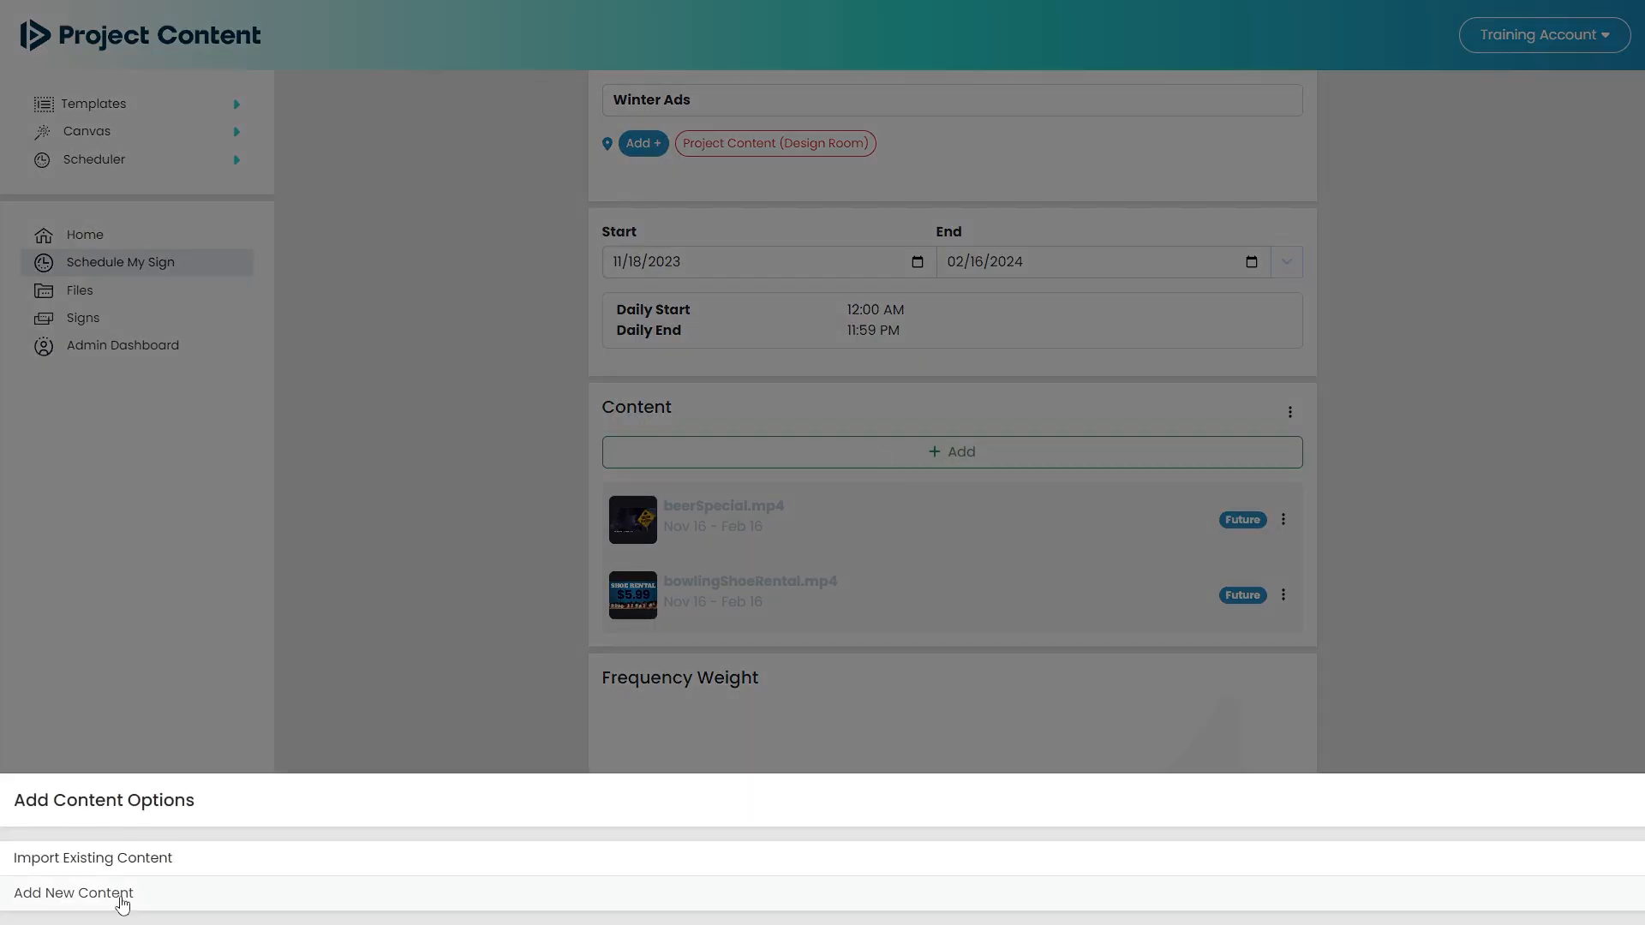
click(122, 903)
click(558, 280)
click(660, 440)
click(1113, 639)
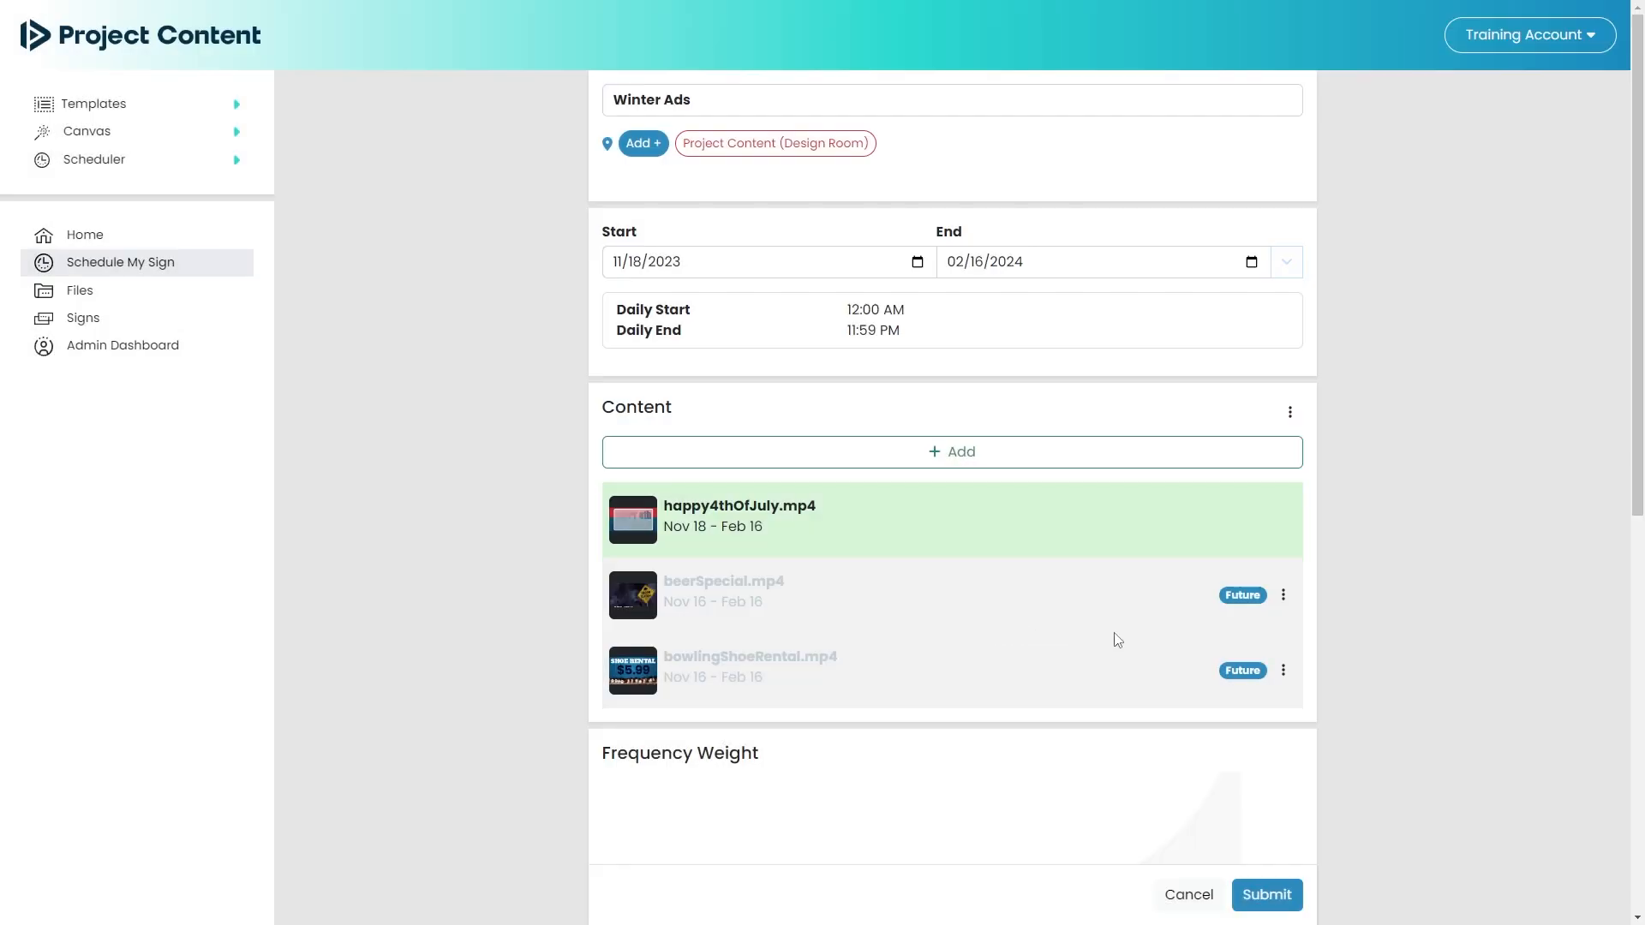
Step: Advance the Winter Ads playlist's start date by a few days
click(635, 262)
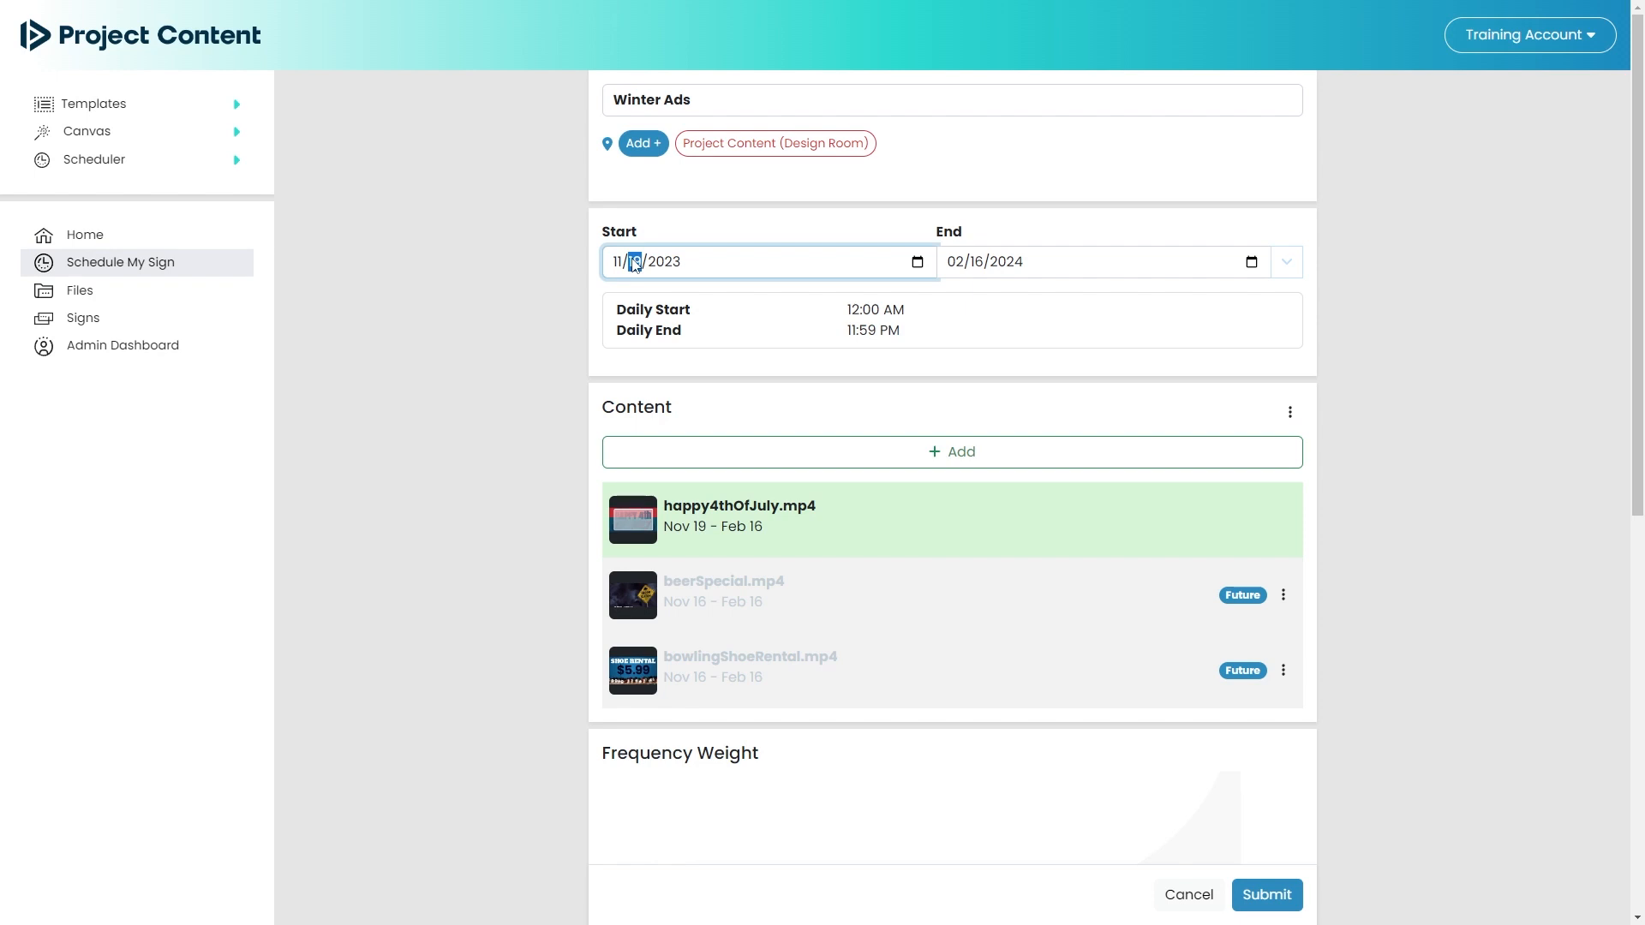
key(Up)
key(Up)
key(Up)
key(Up)
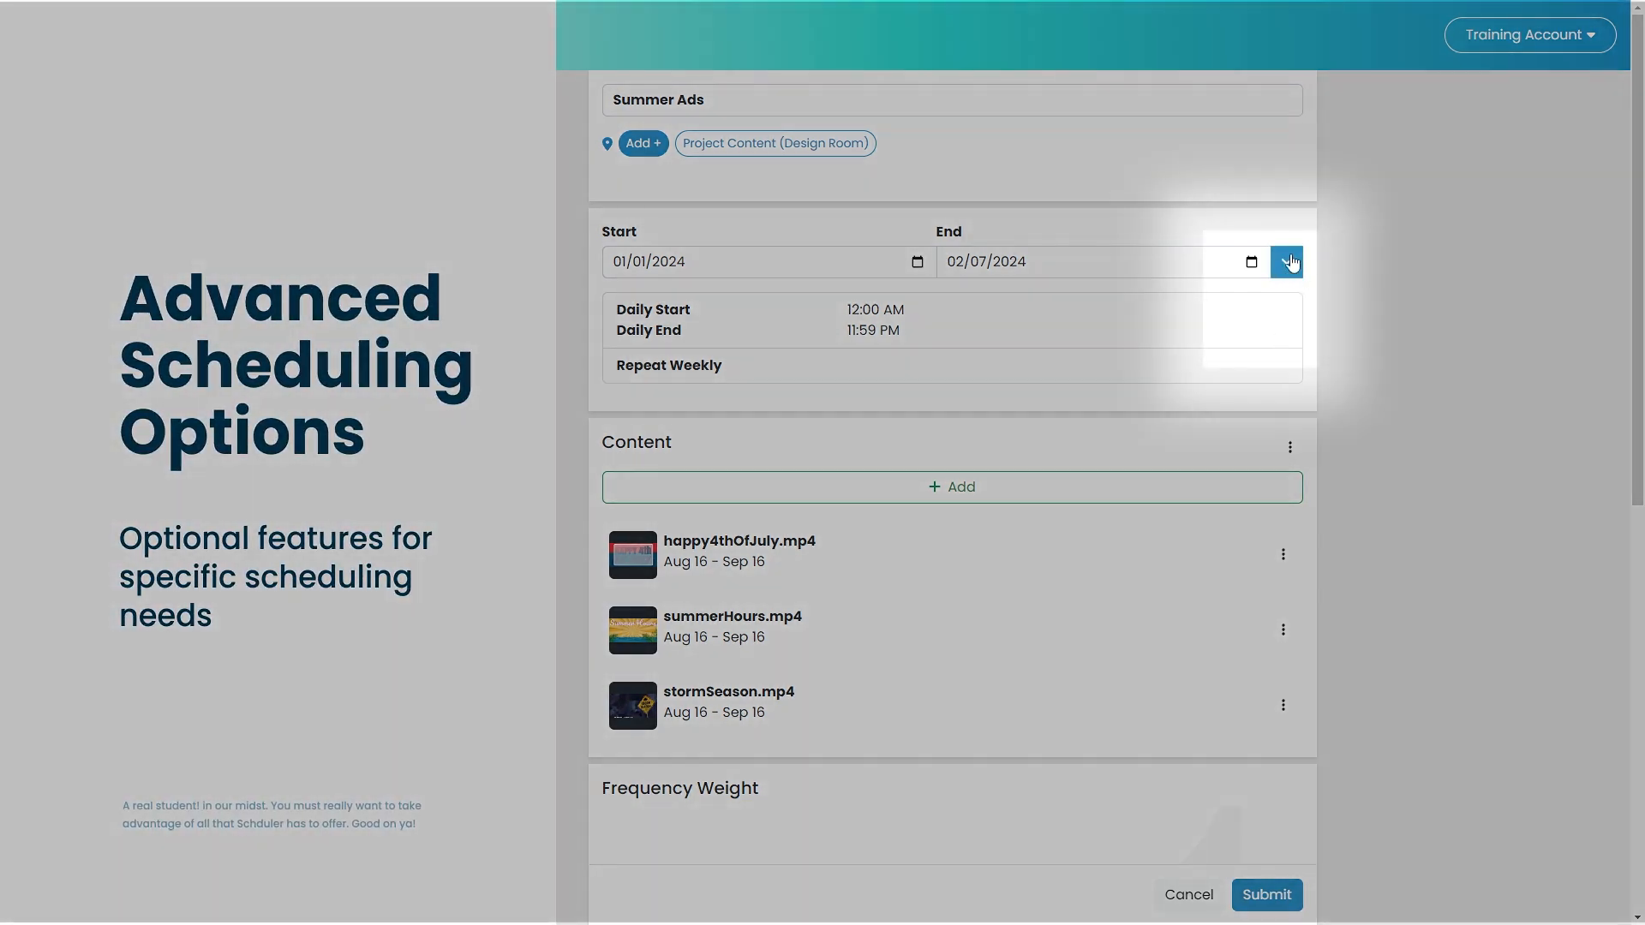
Step: In the Summer Ads advanced schedule, set the daily play time from 06:00 AM to 11:00 AM and close the schedule options
click(1286, 262)
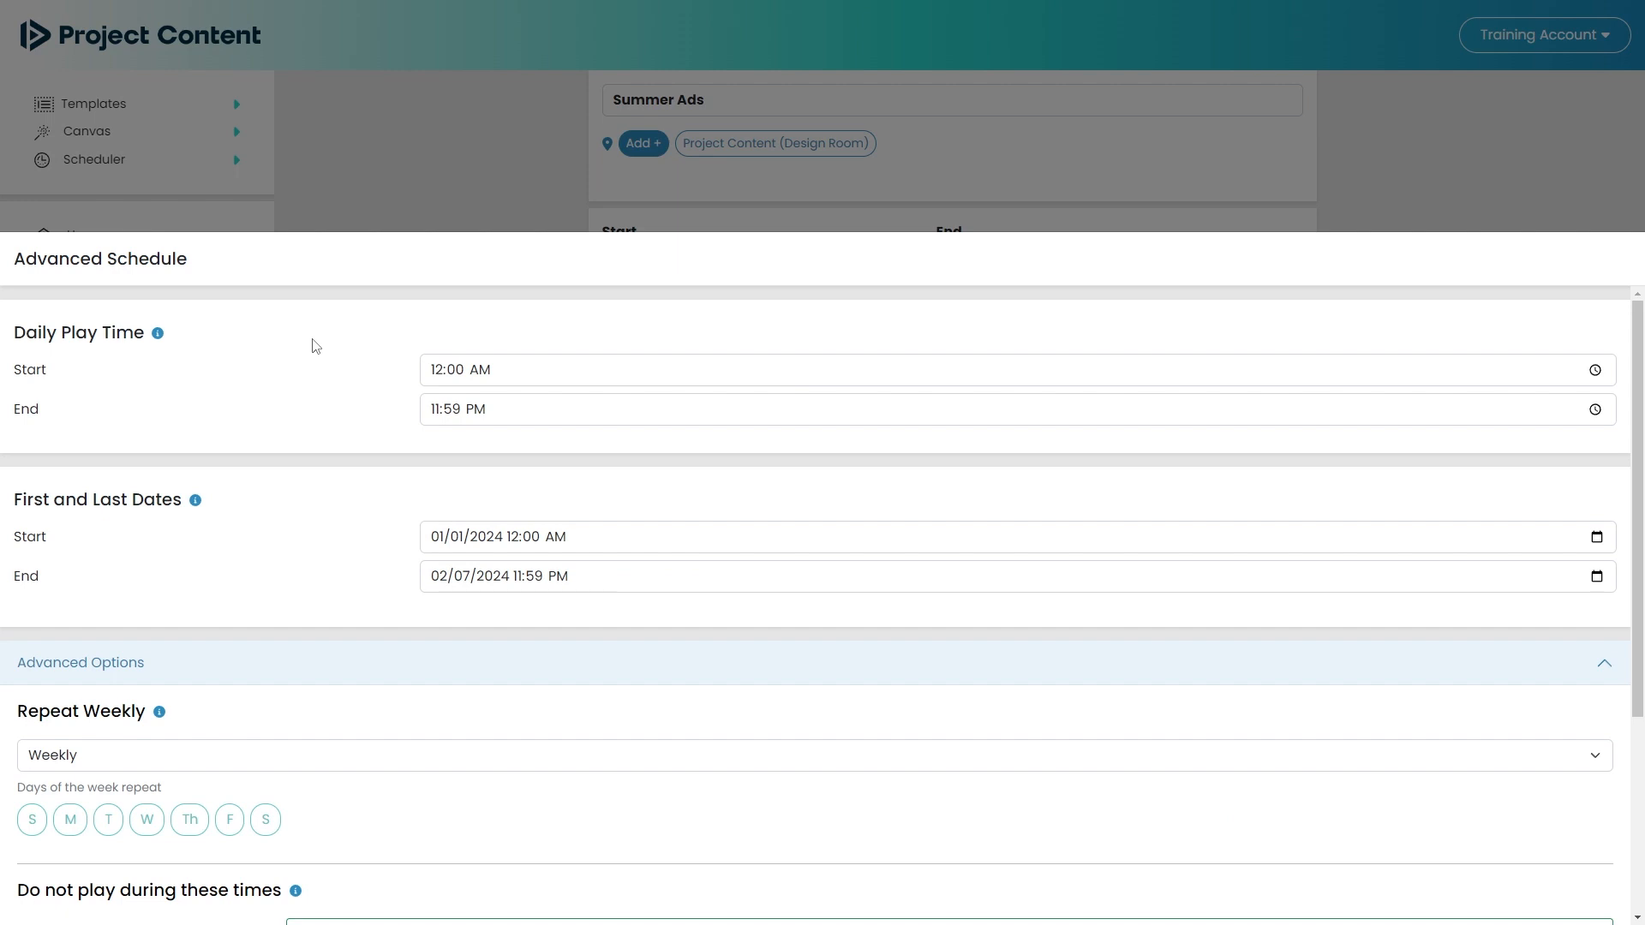
click(437, 374)
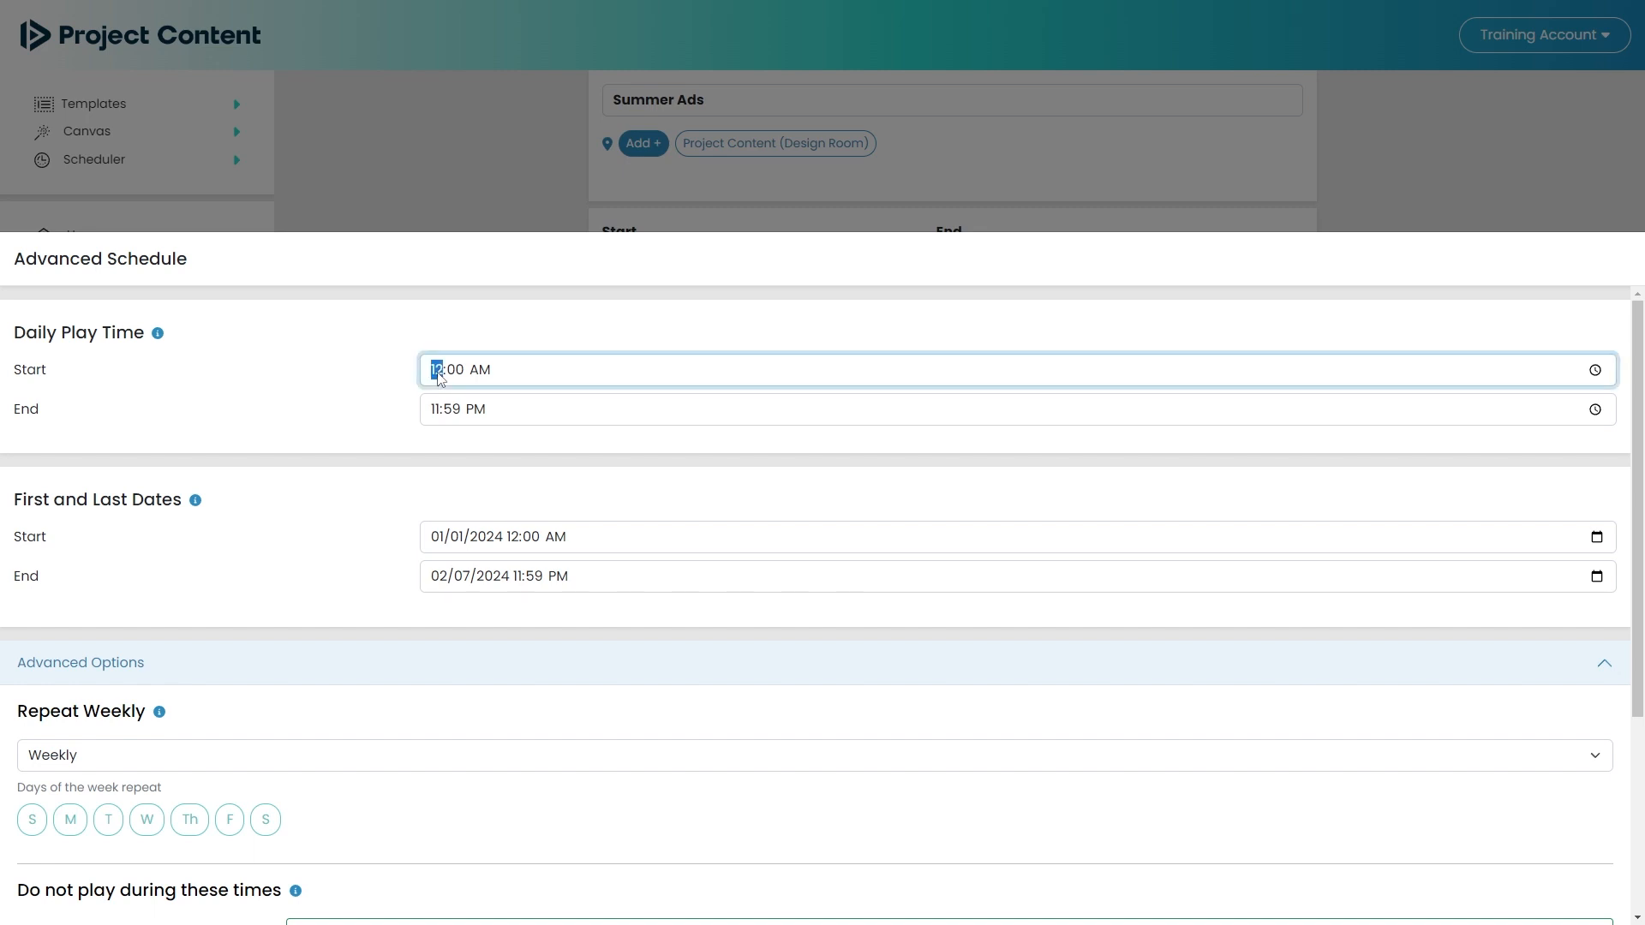
text(0600)
click(440, 413)
text(1100a)
click(365, 362)
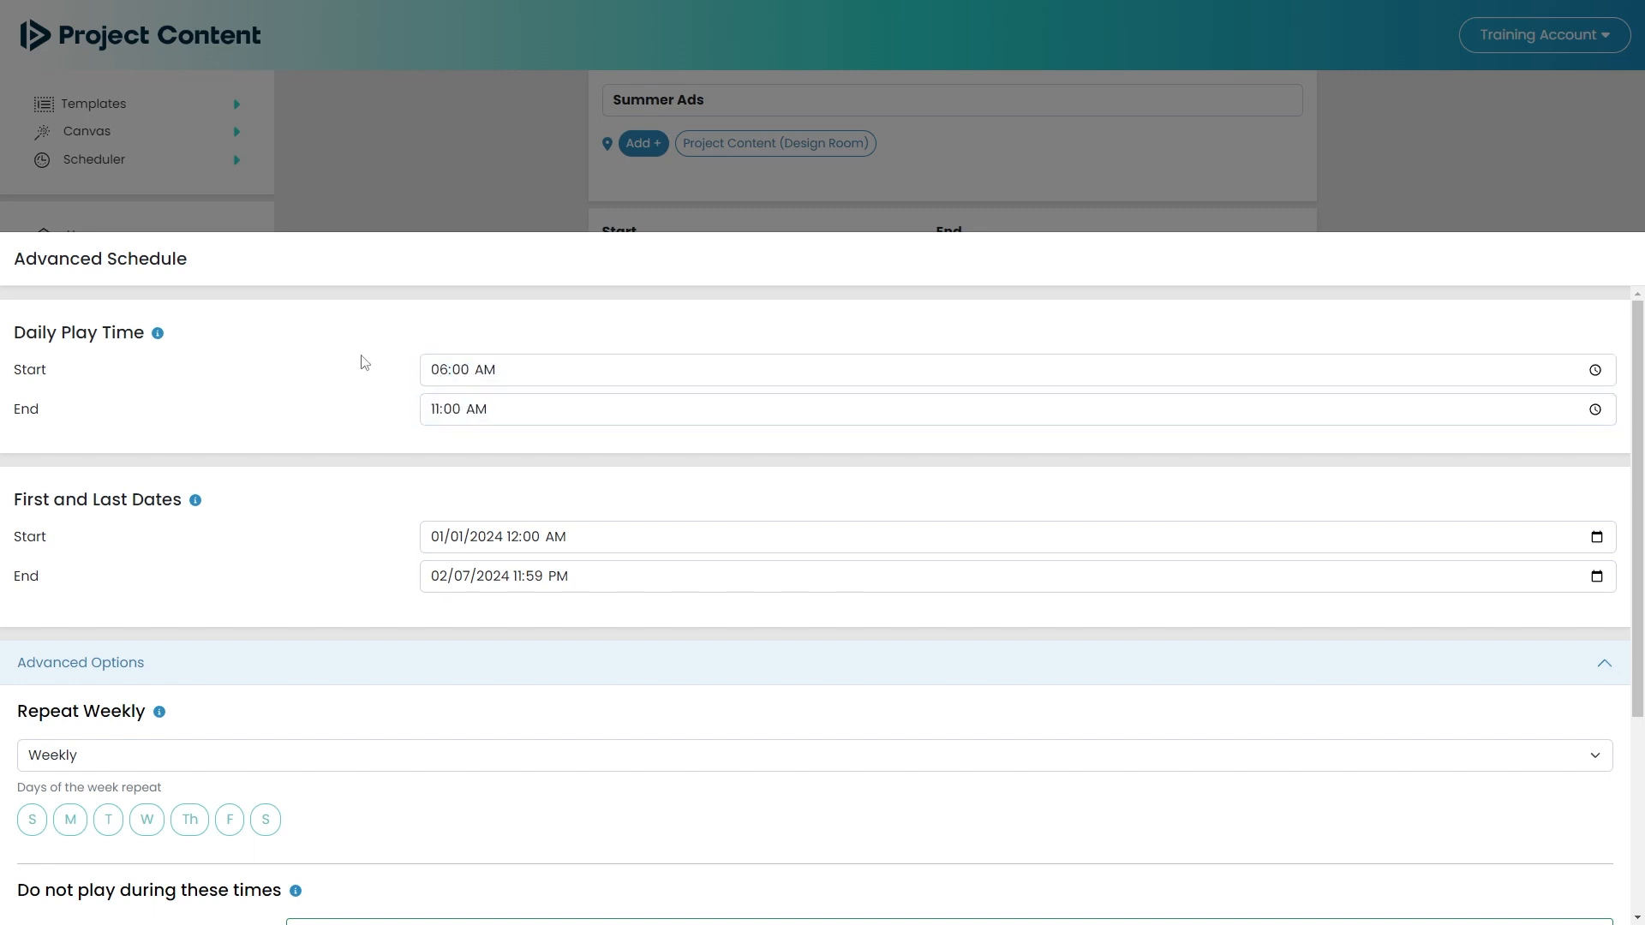
click(485, 157)
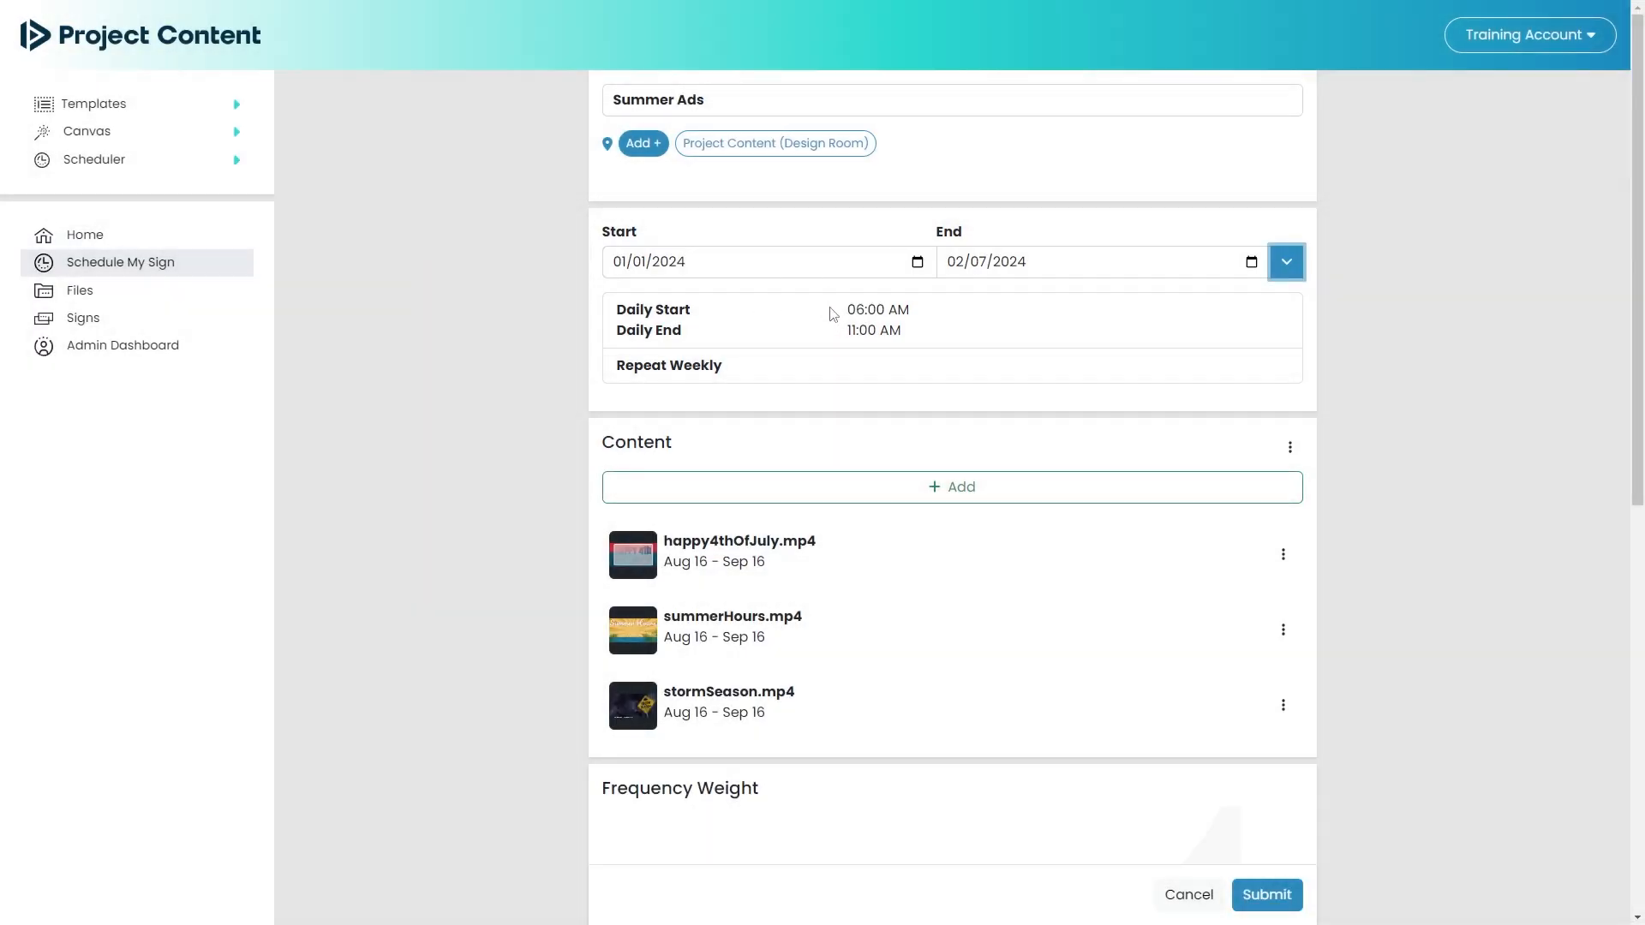
Step: Reopen the Summer Ads advanced schedule, view the Daily Play Time help, and set the repeat option to Does Not Repeat
click(830, 313)
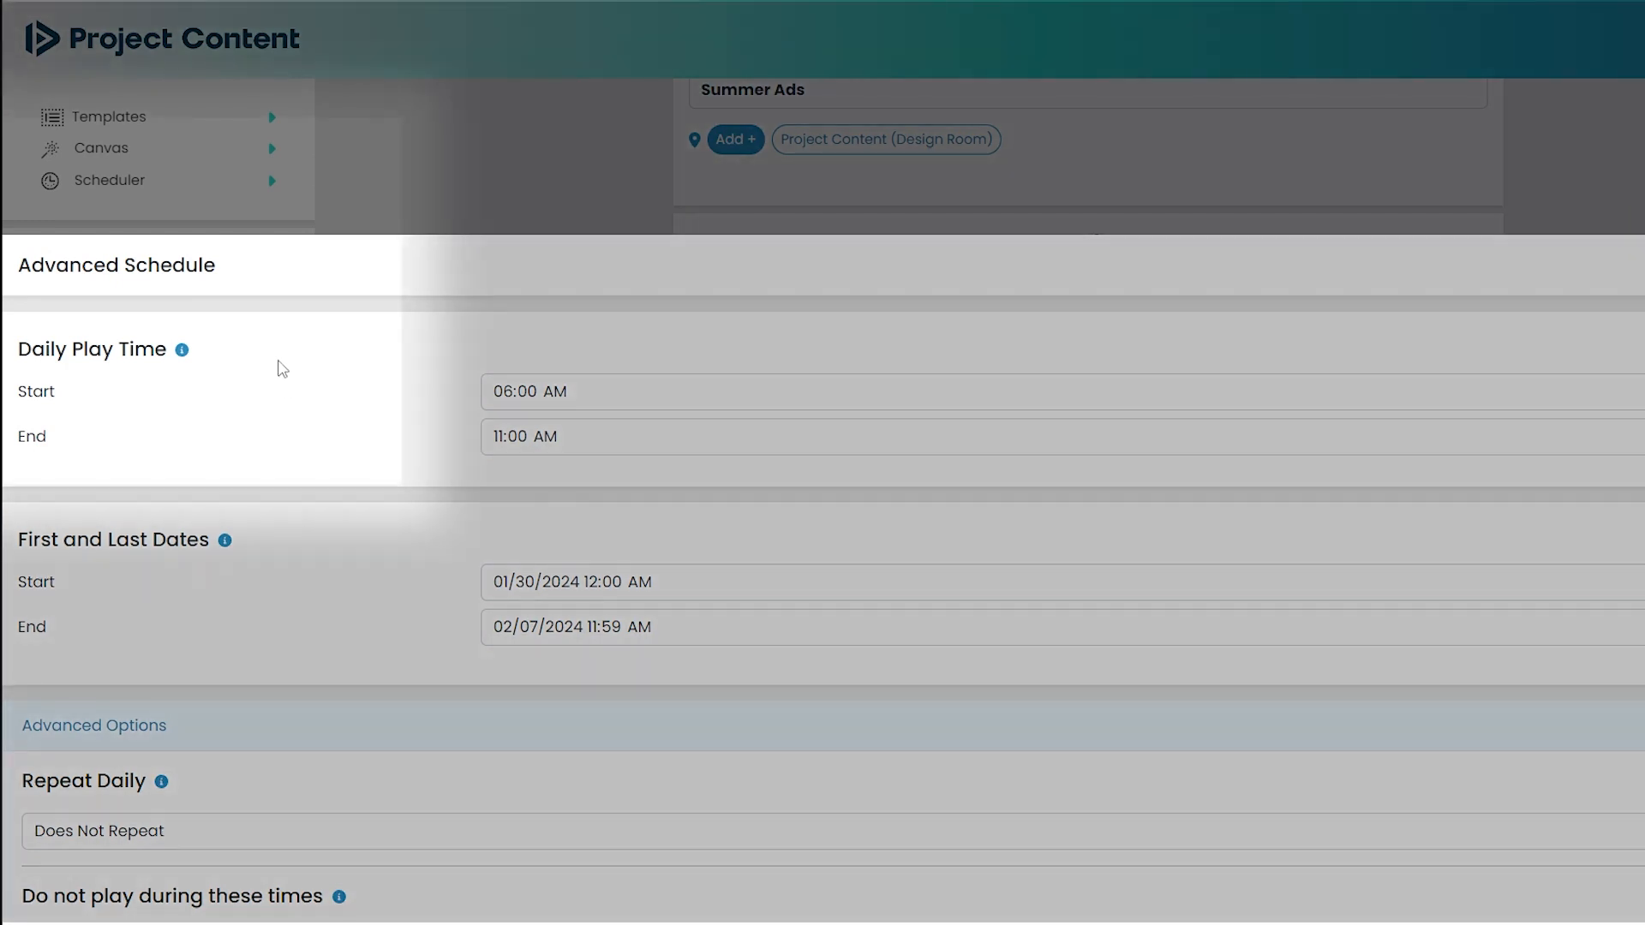
click(181, 350)
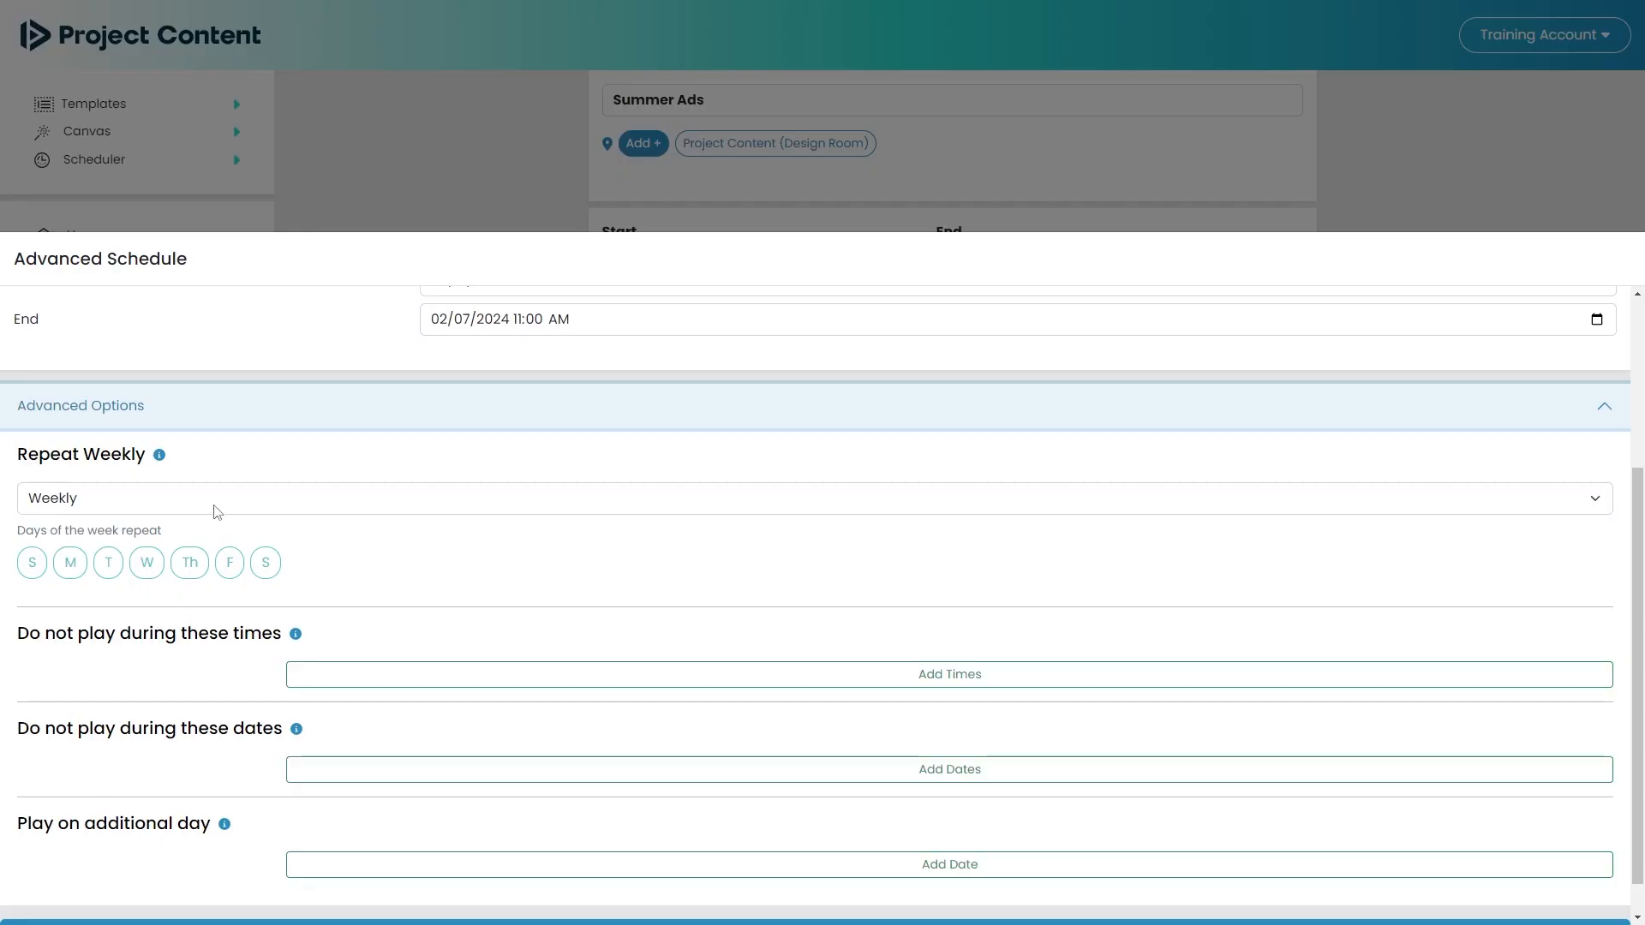
click(216, 505)
click(206, 524)
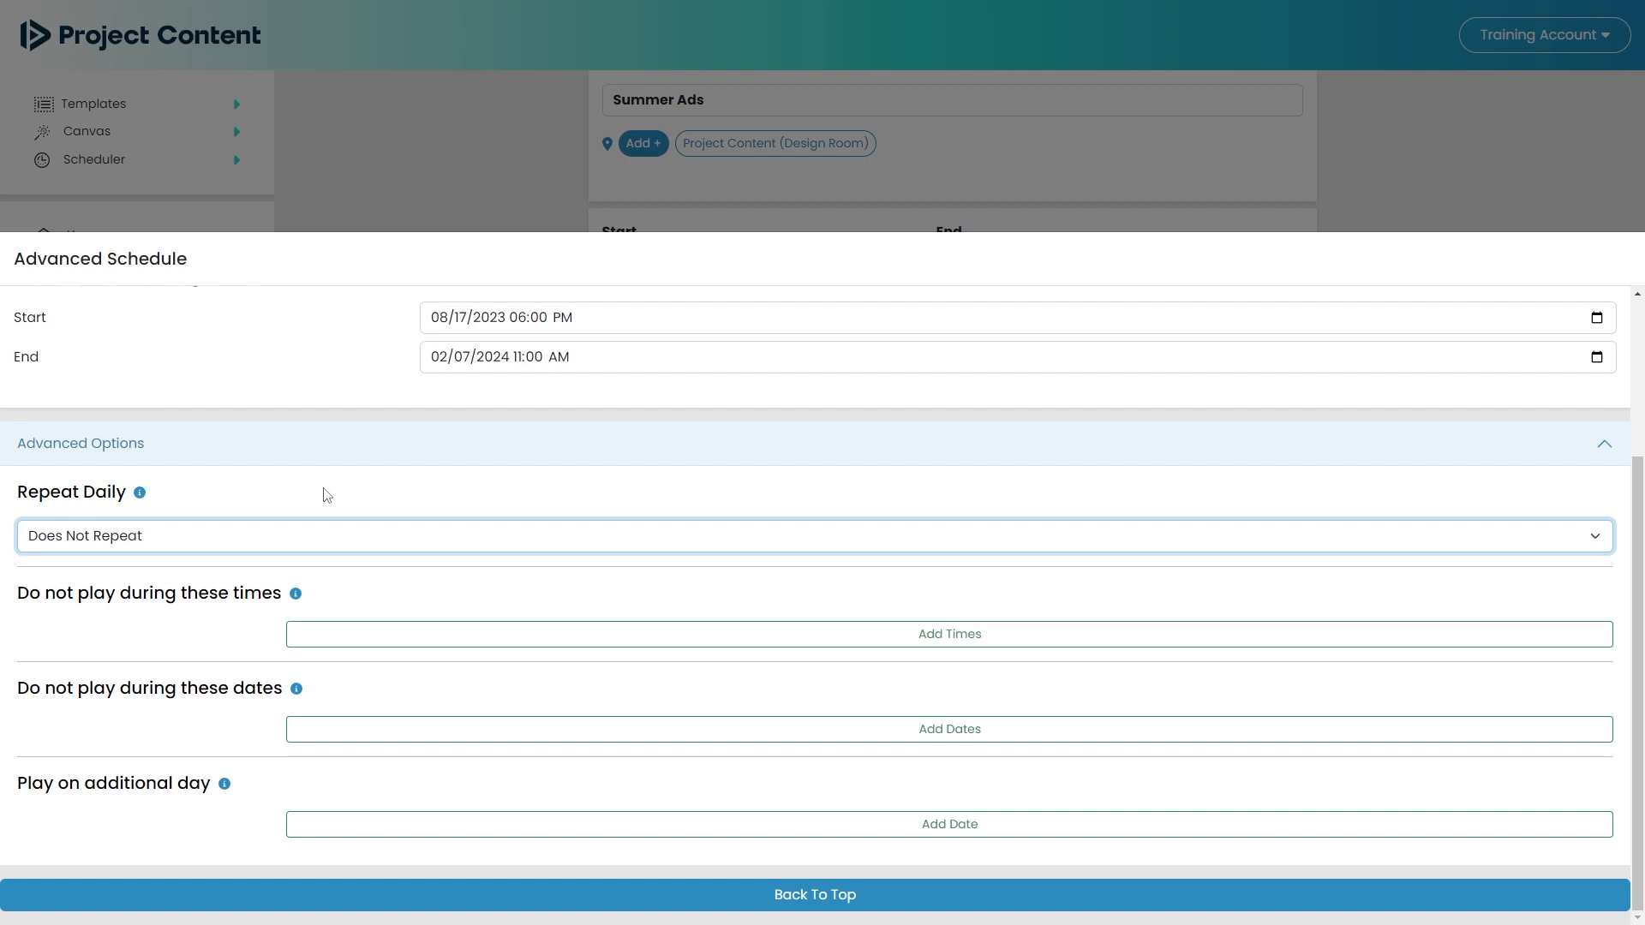
Step: Set the Summer Ads schedule to repeat Weekly on Monday and Wednesday
click(332, 540)
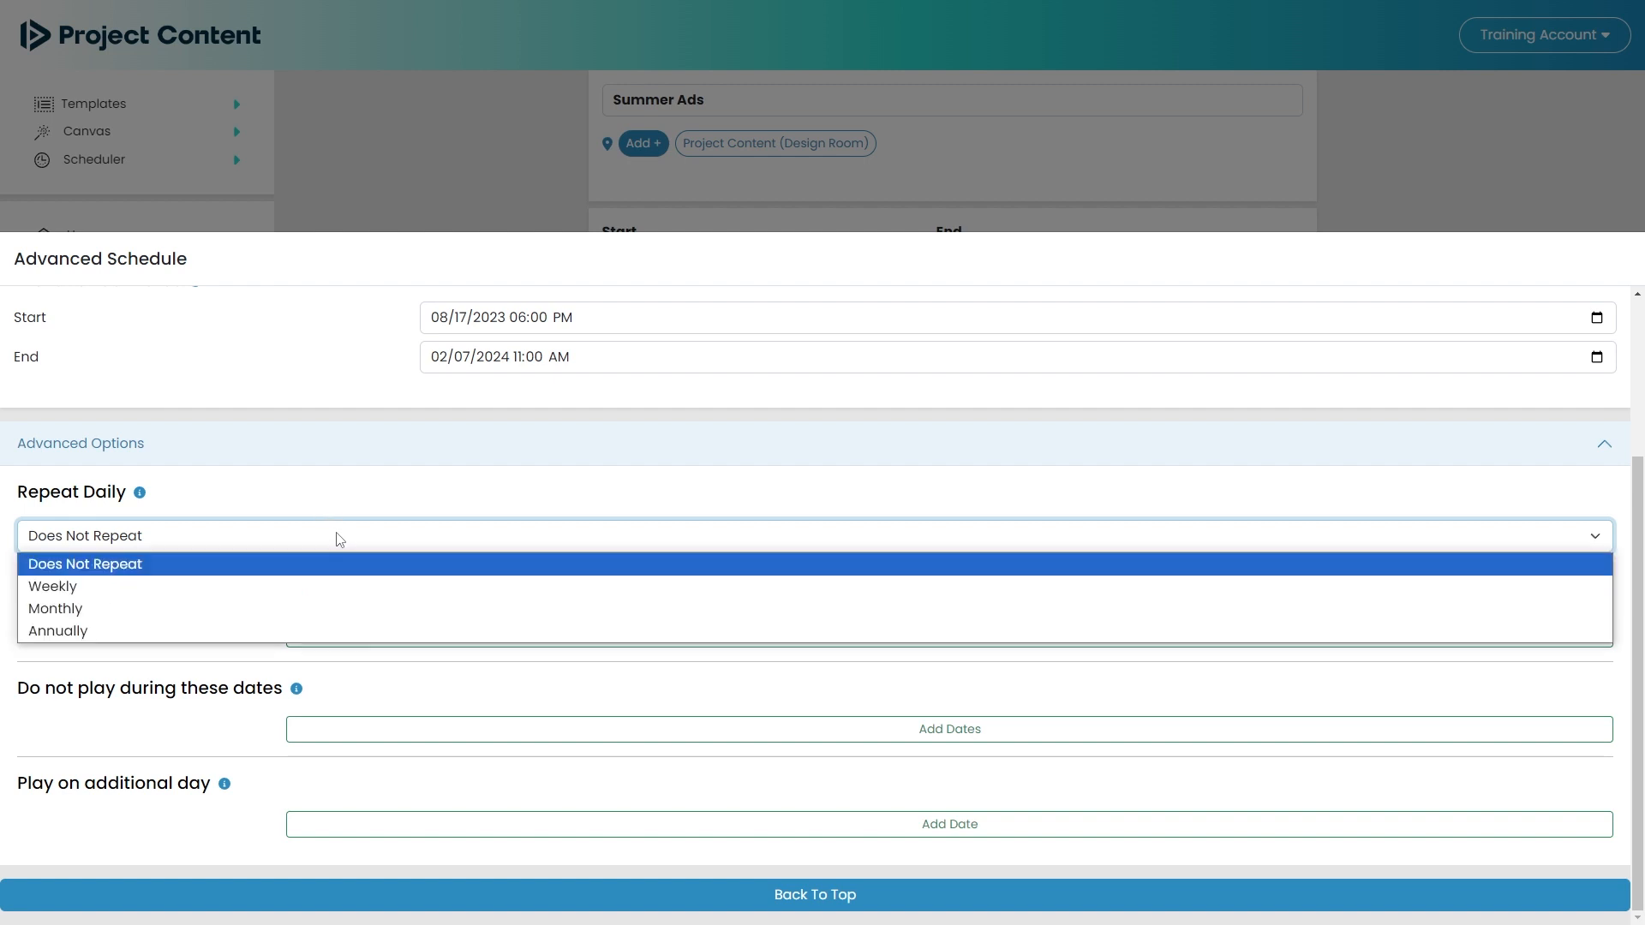
click(203, 581)
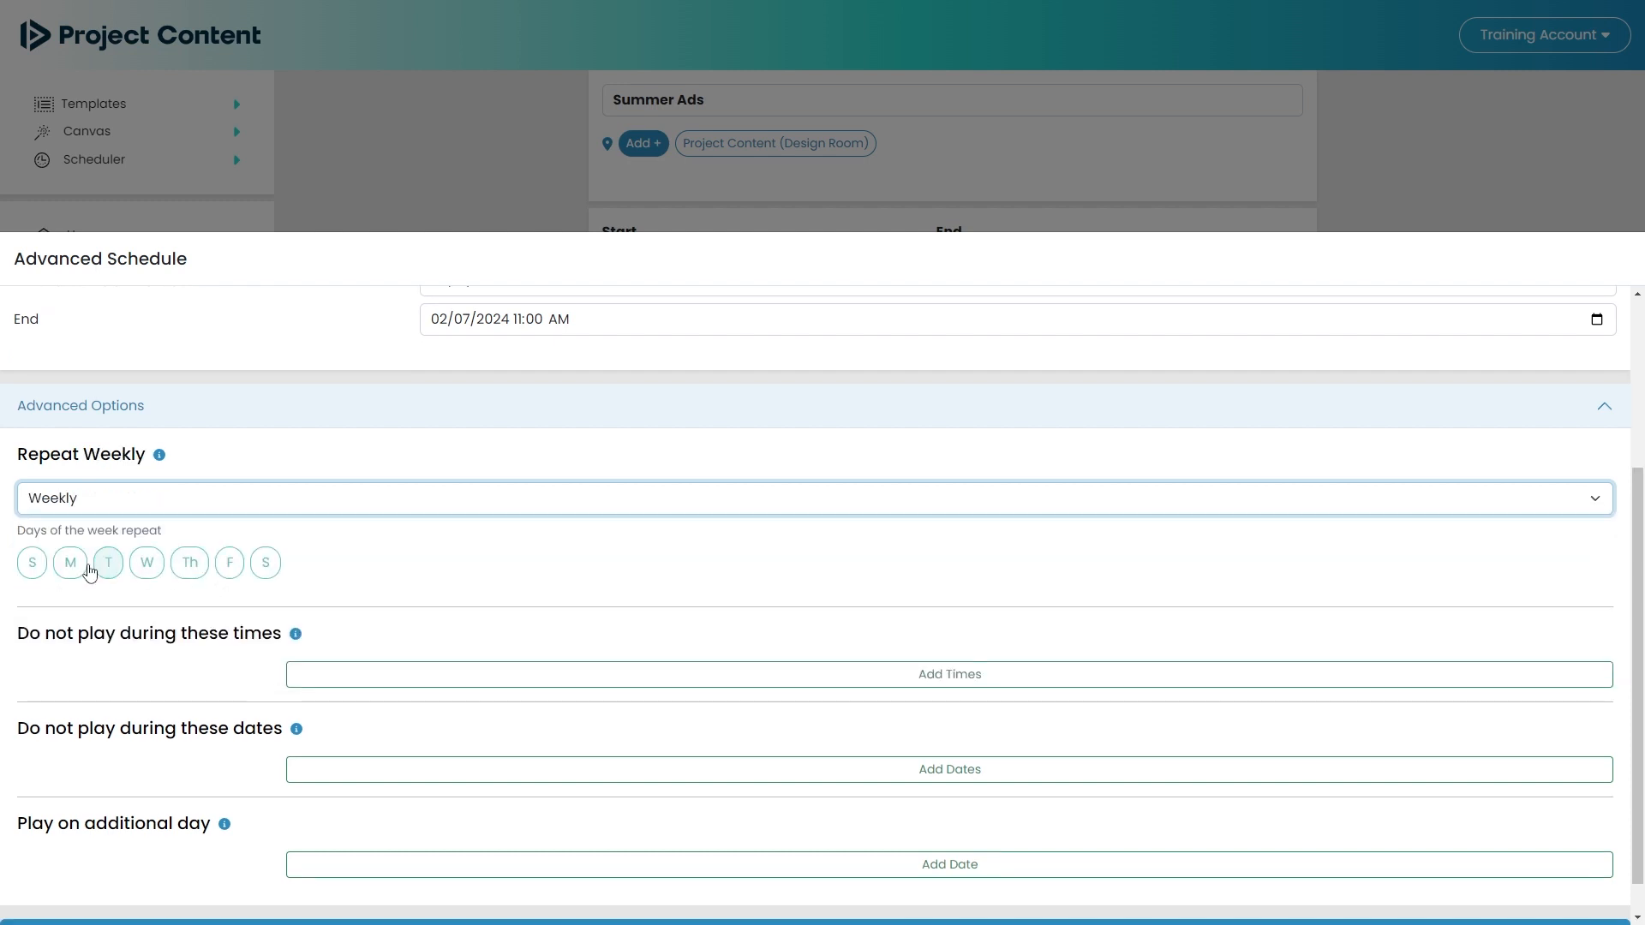
click(72, 565)
click(158, 568)
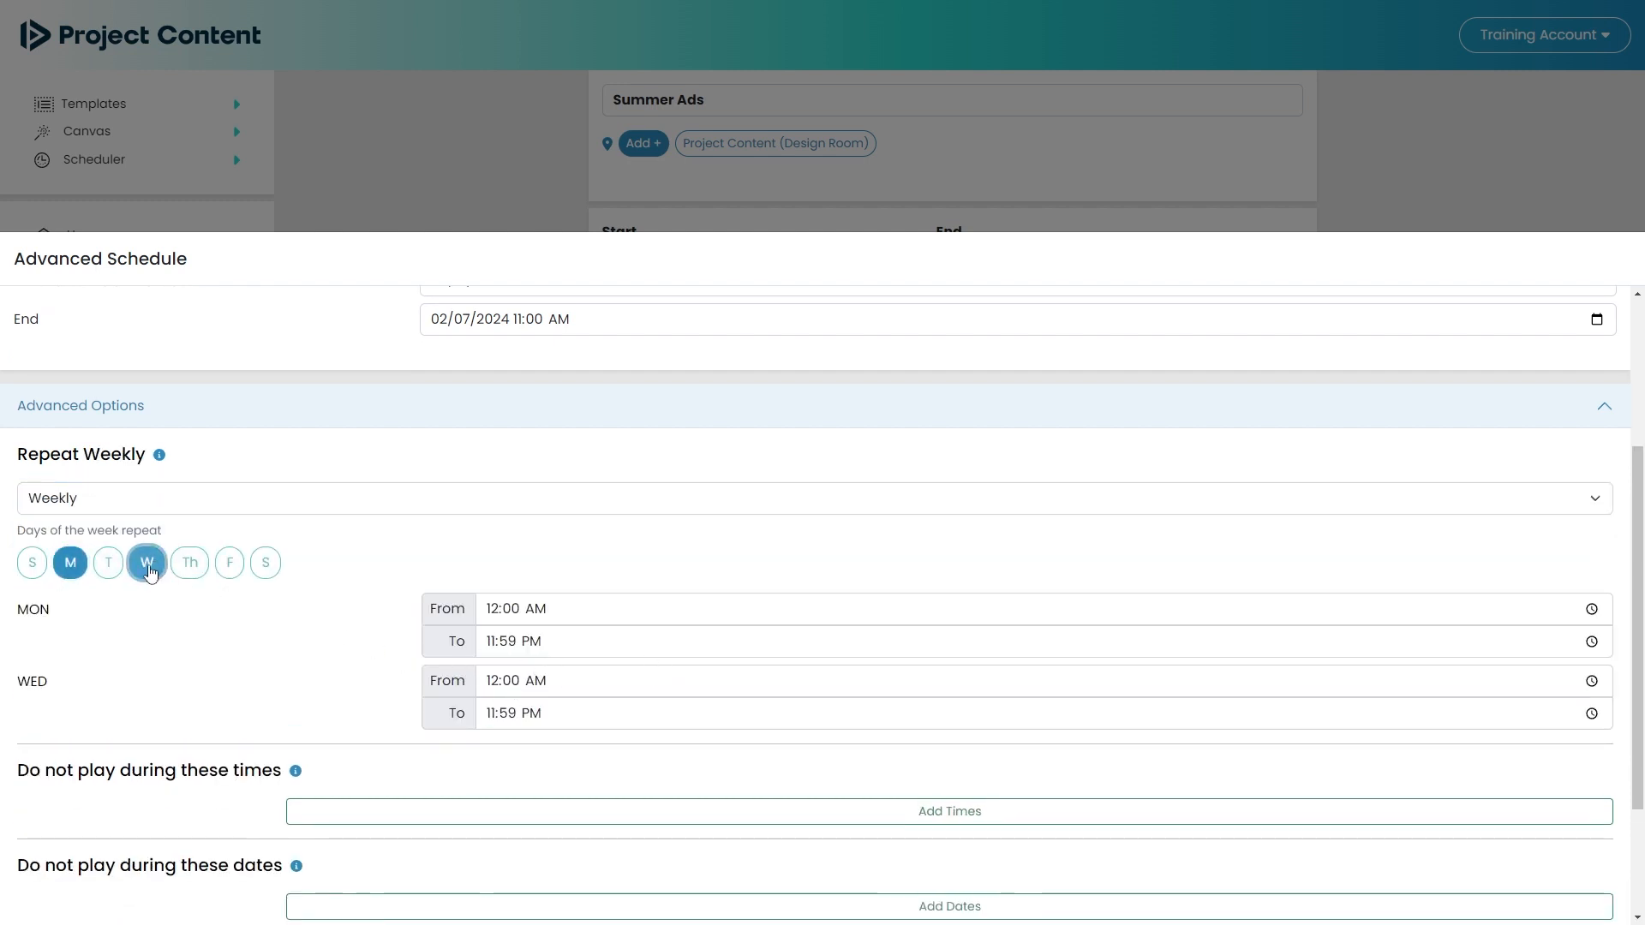
Step: Remove Wednesday and Monday from the repeat days and choose Weekly again as the repeat option
click(150, 570)
click(72, 564)
click(154, 498)
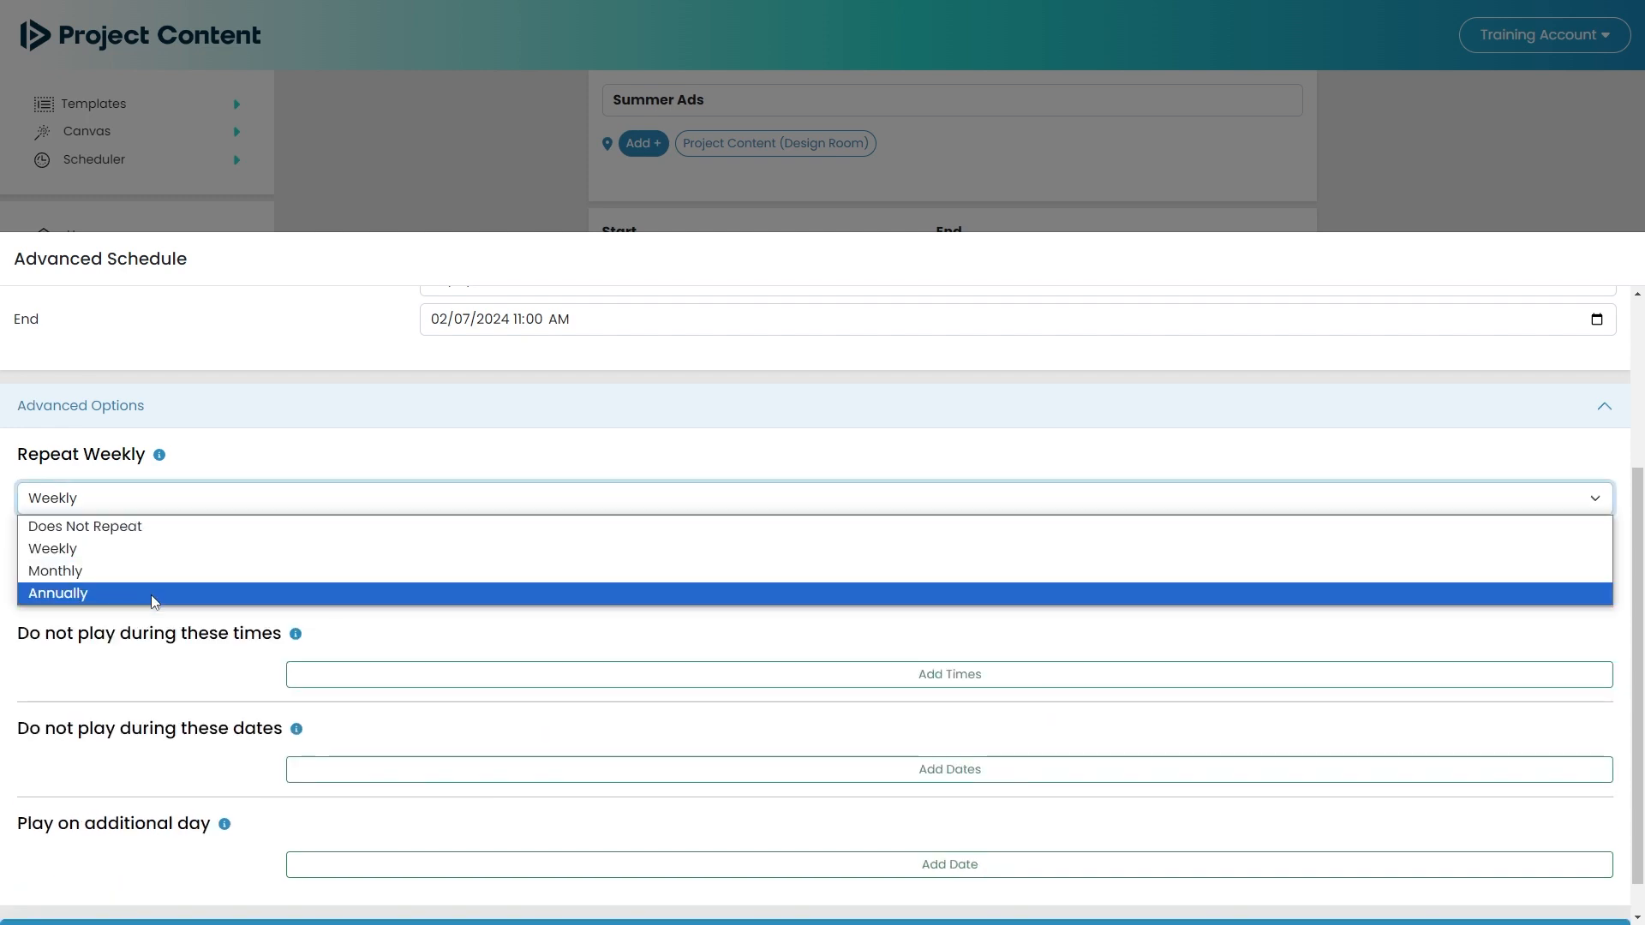
click(206, 549)
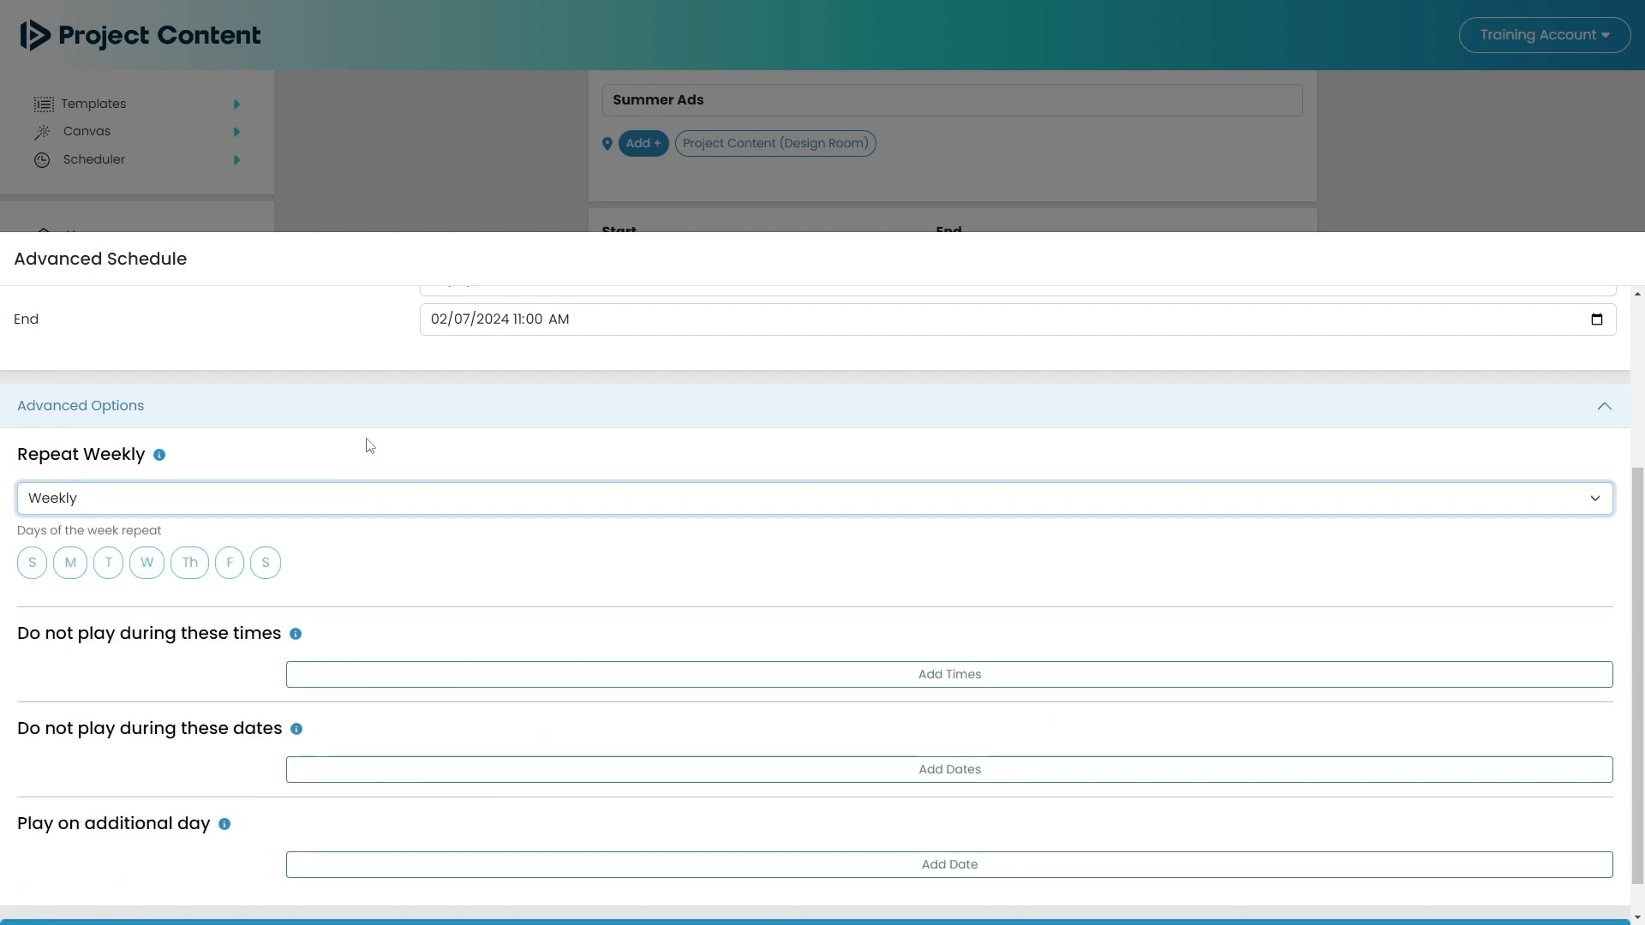
Step: Add a do-not-play time range from 11:00 AM to 02:00 PM to the Summer Ads schedule
scroll(551, 606, down, 1)
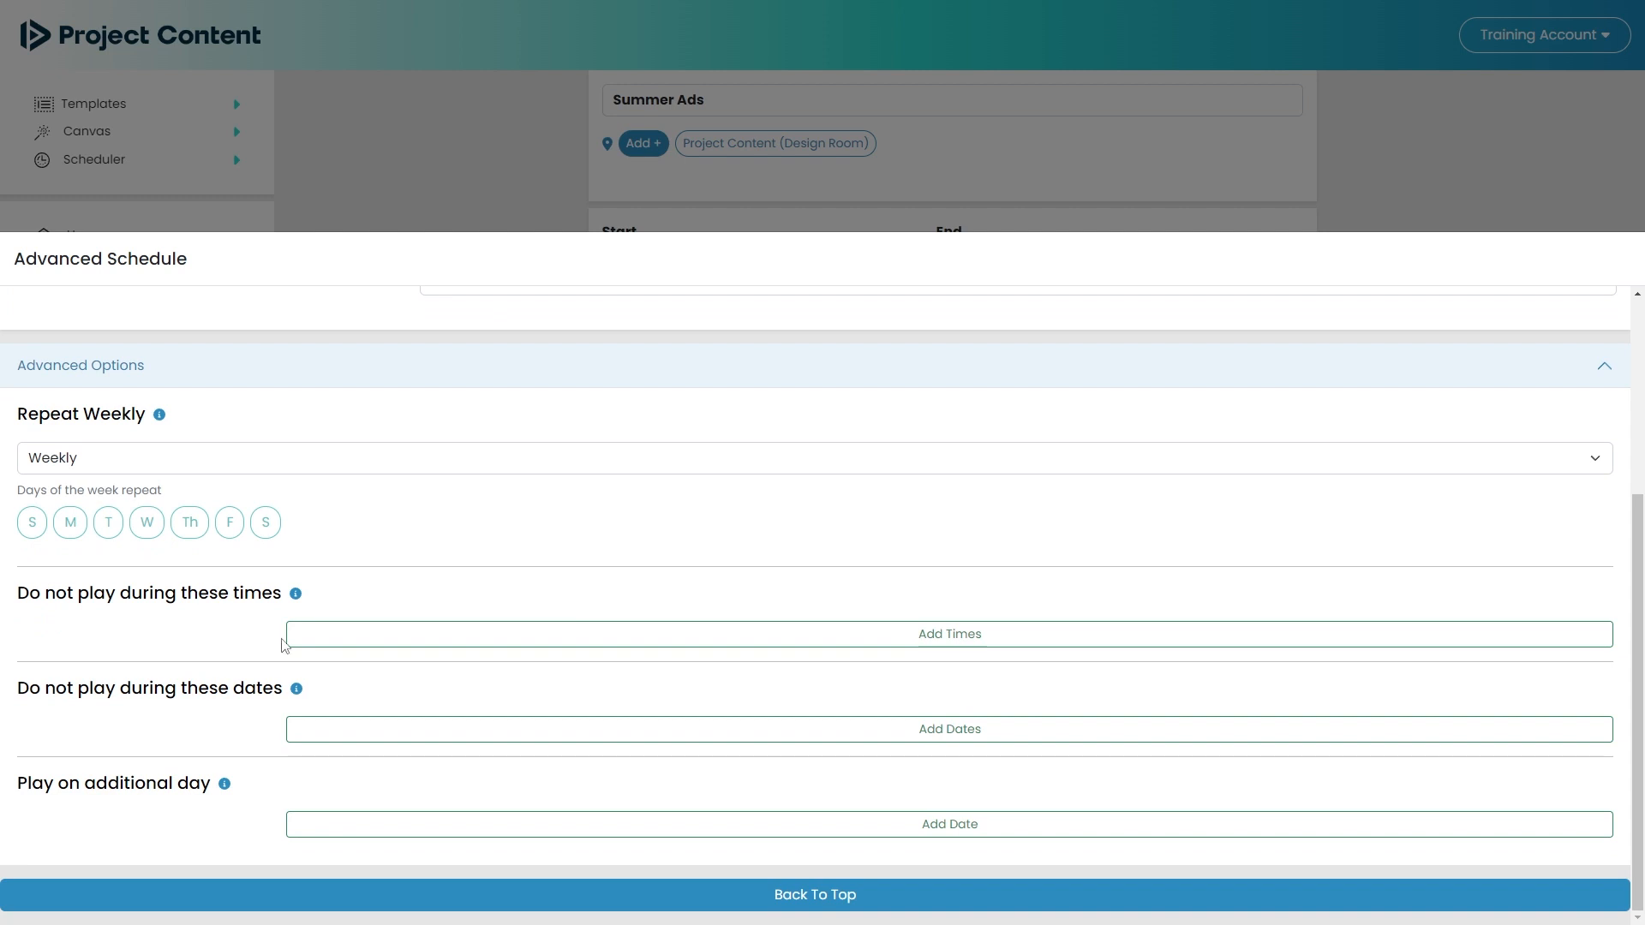
click(291, 638)
click(477, 641)
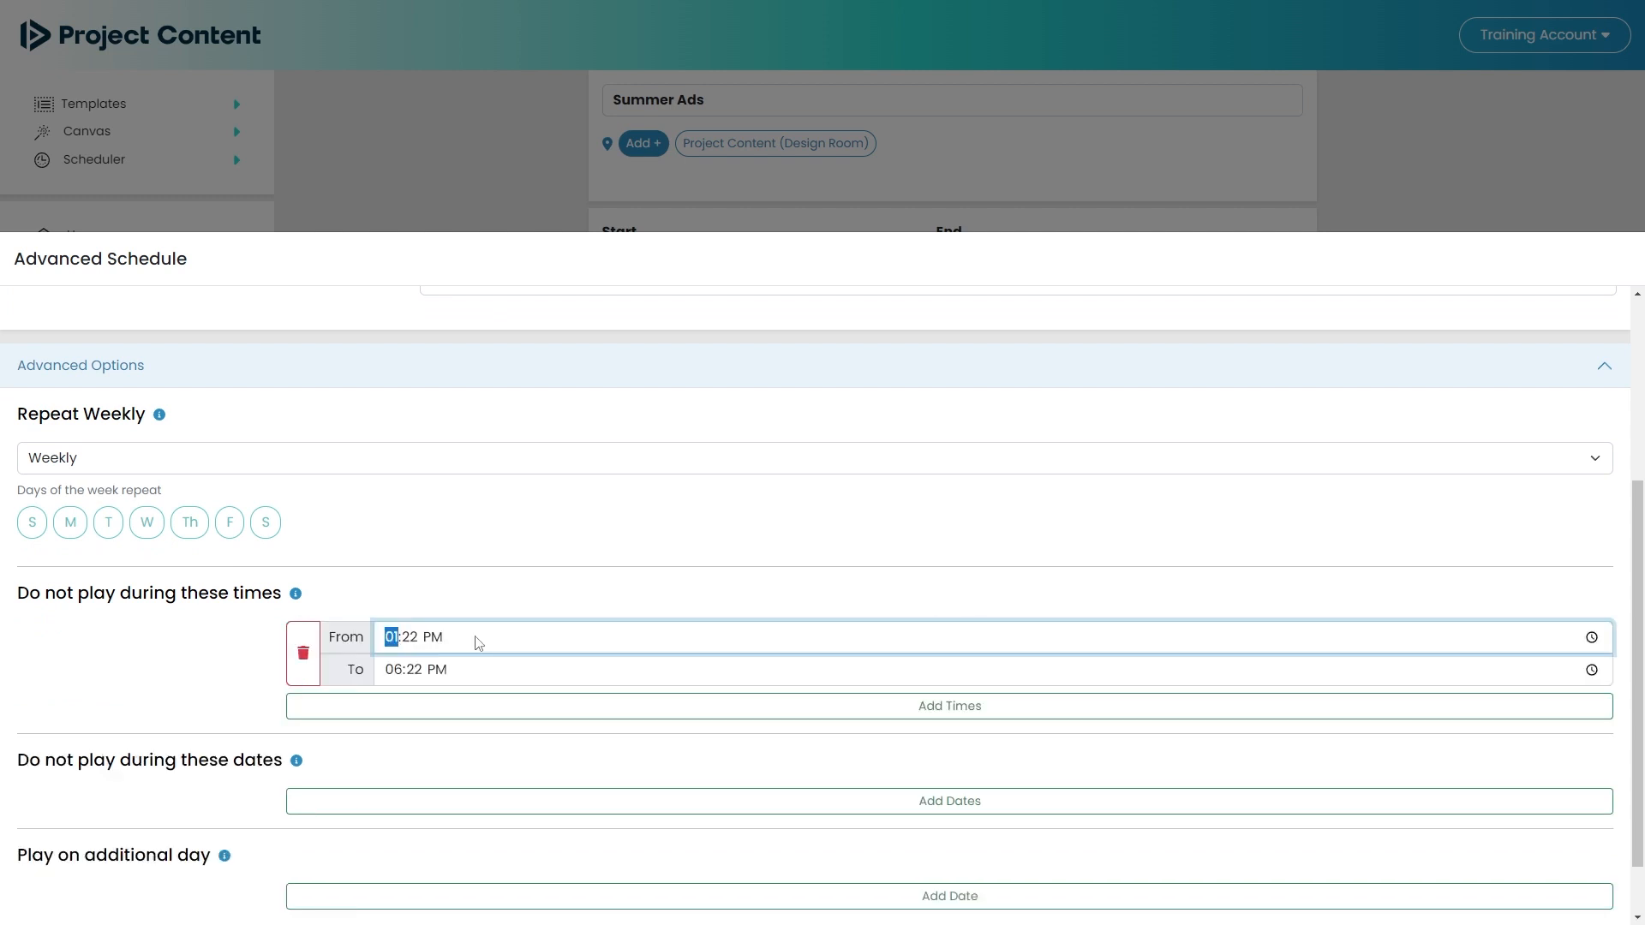
text(1100a)
key(Tab)
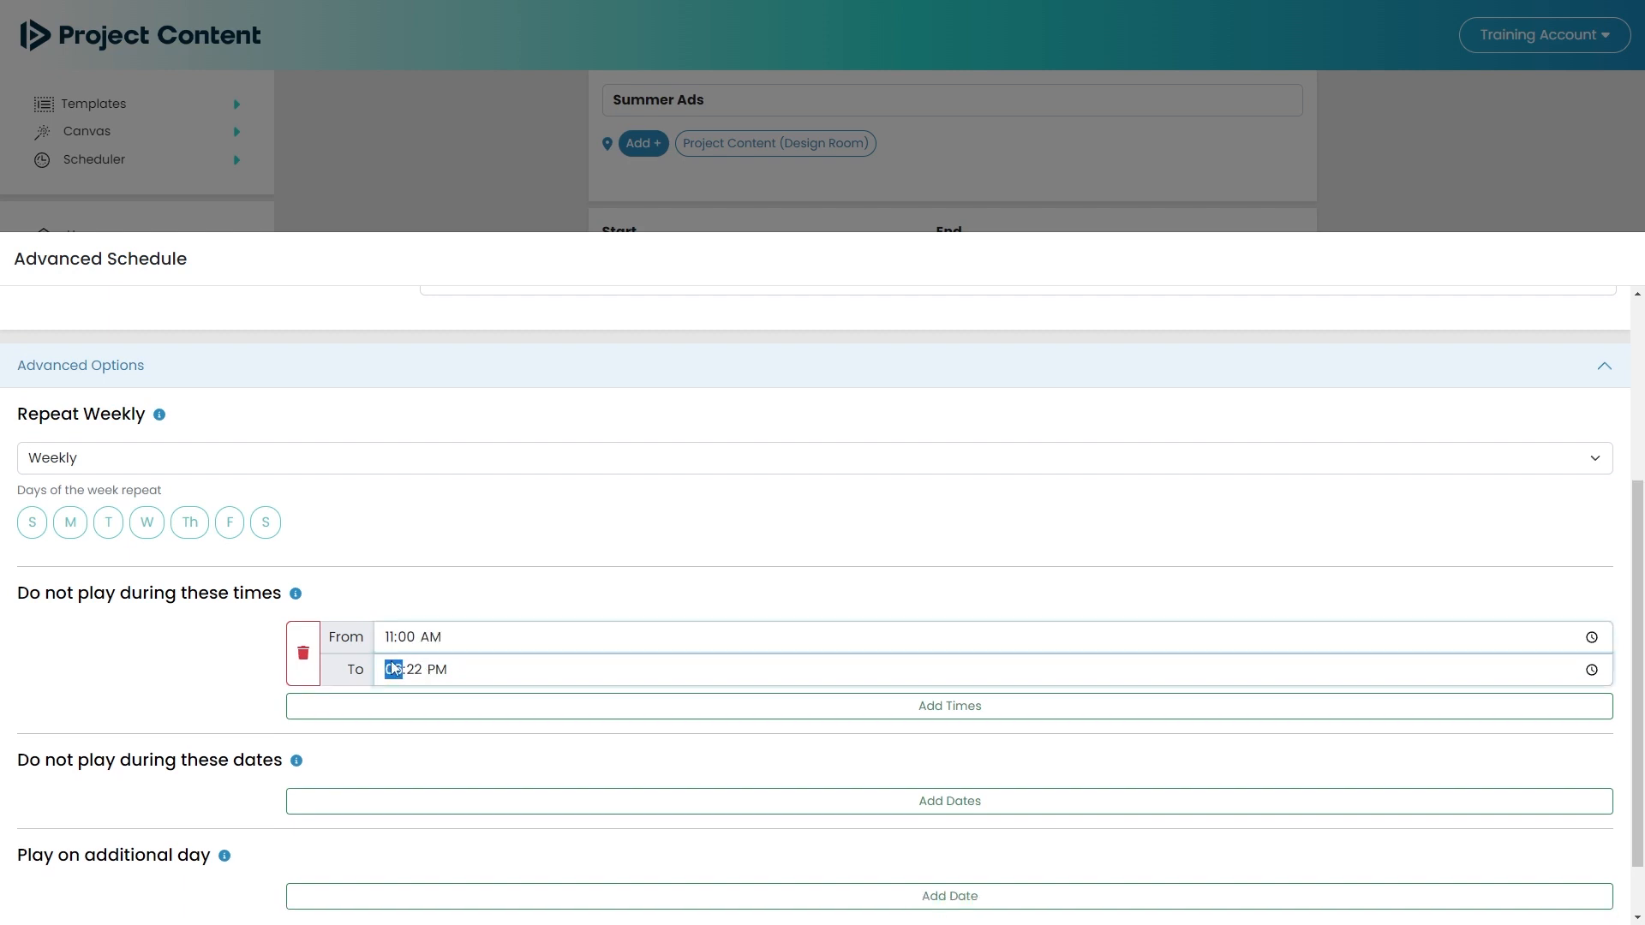
text(020)
click(625, 563)
Step: Add a do-not-play date range from 12/24/2023 to 12/25/2023 and close the advanced schedule
scroll(514, 634, down, 1)
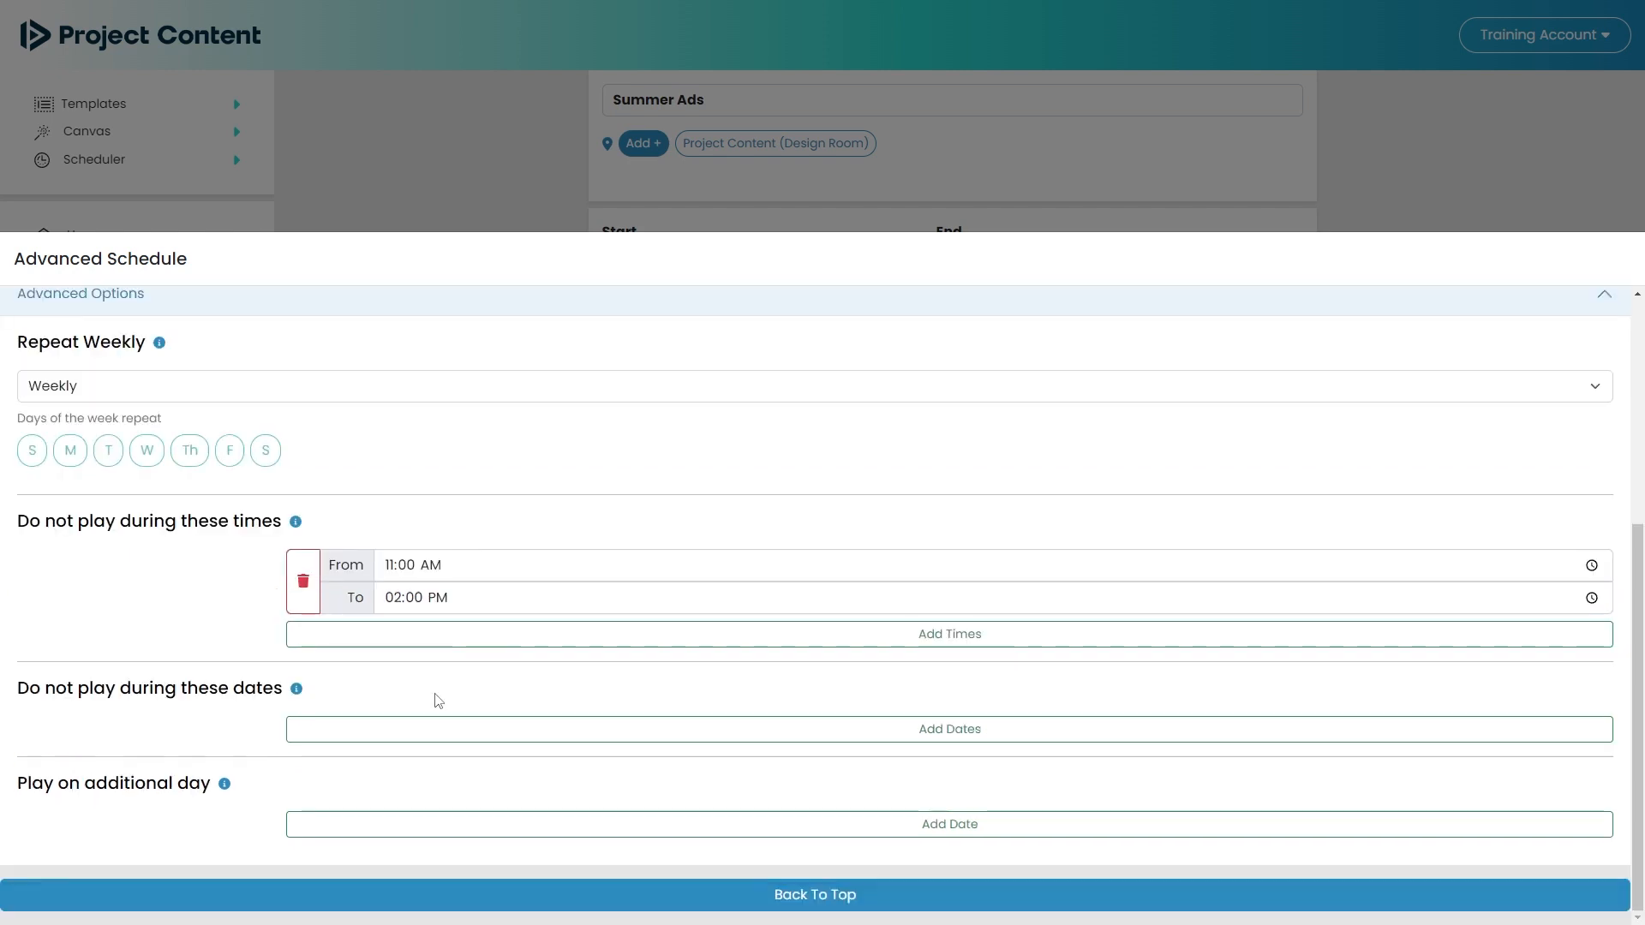
click(470, 727)
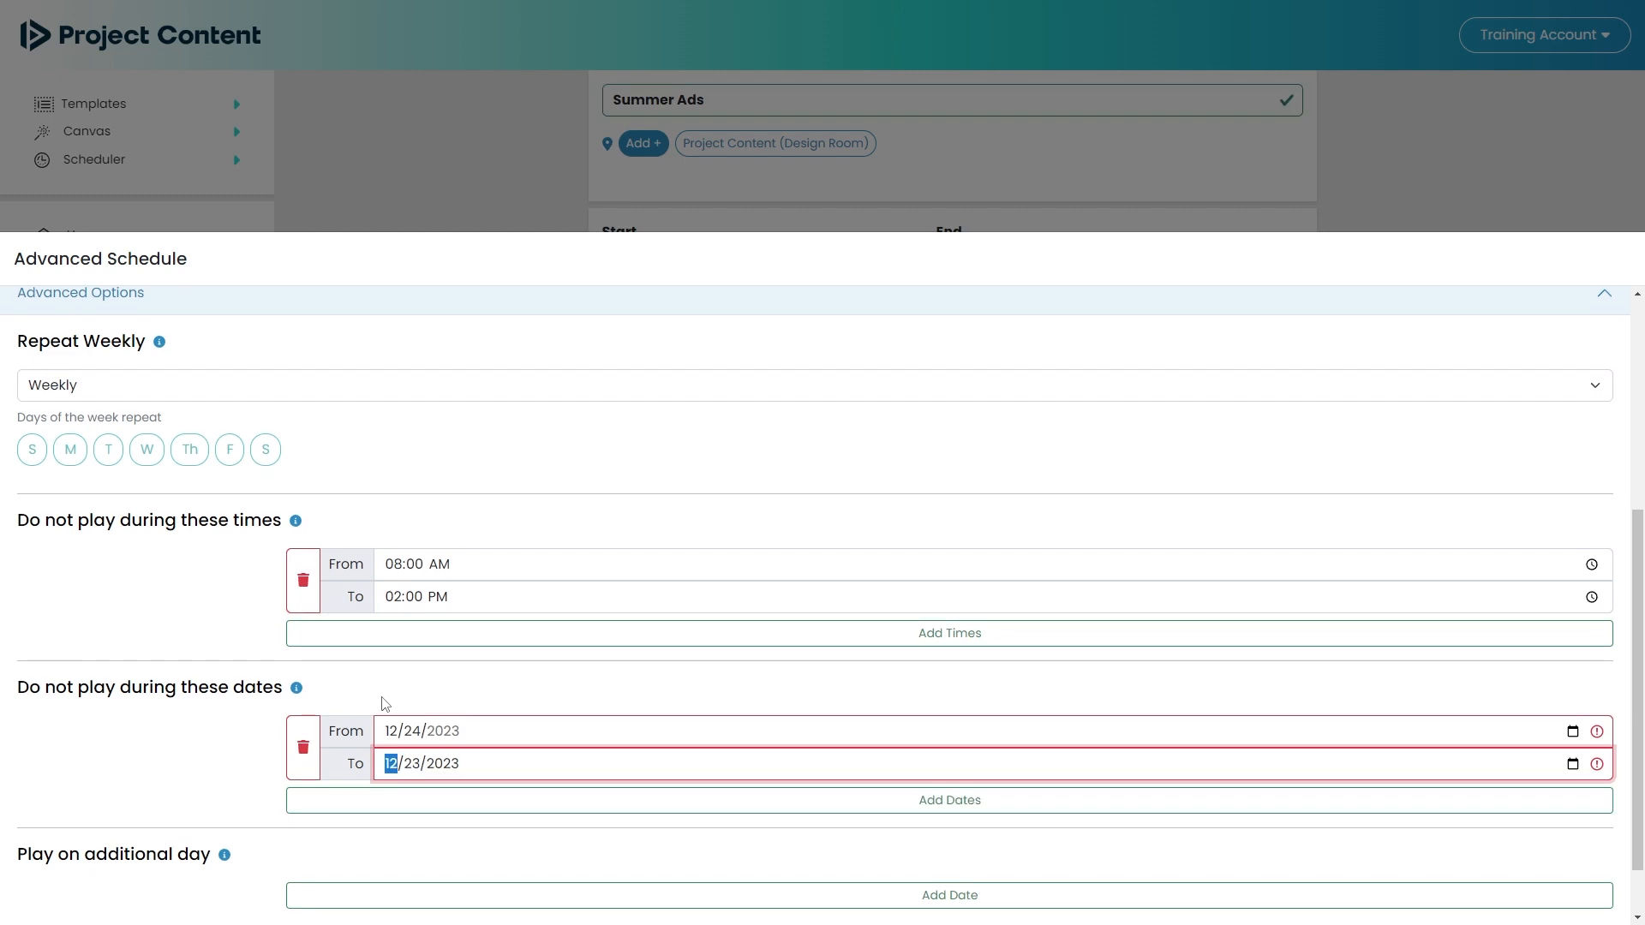
key(Tab)
key(Up)
key(Up)
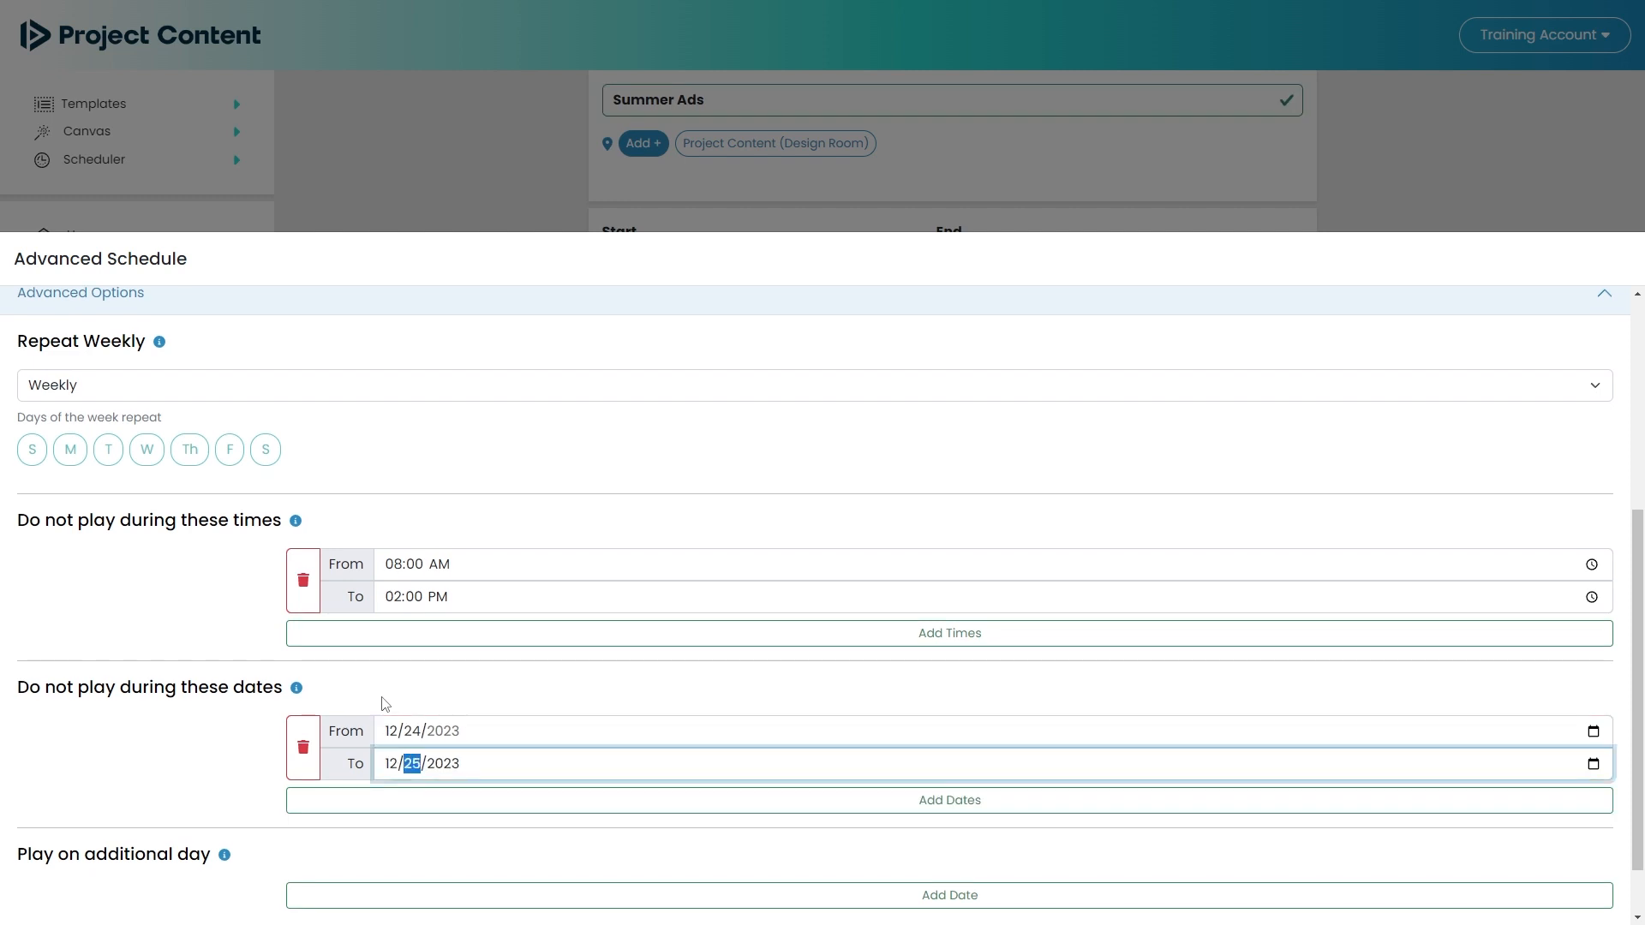
click(385, 704)
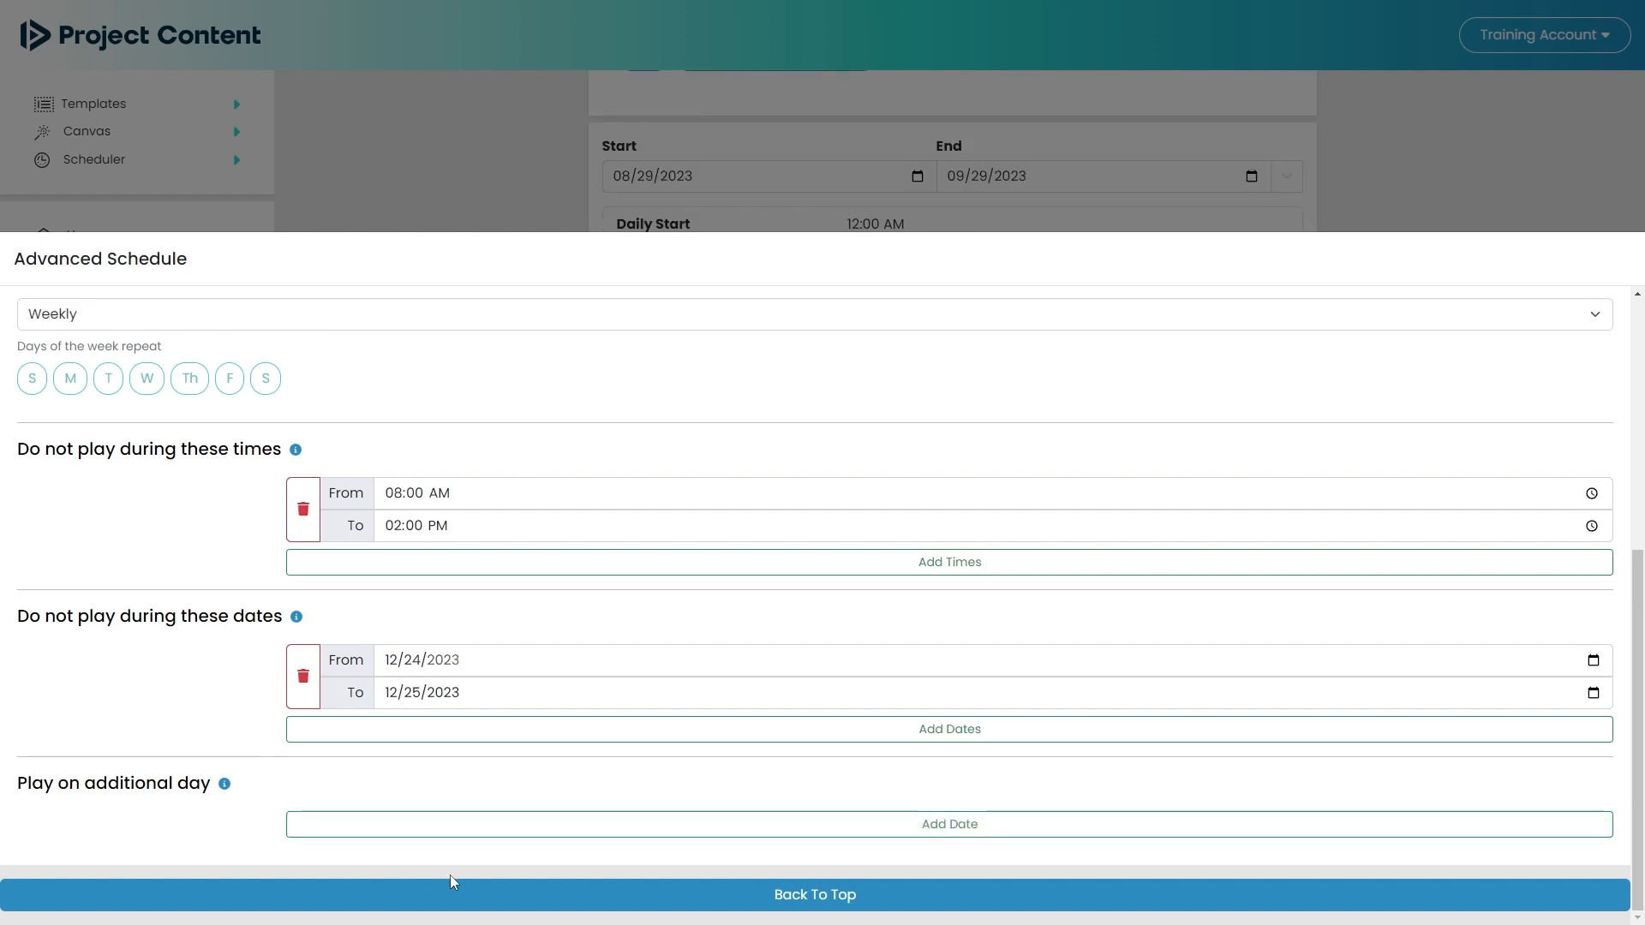
click(484, 195)
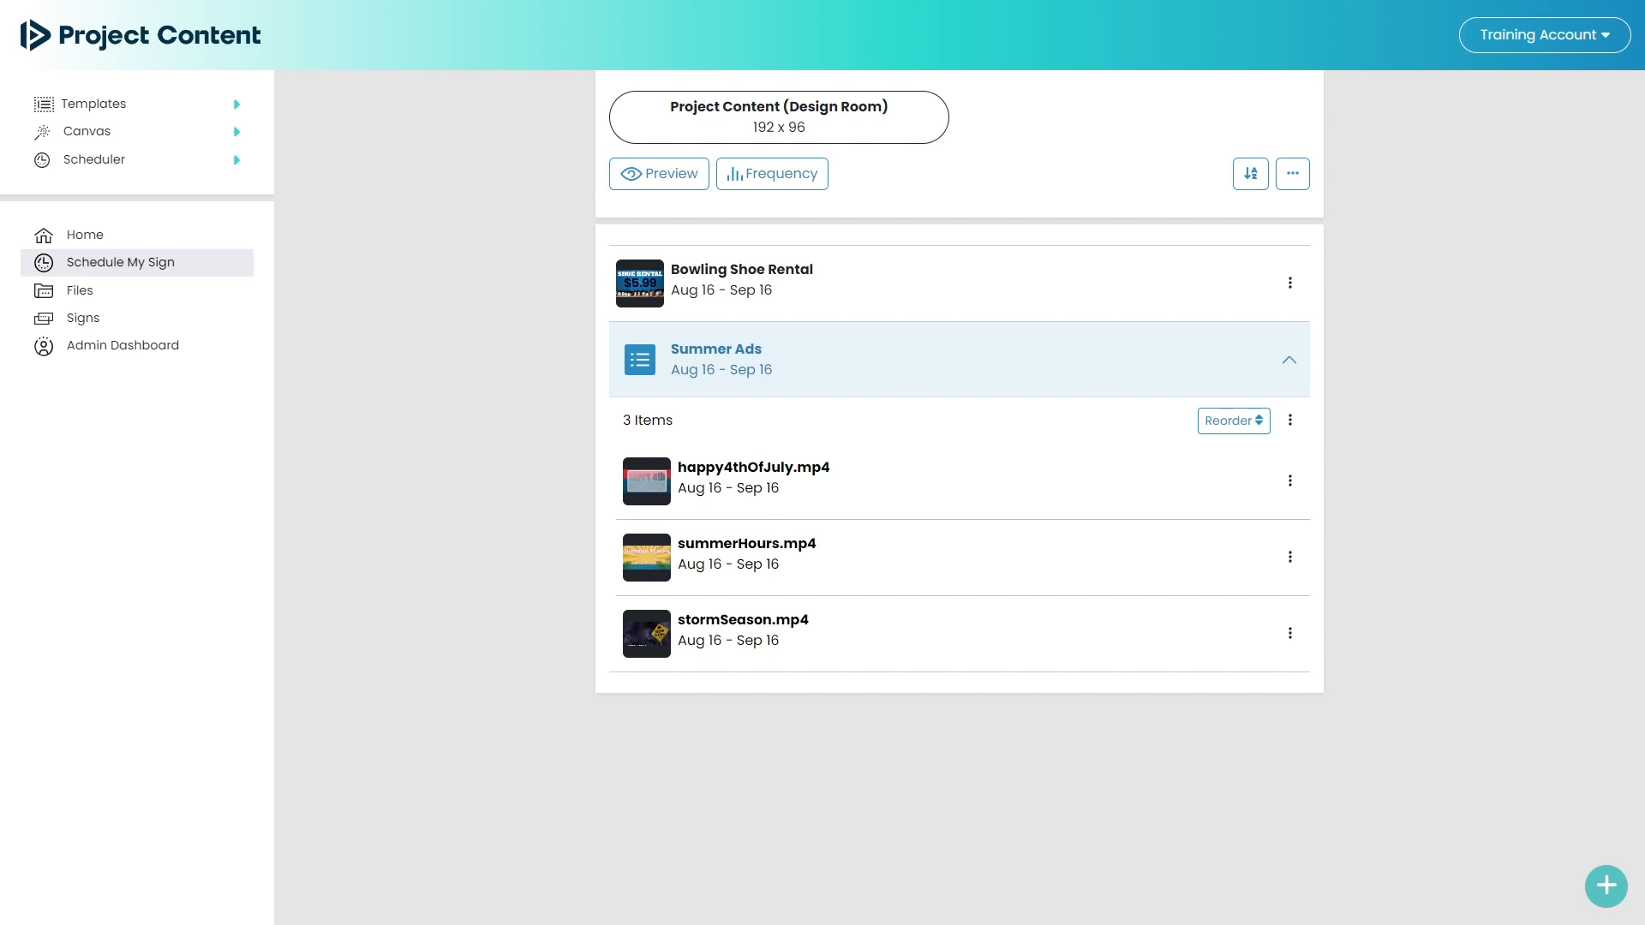
Step: Open the Summer Ads playlist's settings and switch its playback activity to Paused
click(724, 360)
scroll(921, 404, down, 4)
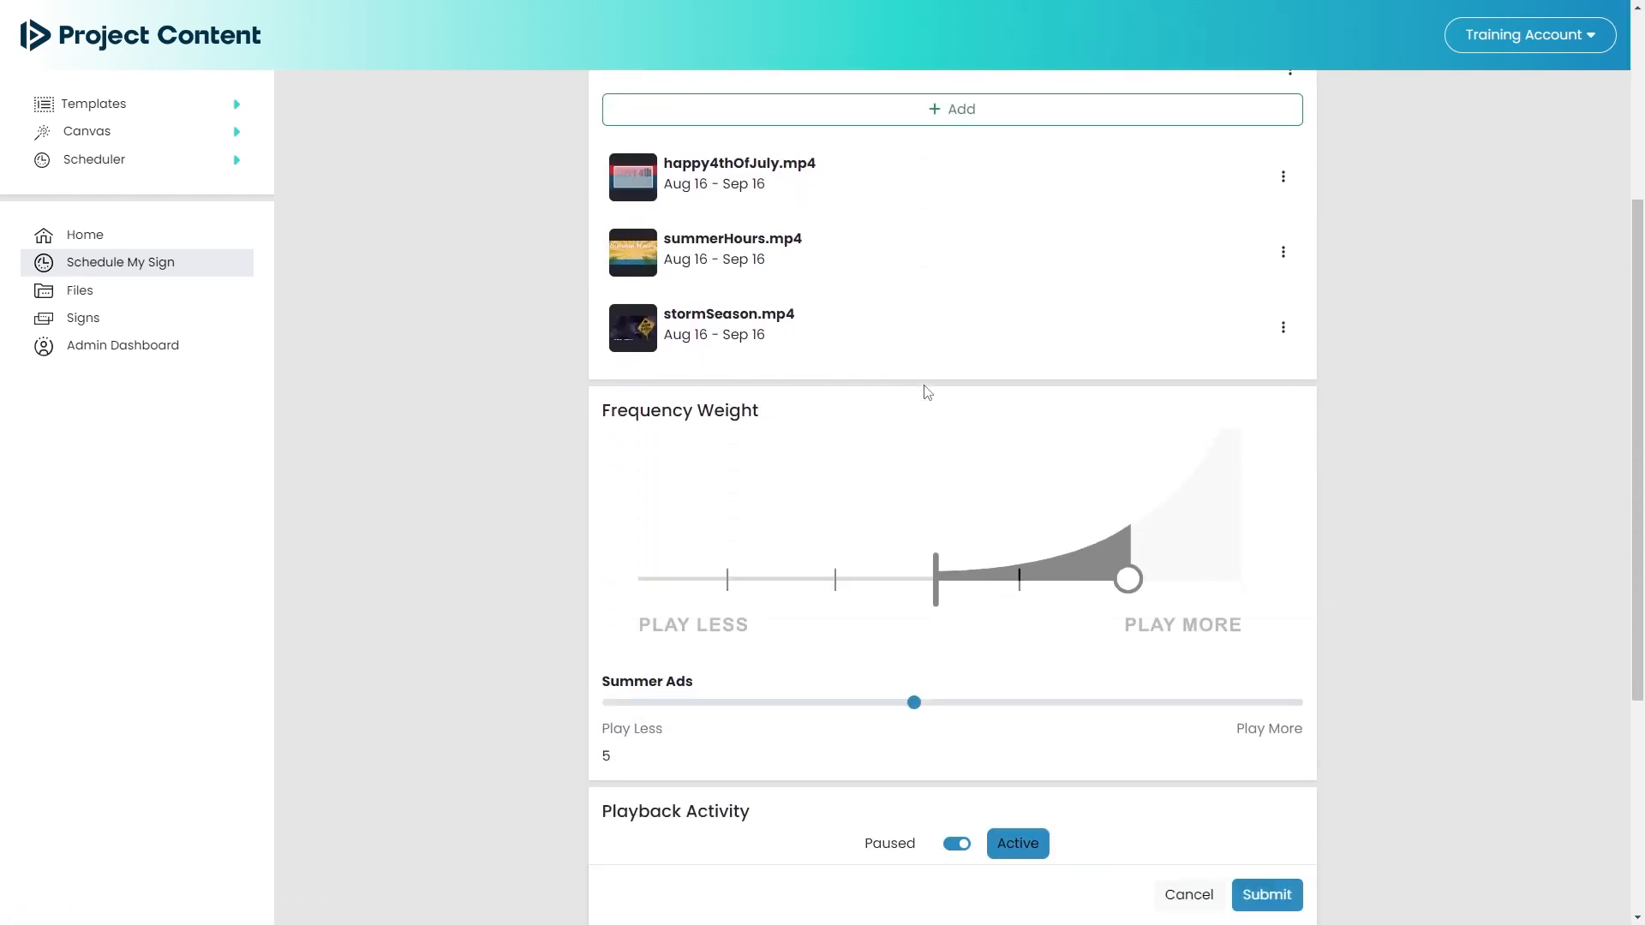
scroll(737, 415, down, 4)
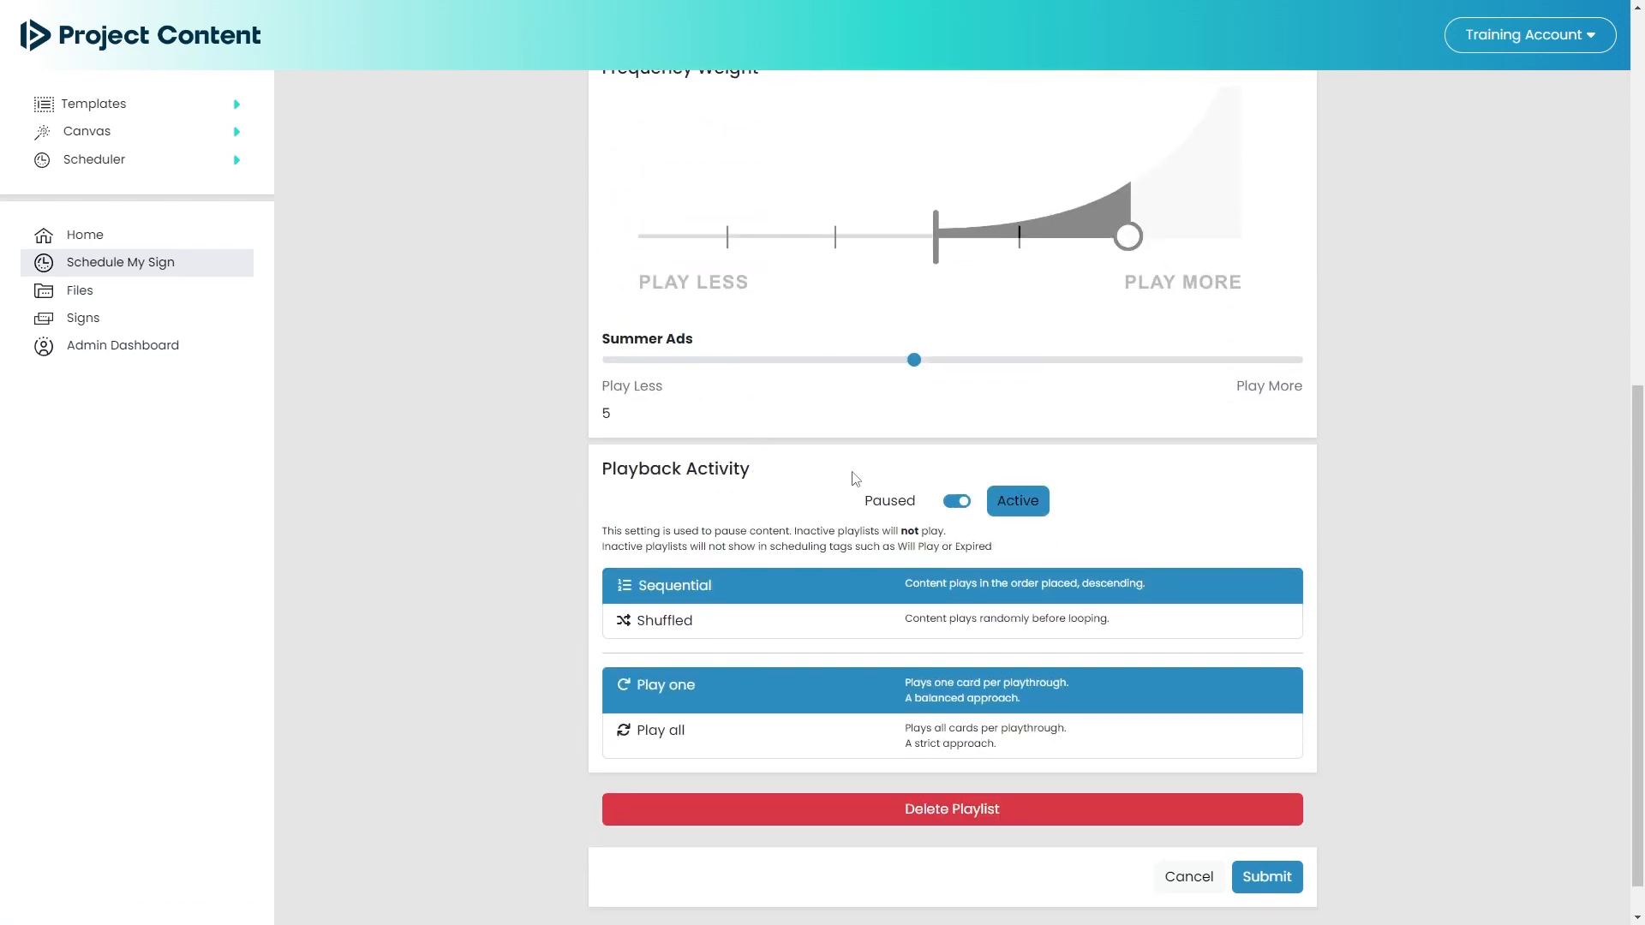
click(957, 501)
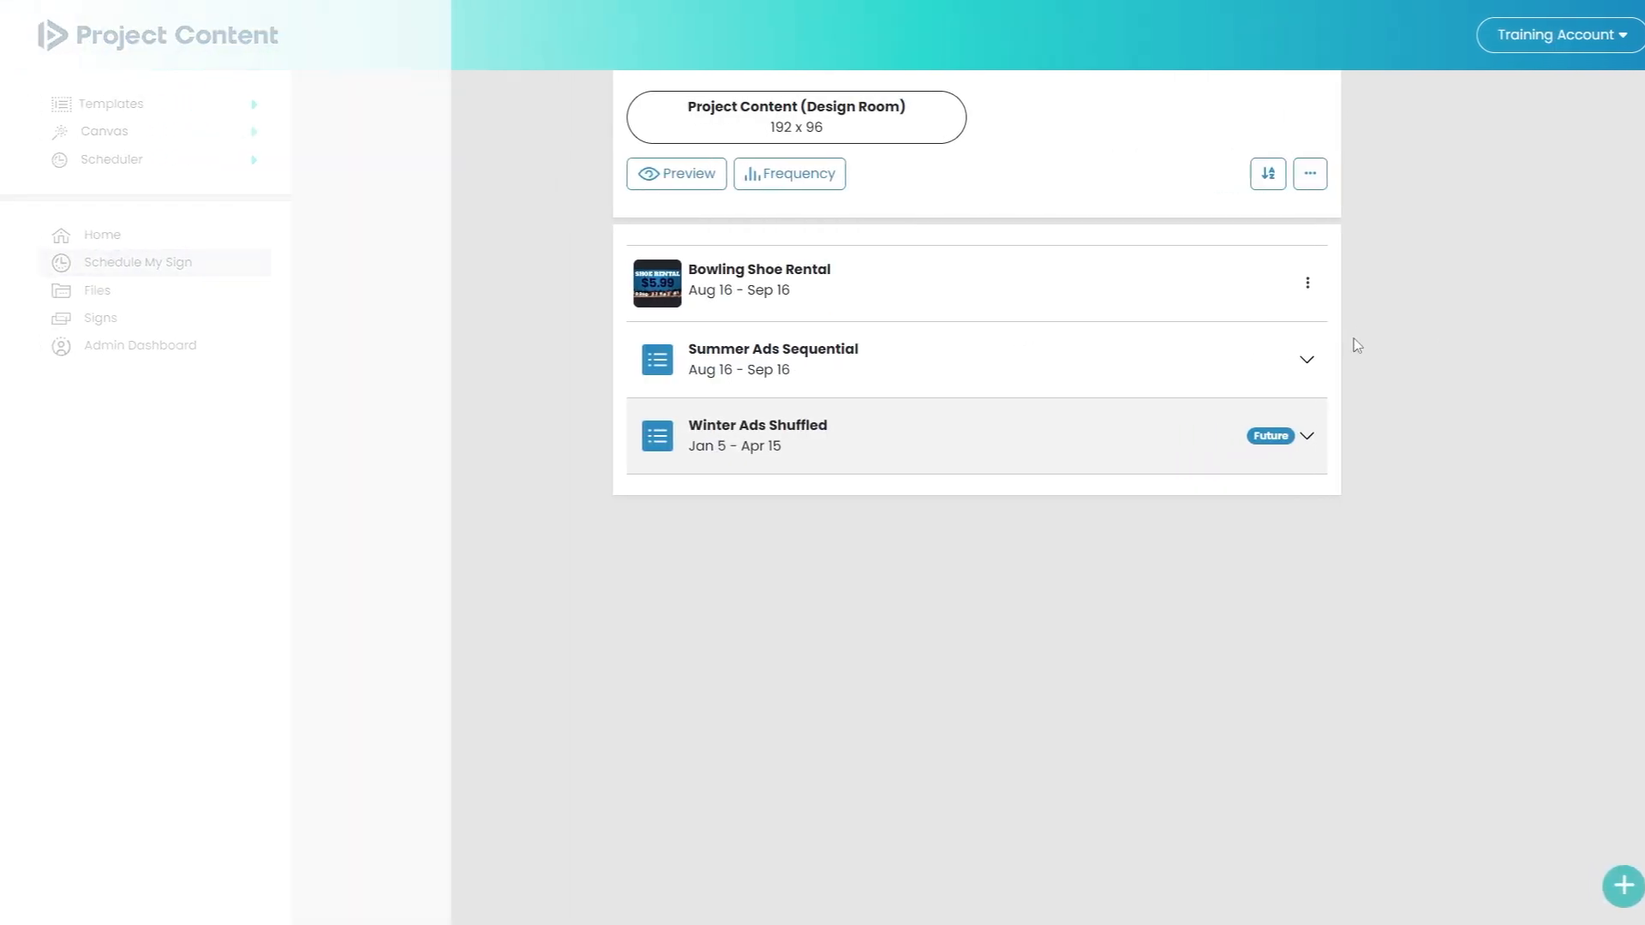
Step: Expand the Summer Ads Sequential and Winter Ads Shuffled playlists to compare the order of their content
click(1360, 359)
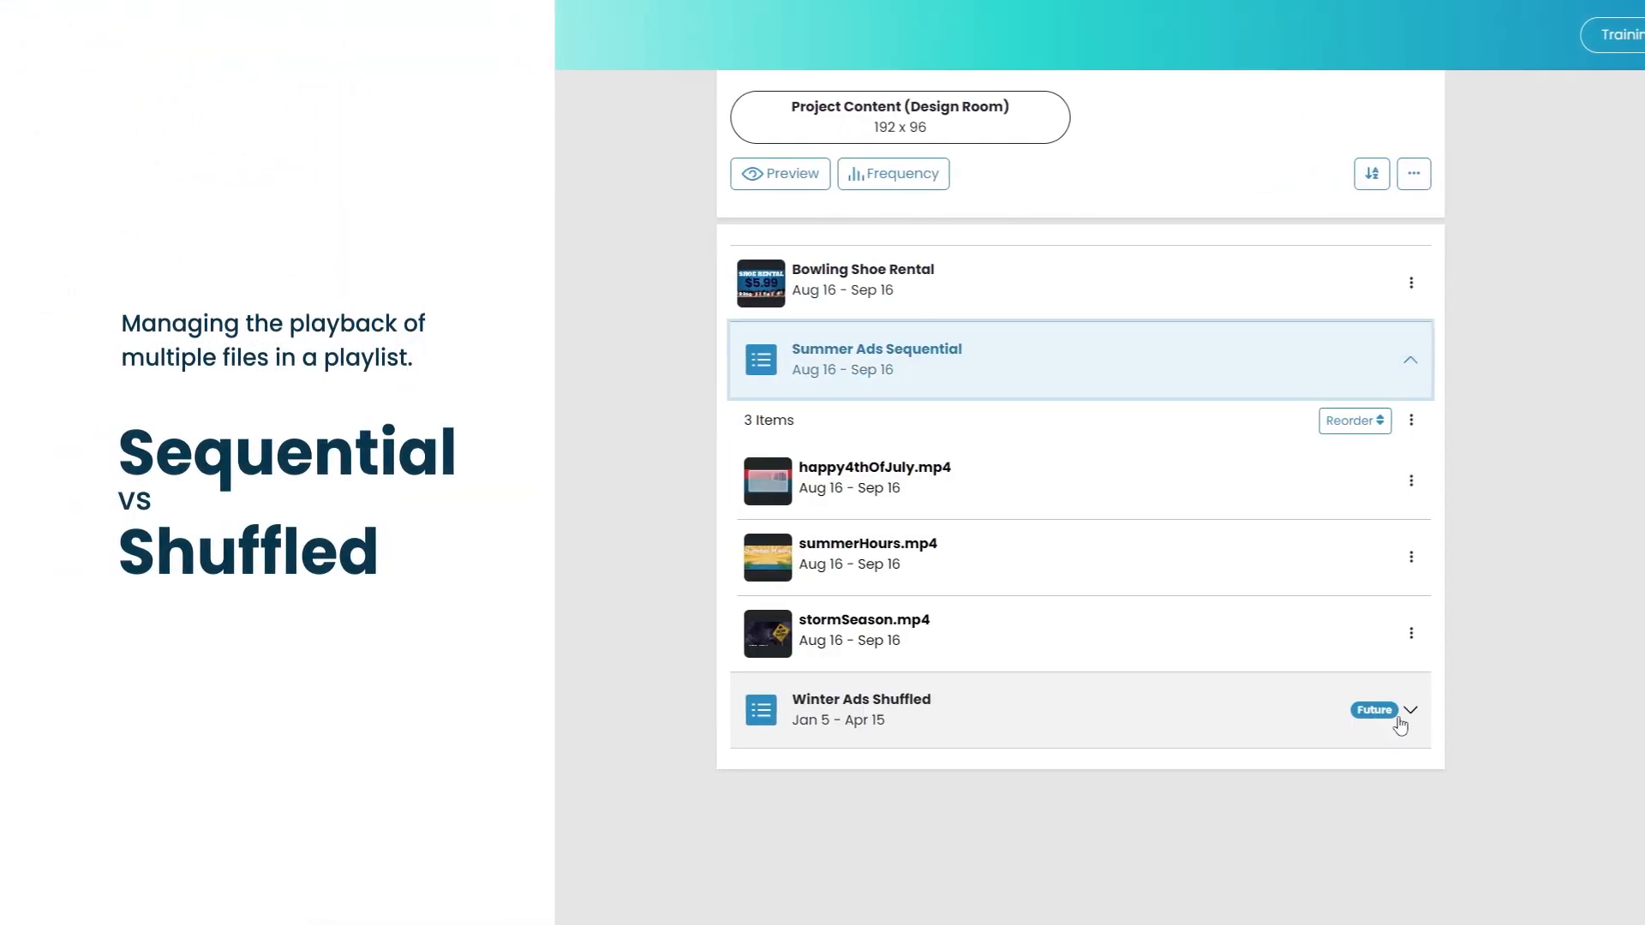
click(1357, 710)
scroll(1582, 626, down, 2)
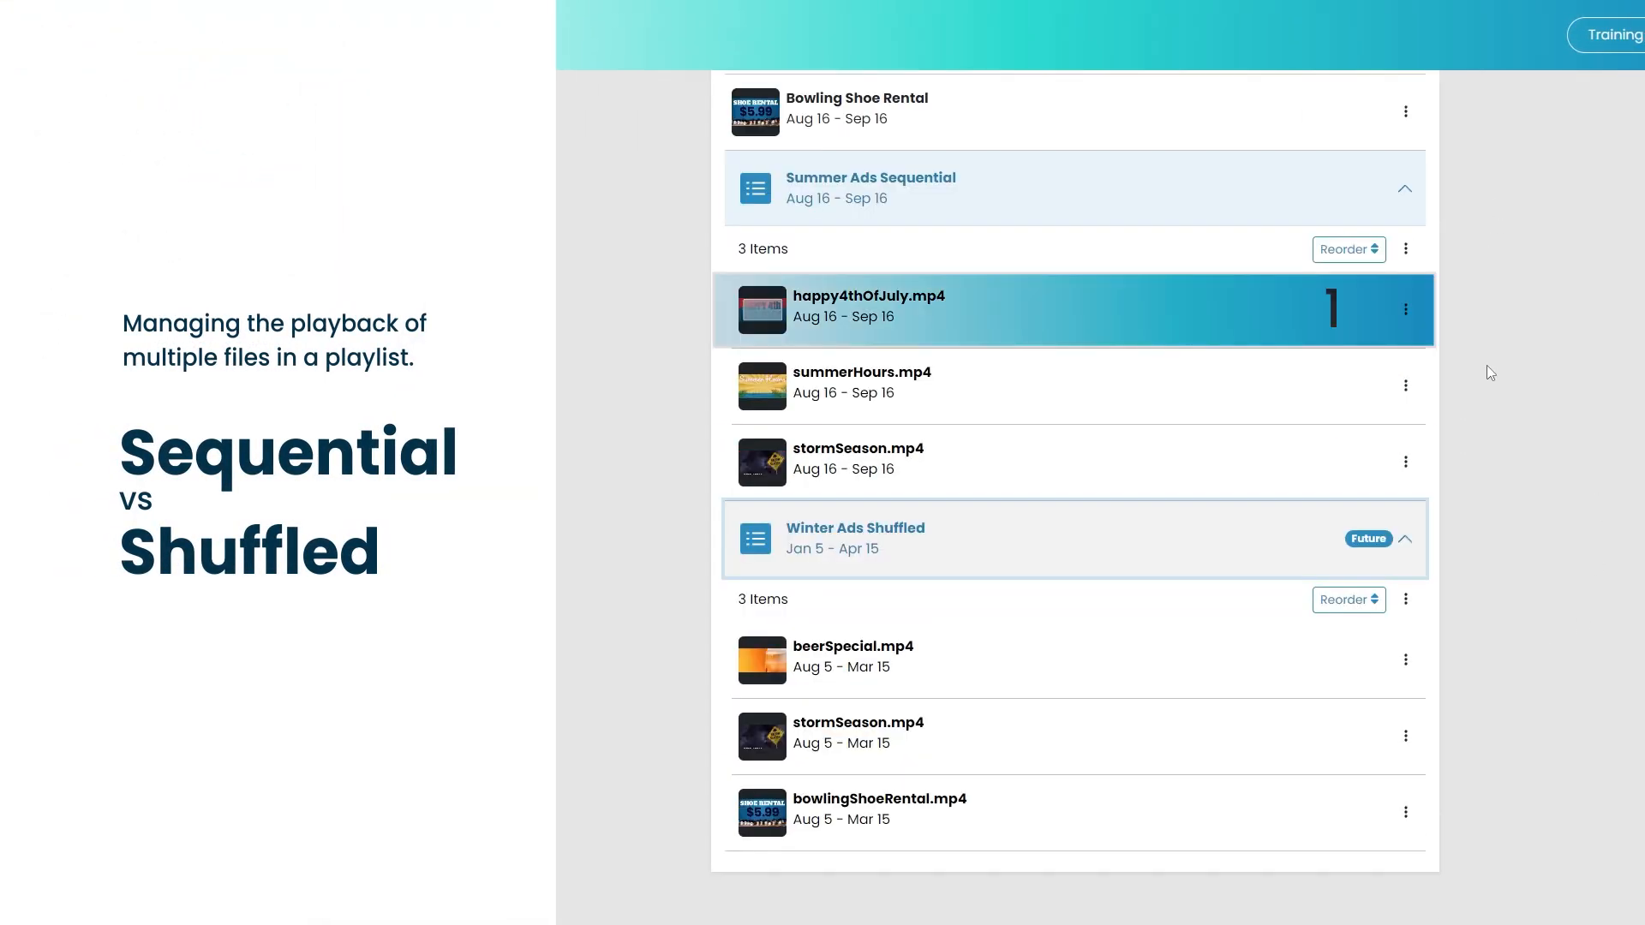
Step: Set the Summer Ads playlist's playback to Play all
scroll(1494, 454, down, 1)
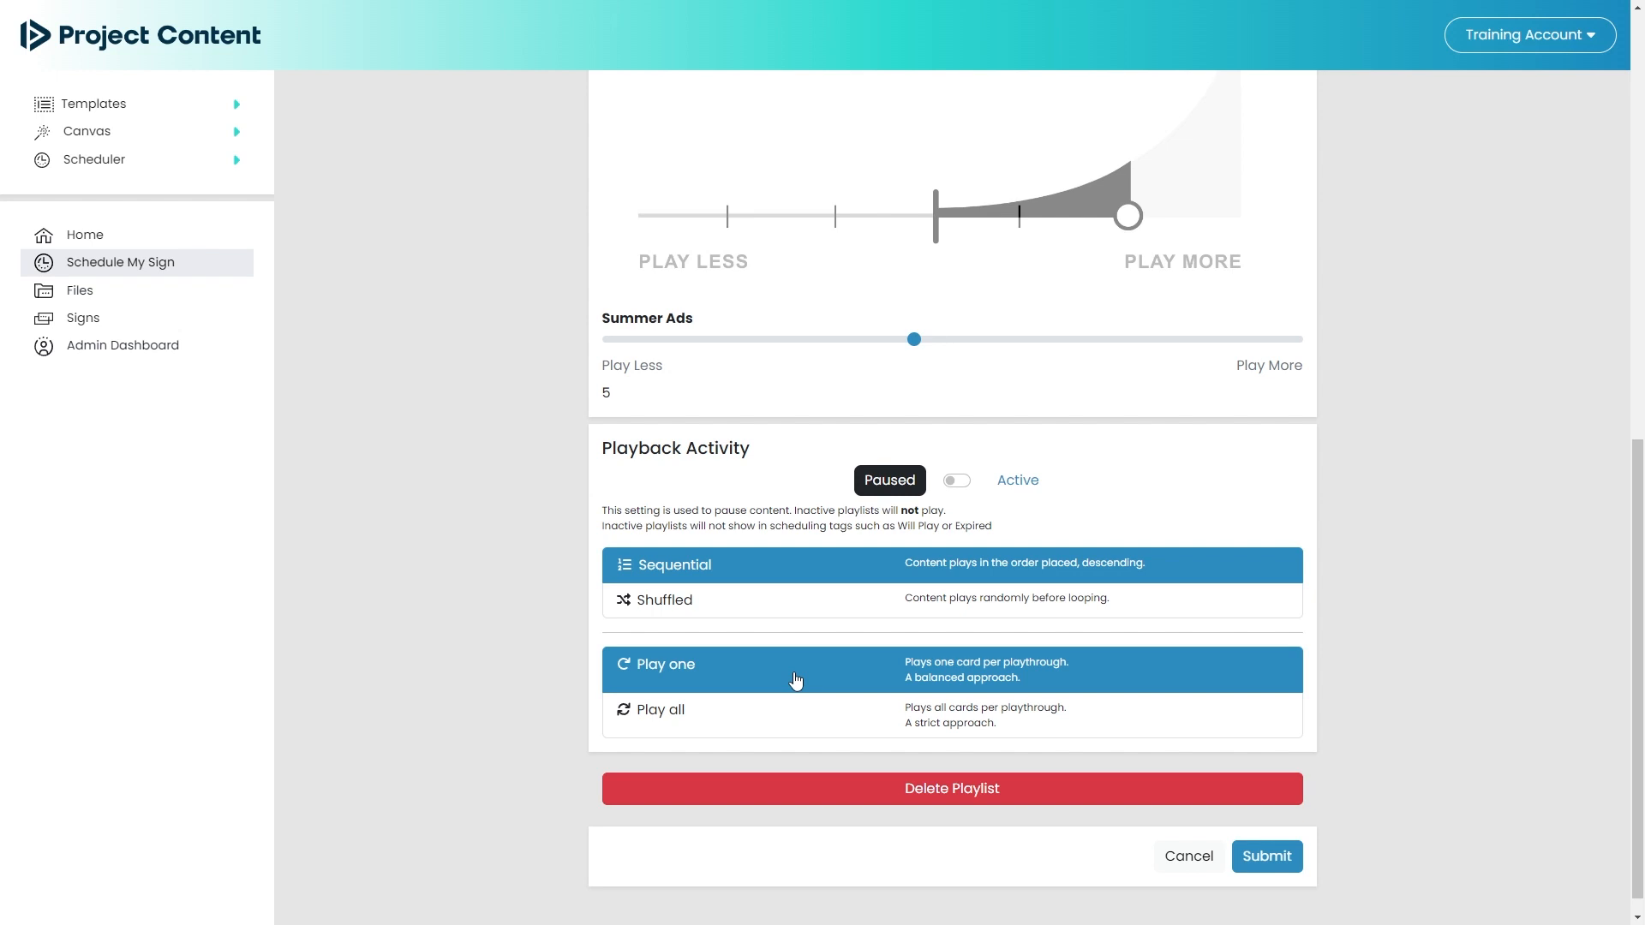
click(796, 726)
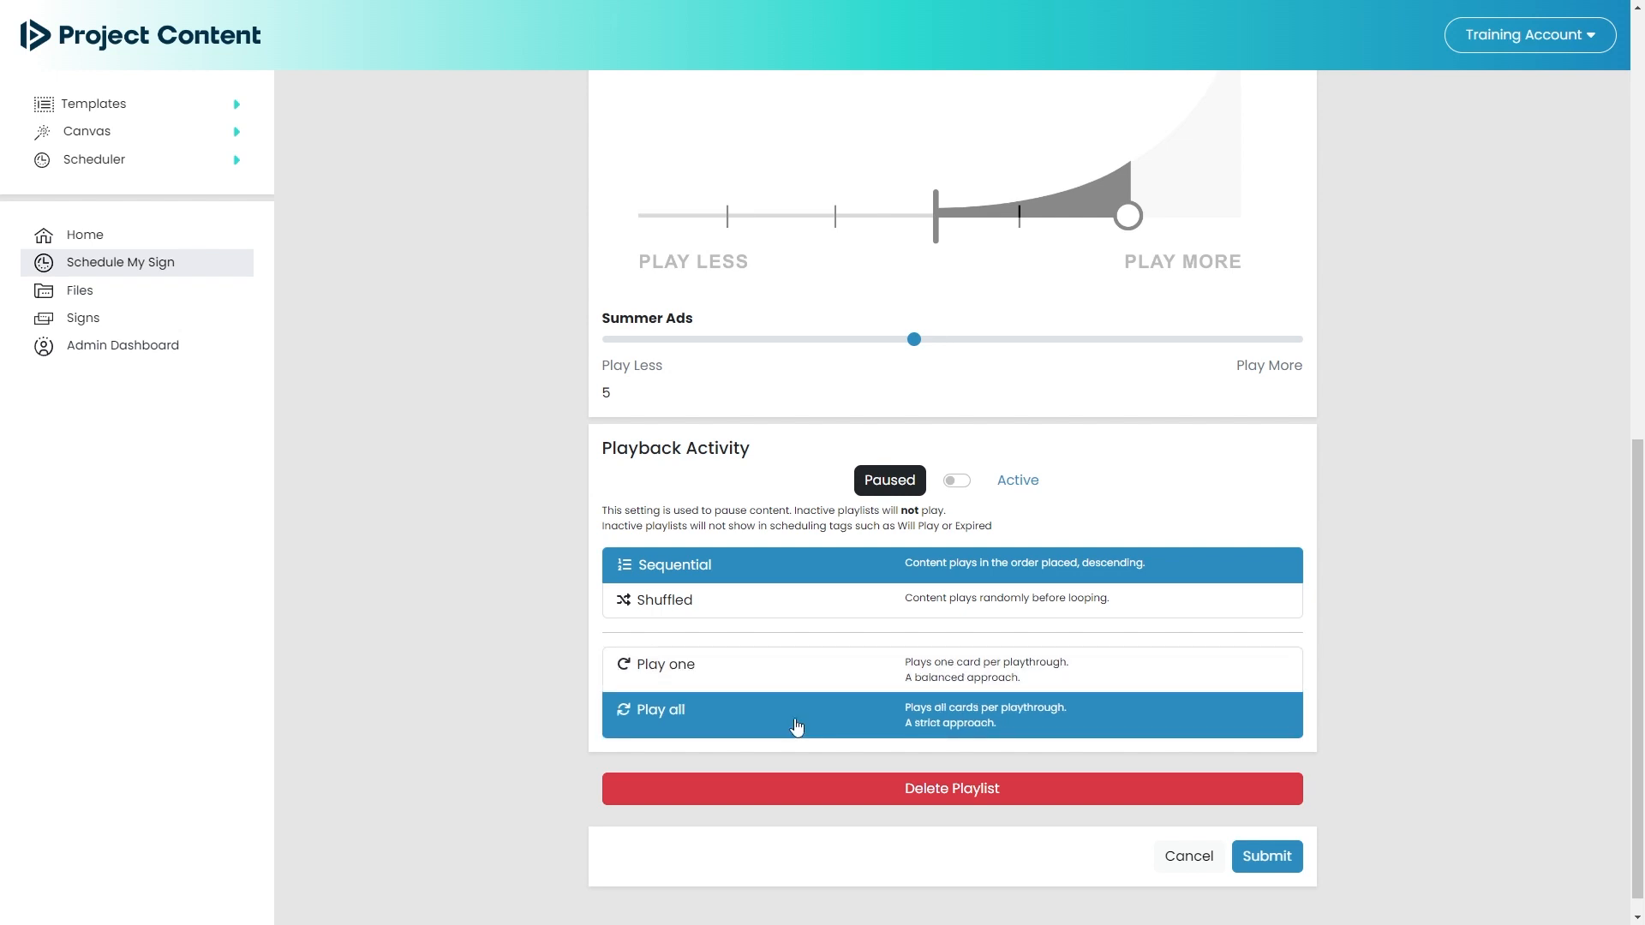